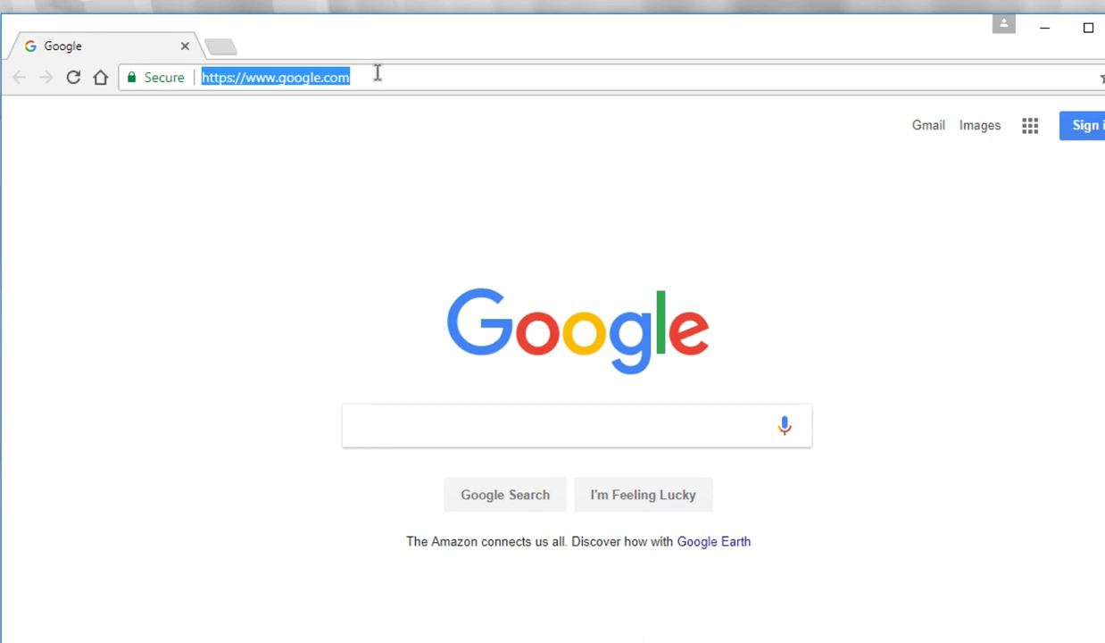
Load localhost:58725/app/home and sign in with the OAS server username and password.
text(localhost:58725/app/home)
key(Return)
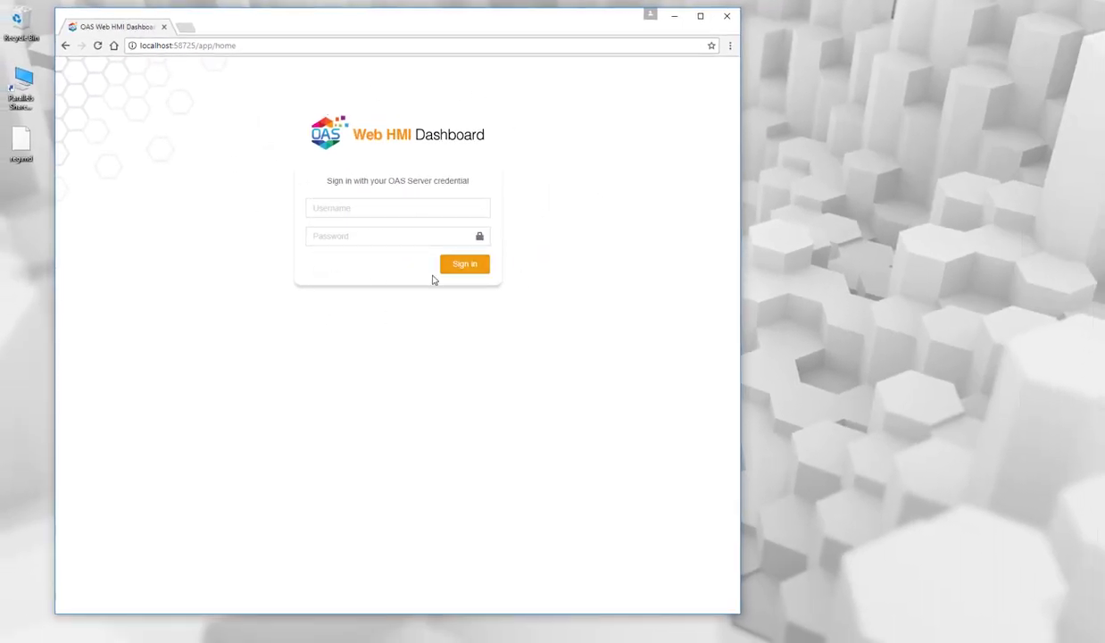
click(397, 210)
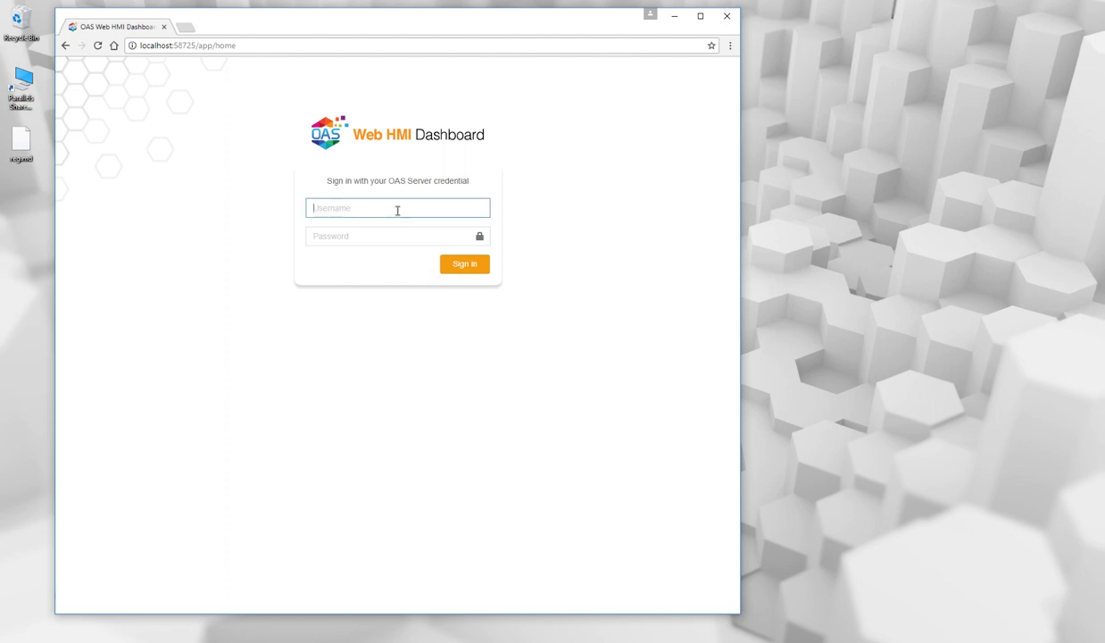
text(someuser)
key(Tab)
text(••••••••)
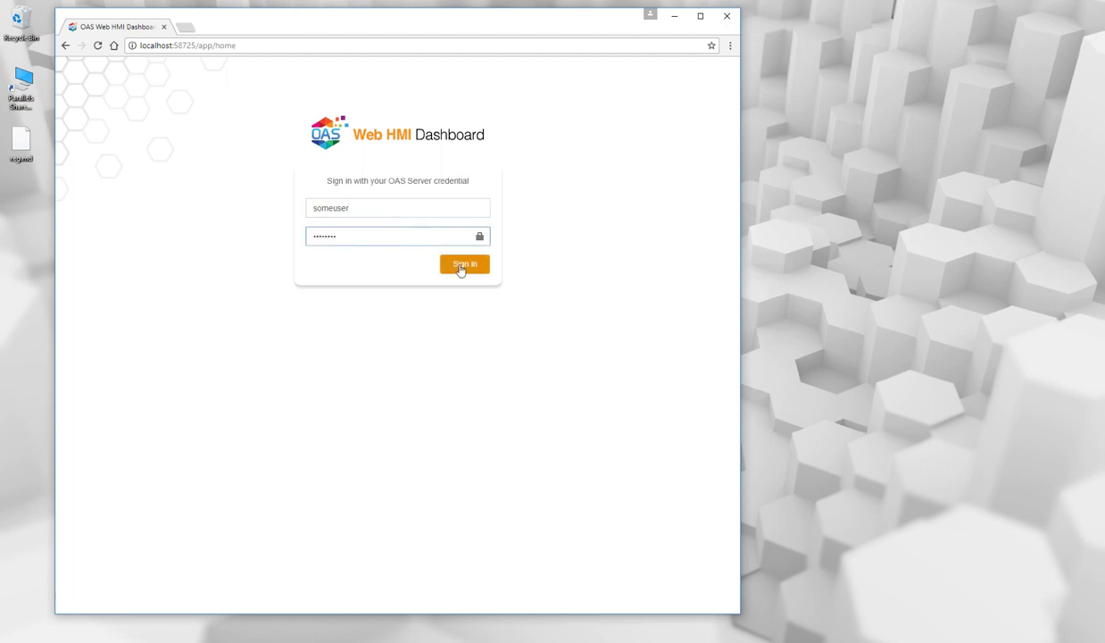
click(464, 266)
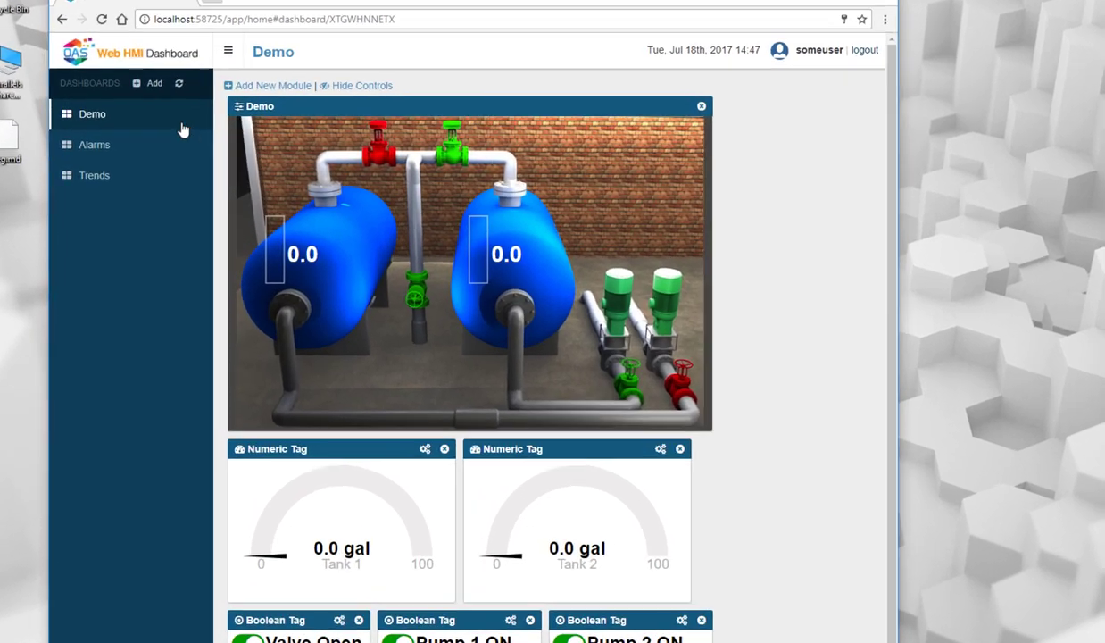
Browse the Alarms and Trends dashboards, return to Demo, and move Demo two places down.
mouse_move(110, 148)
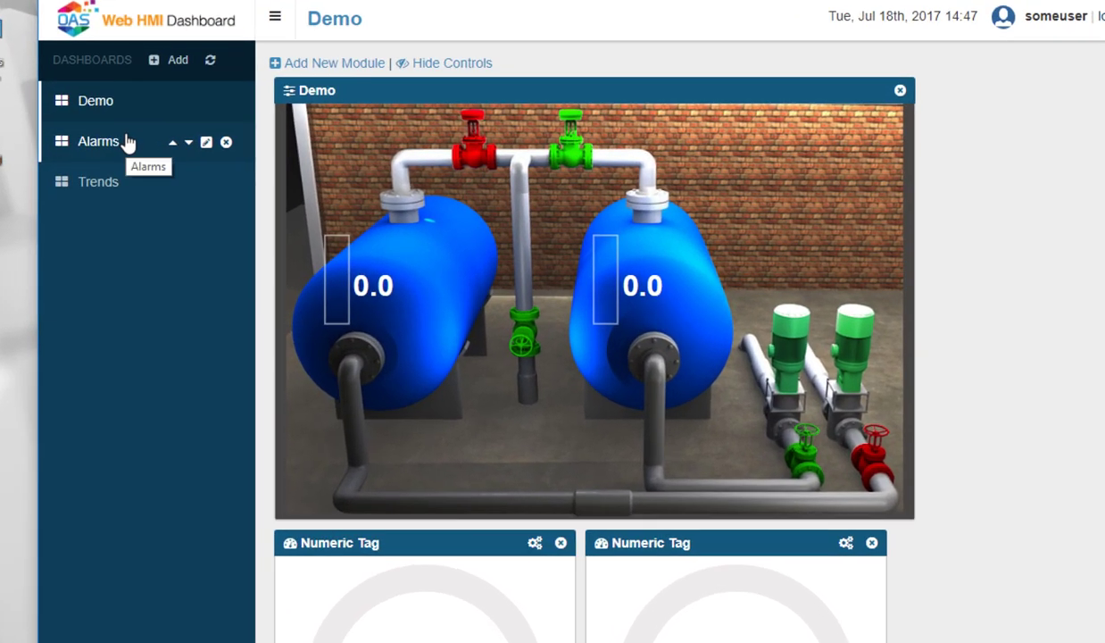
mouse_move(116, 190)
click(98, 142)
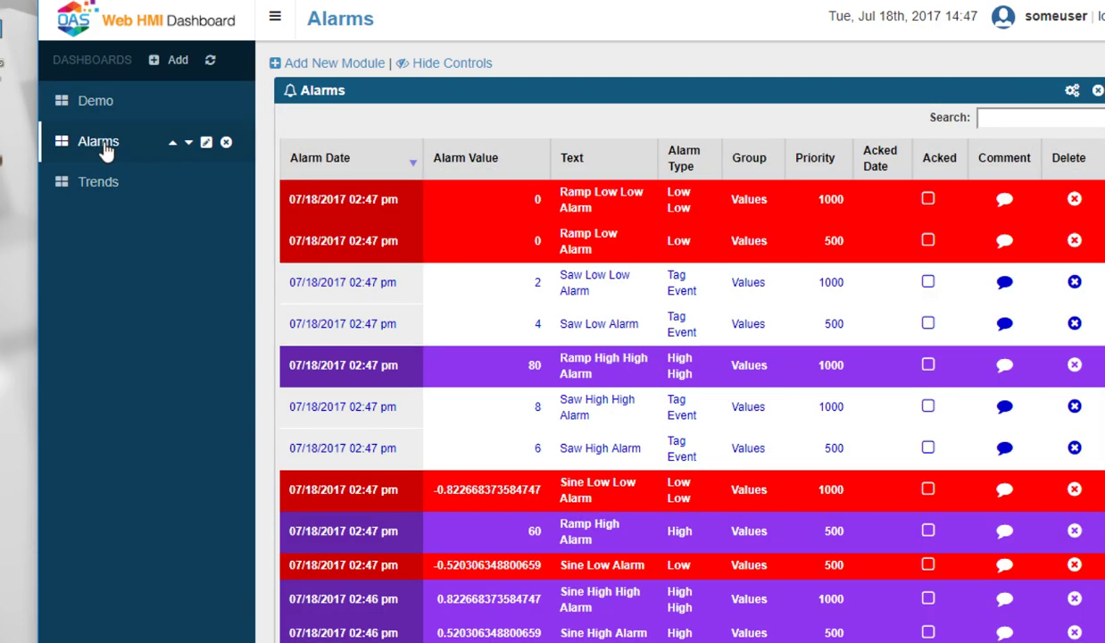
click(100, 183)
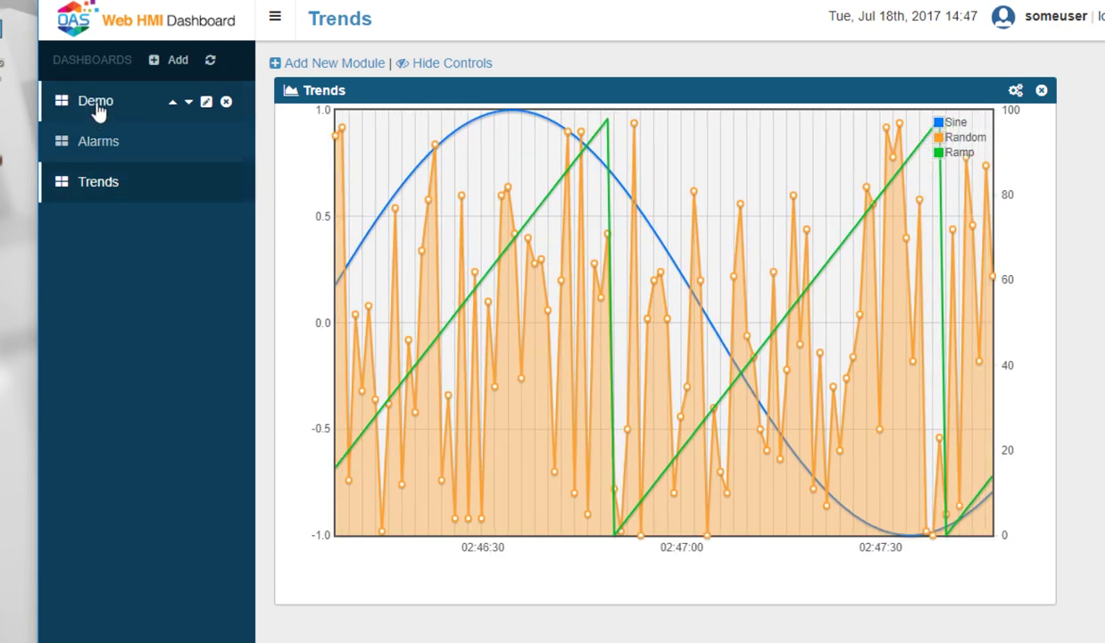
click(96, 105)
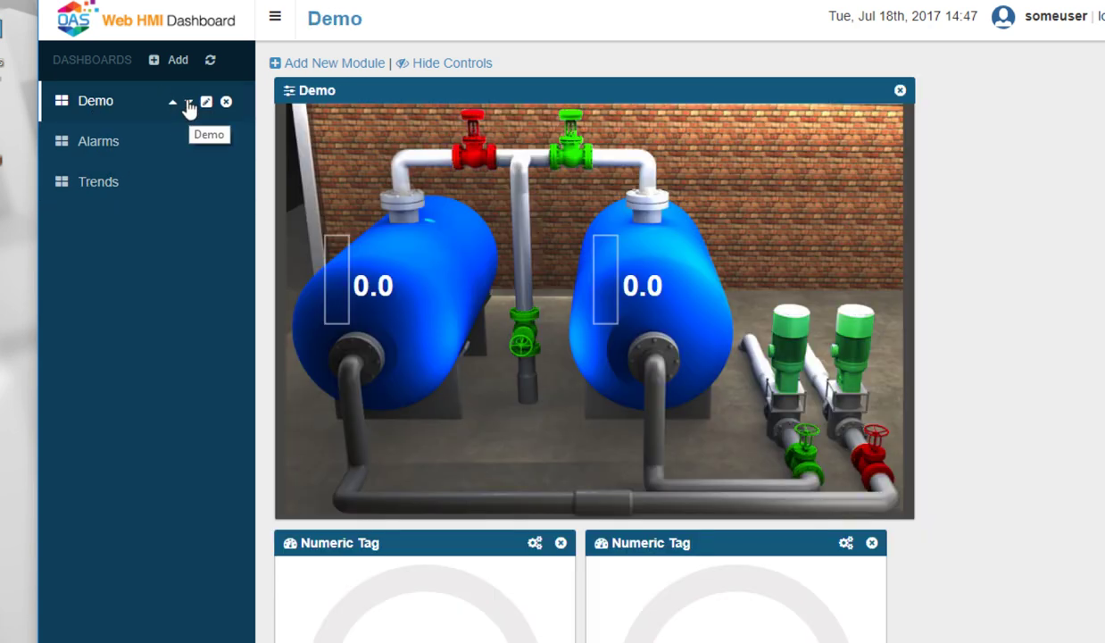
click(188, 102)
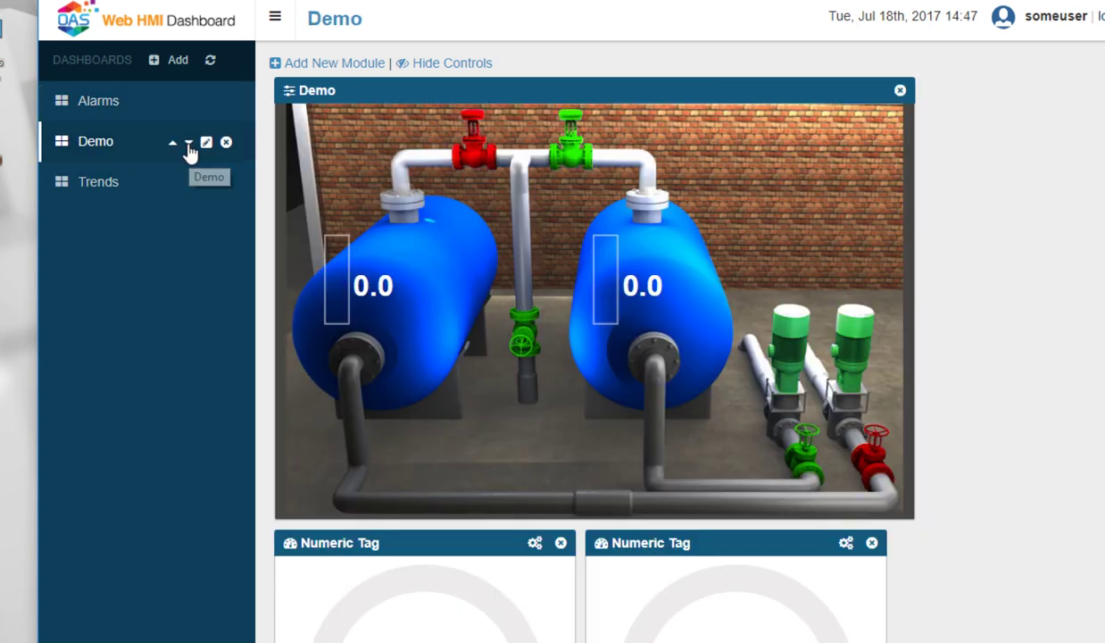
click(188, 141)
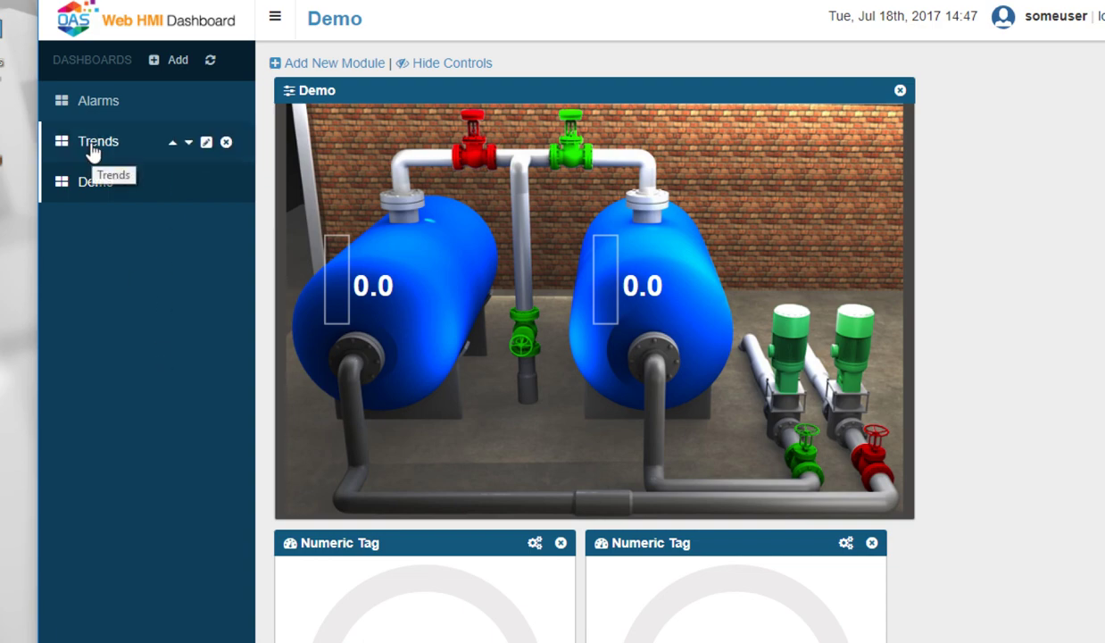
Move Demo back to the top, then create and open a new dashboard named Test.
click(202, 139)
click(177, 62)
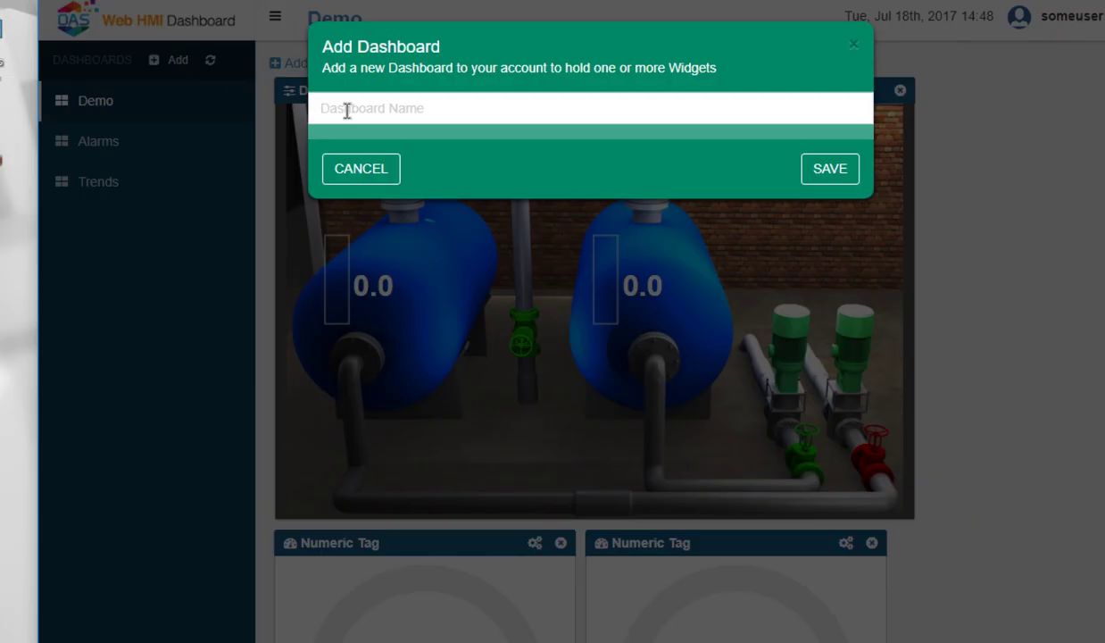
click(316, 108)
text(Test)
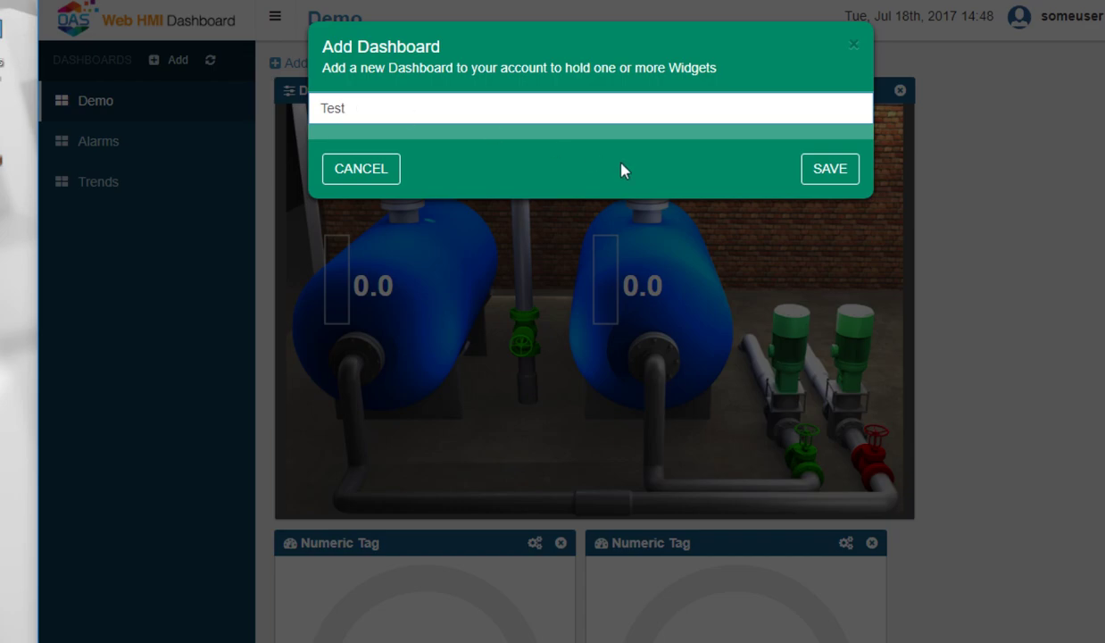
click(814, 169)
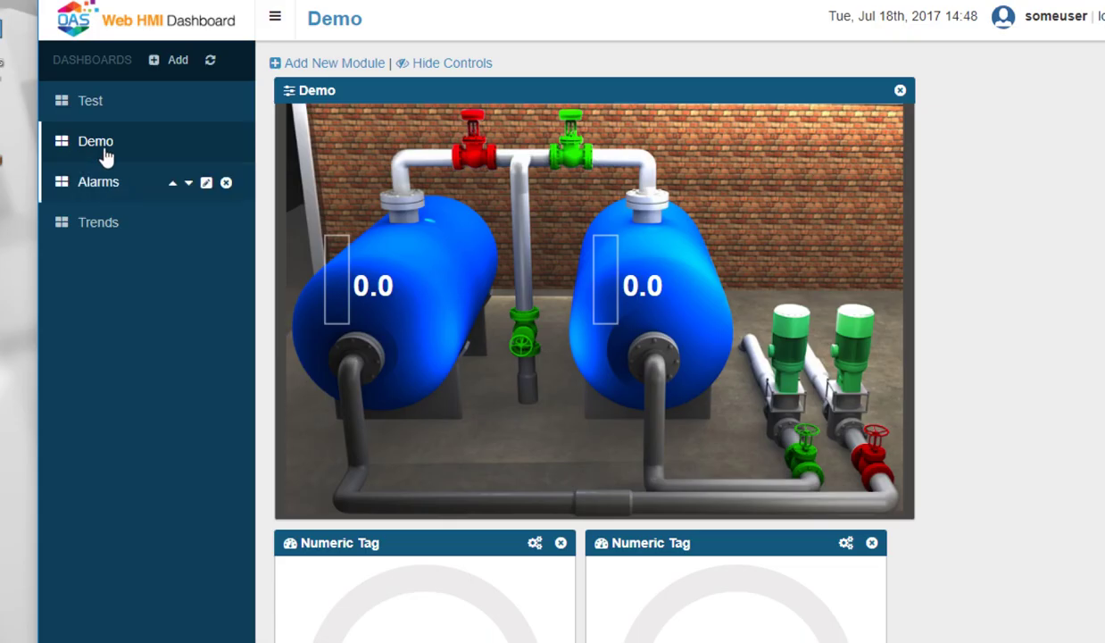
click(92, 103)
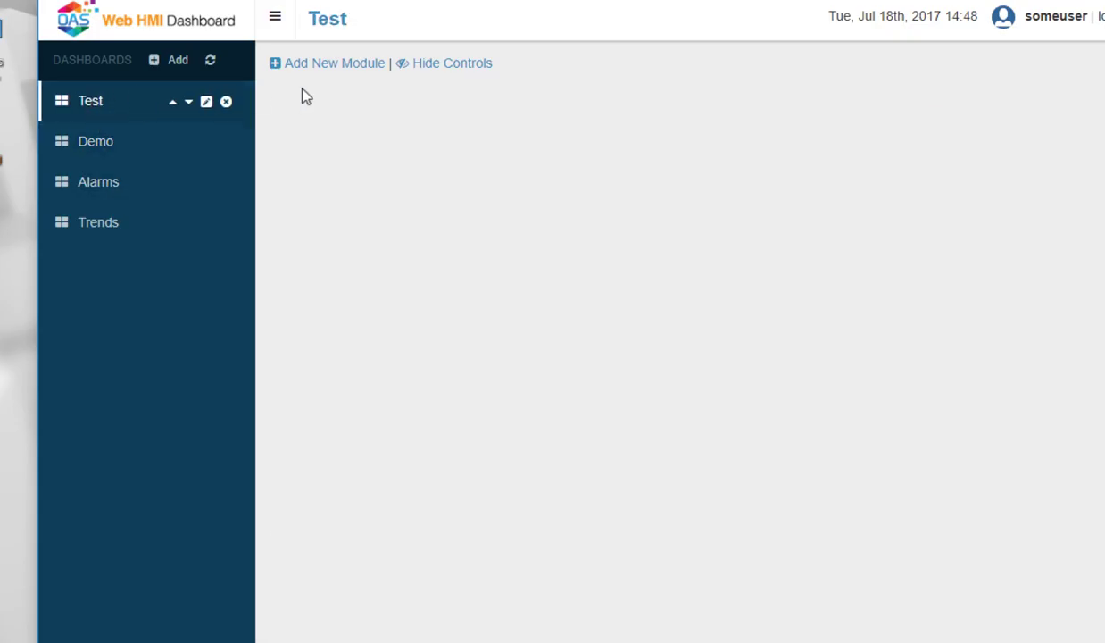
Add a Numeric Tag gauge bound to the Random tag.
click(334, 64)
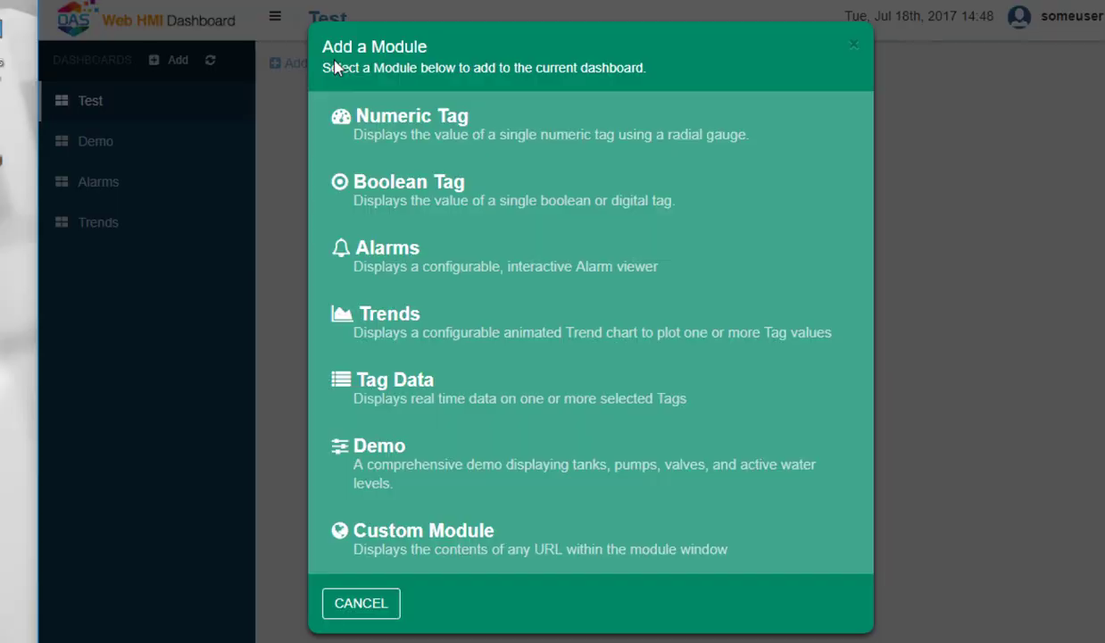
click(370, 116)
click(505, 93)
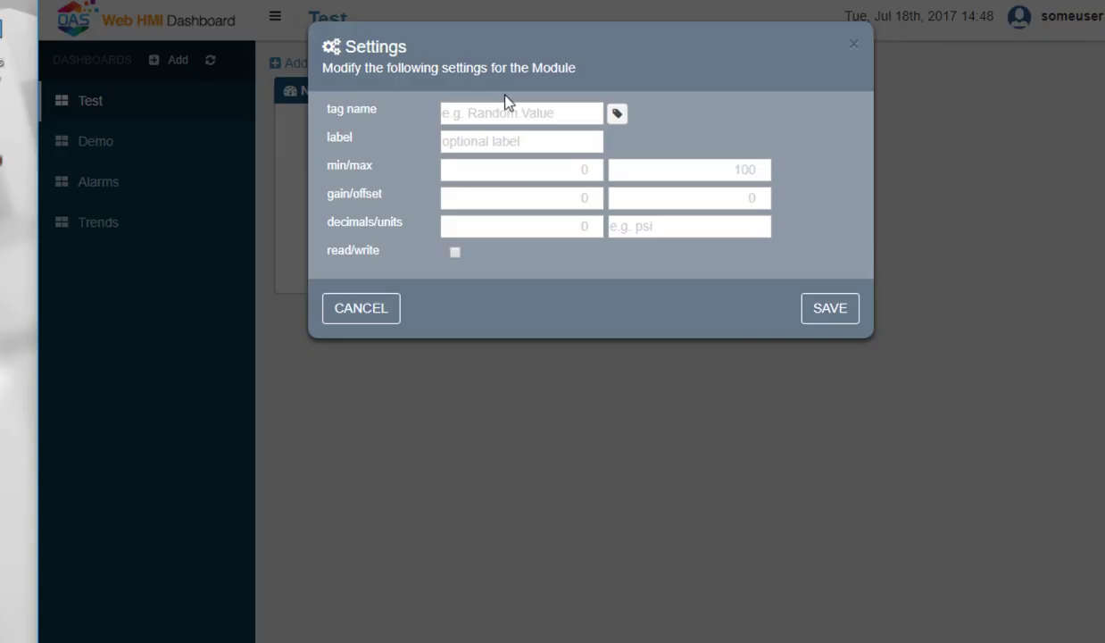
click(616, 113)
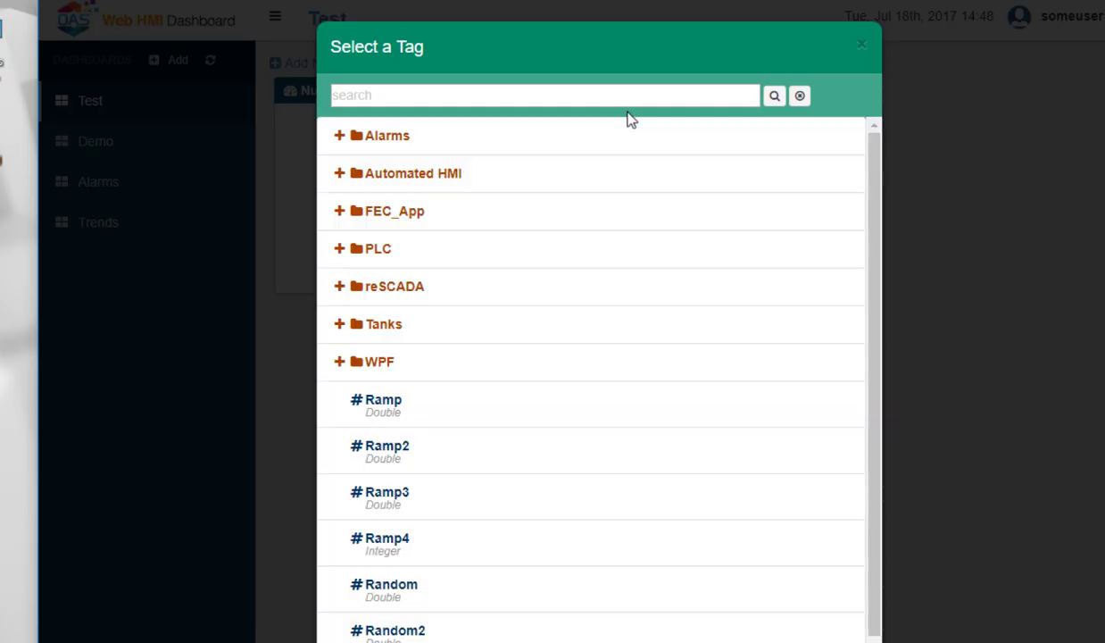
click(481, 585)
click(820, 315)
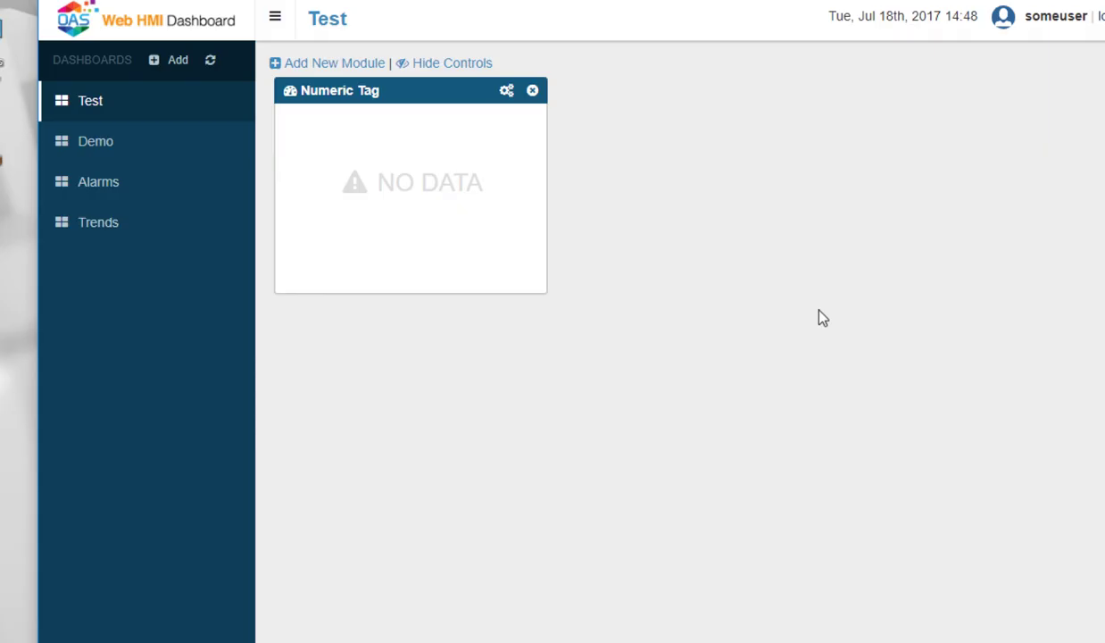
Add a second Numeric Tag gauge bound to the Ramp tag.
click(343, 65)
click(420, 125)
click(497, 96)
click(617, 113)
click(564, 396)
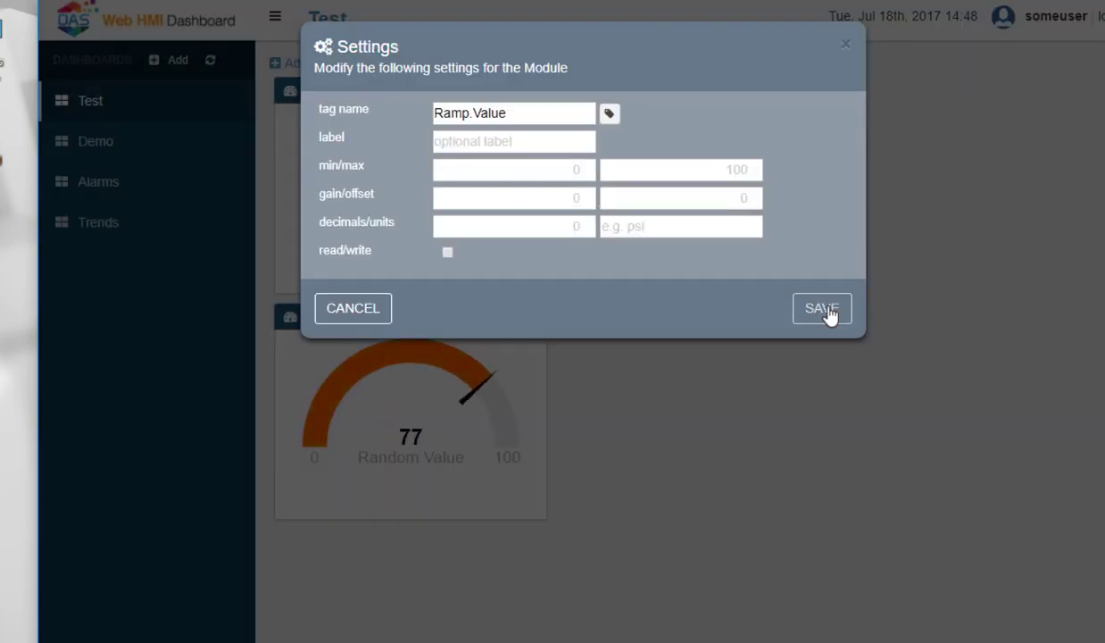
click(827, 309)
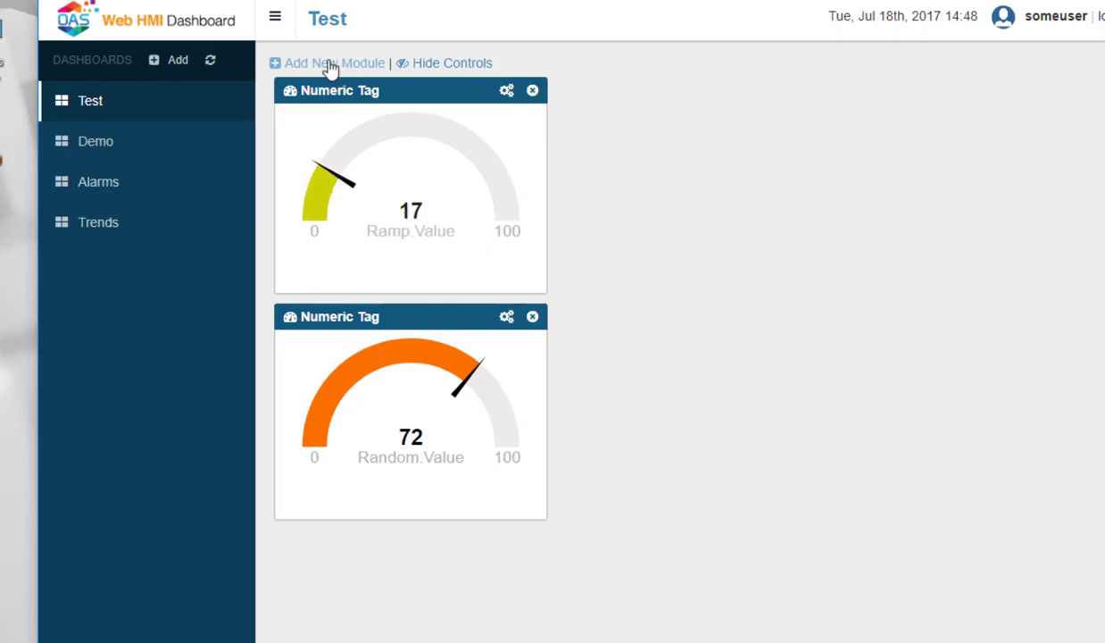
Add a third Numeric Tag gauge bound to the Saw tag.
click(331, 63)
click(407, 136)
click(506, 91)
click(617, 112)
scroll(592, 436, down, 3)
click(384, 546)
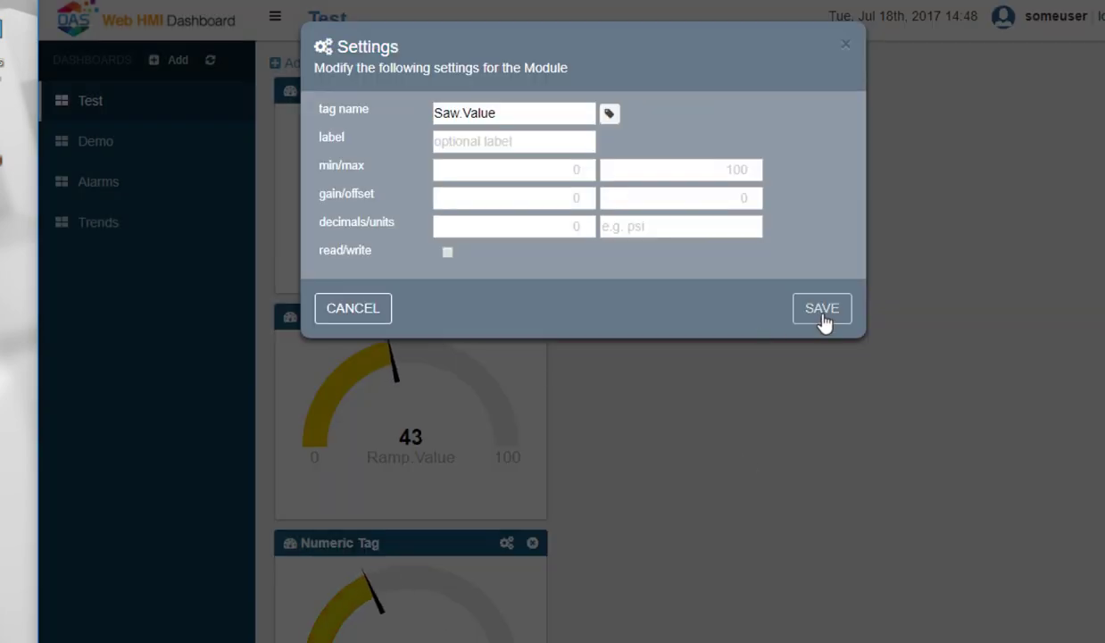
click(821, 312)
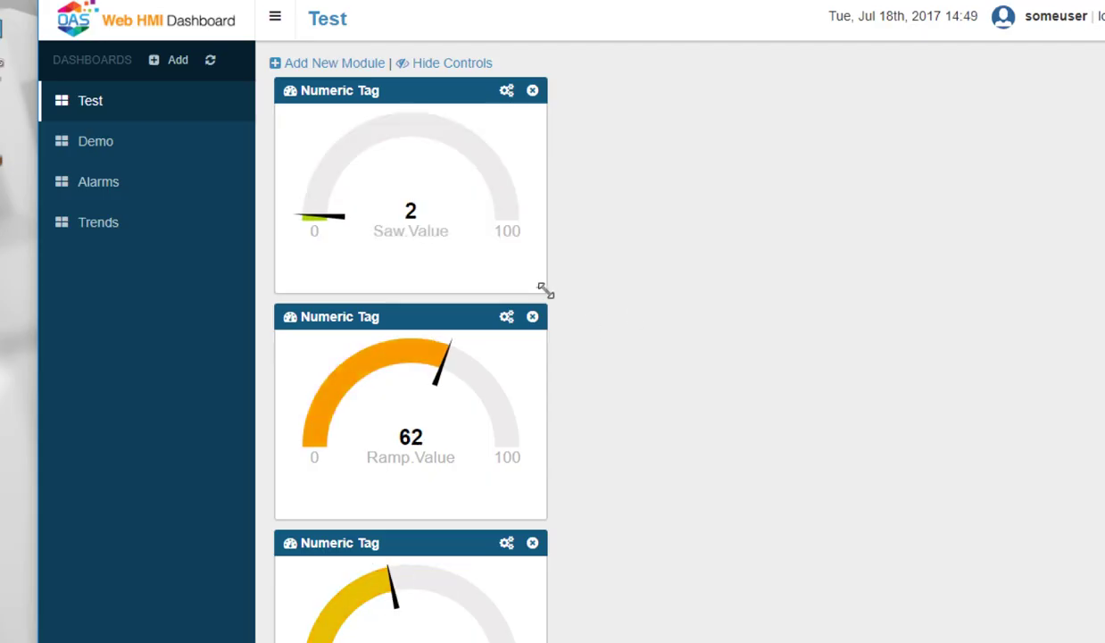
Resize and arrange the gauges: Saw.Value large on top, Ramp.Value and Random.Value side by side below.
drag(545, 291, 801, 373)
drag(419, 628, 704, 402)
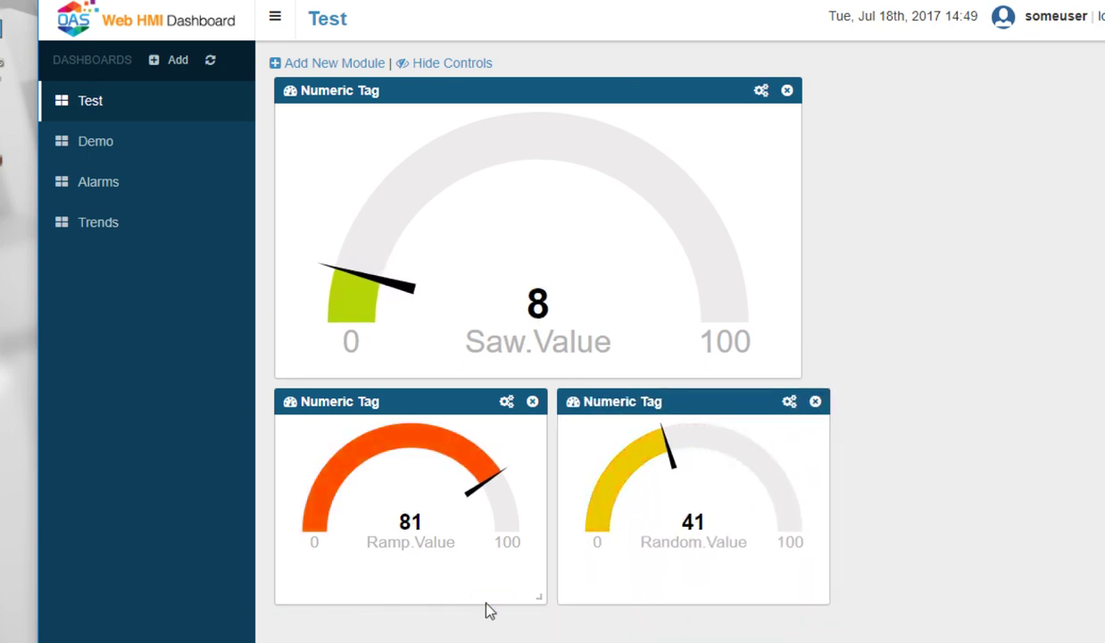
drag(539, 597, 444, 533)
drag(824, 596, 782, 566)
drag(711, 401, 616, 401)
drag(798, 374, 708, 370)
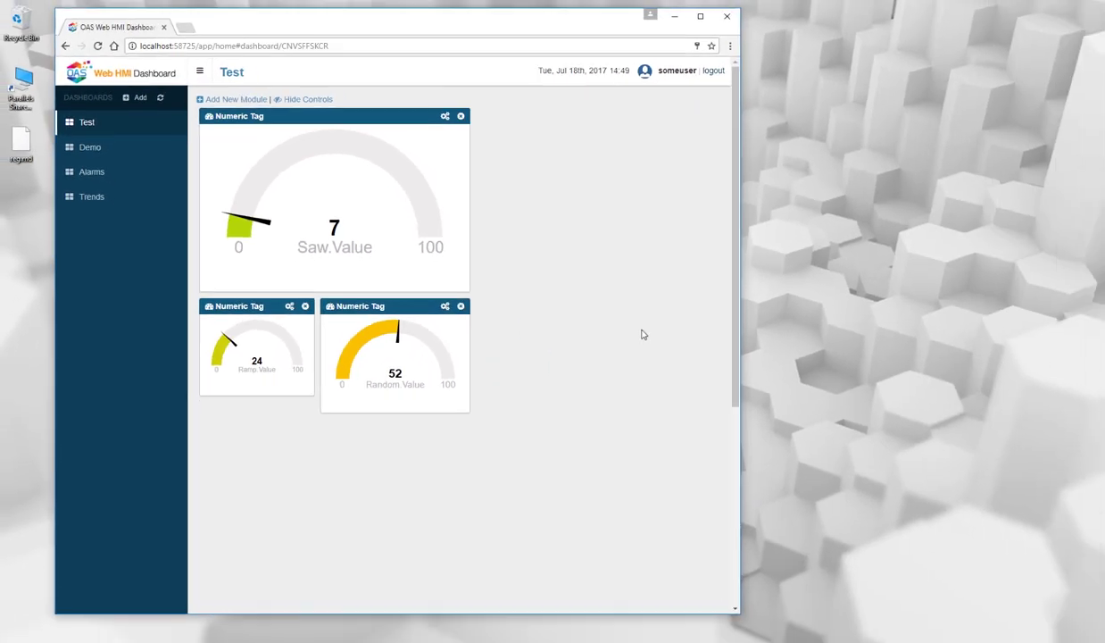
Open the browser developer tools to inspect the dashboard page.
right_click(643, 335)
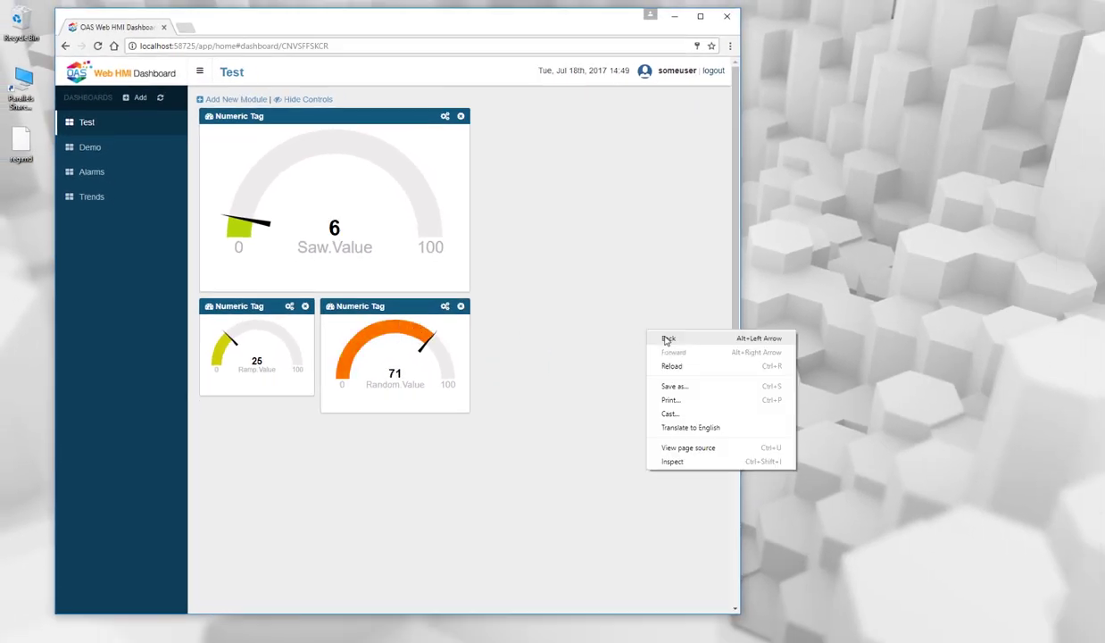
click(673, 462)
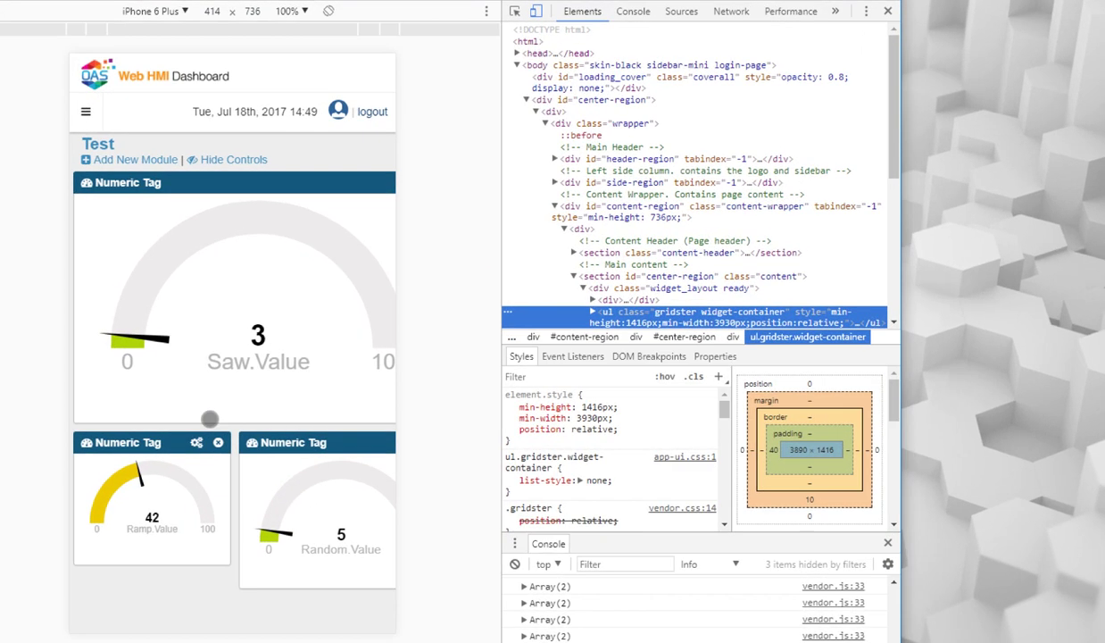
scroll(210, 417, down, 3)
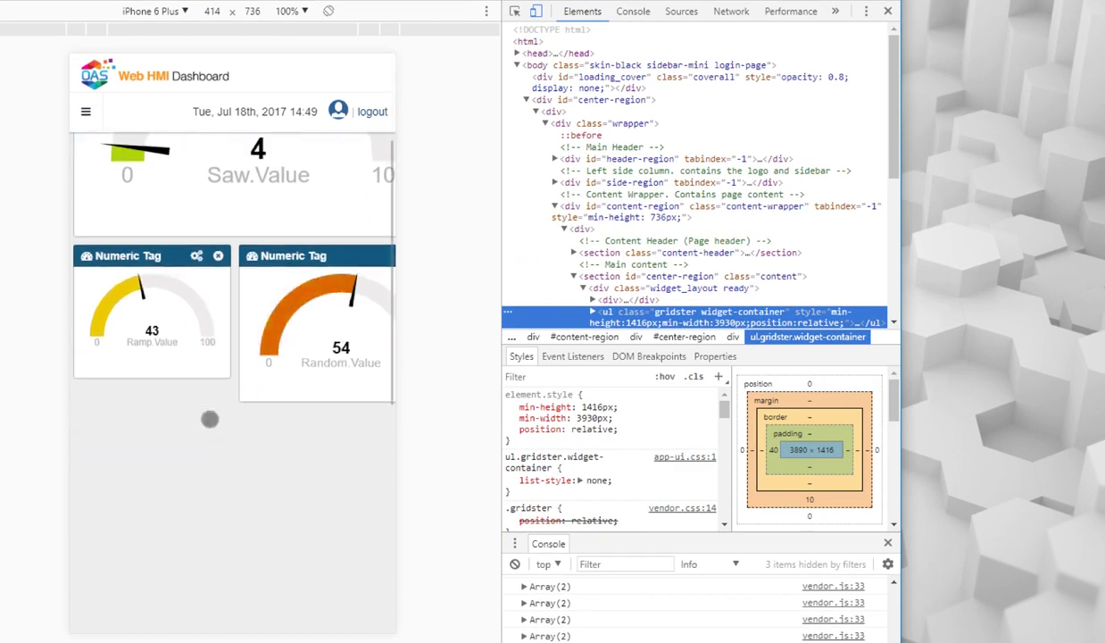
scroll(210, 417, up, 3)
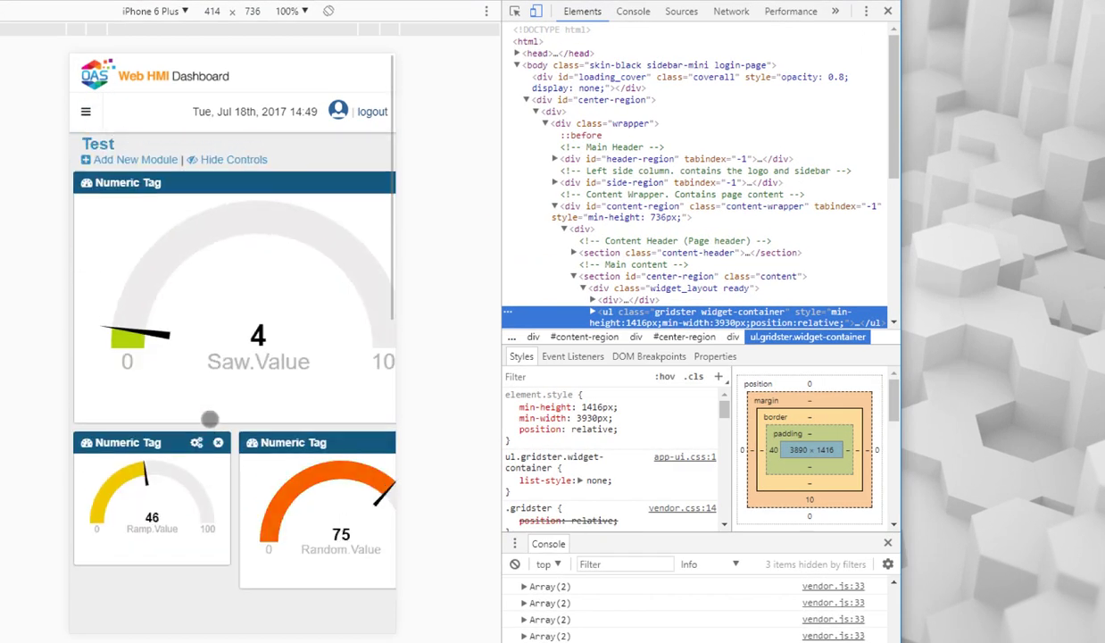
Toggle the dashboard sidebar in the phone-sized preview, then close the developer tools.
click(89, 118)
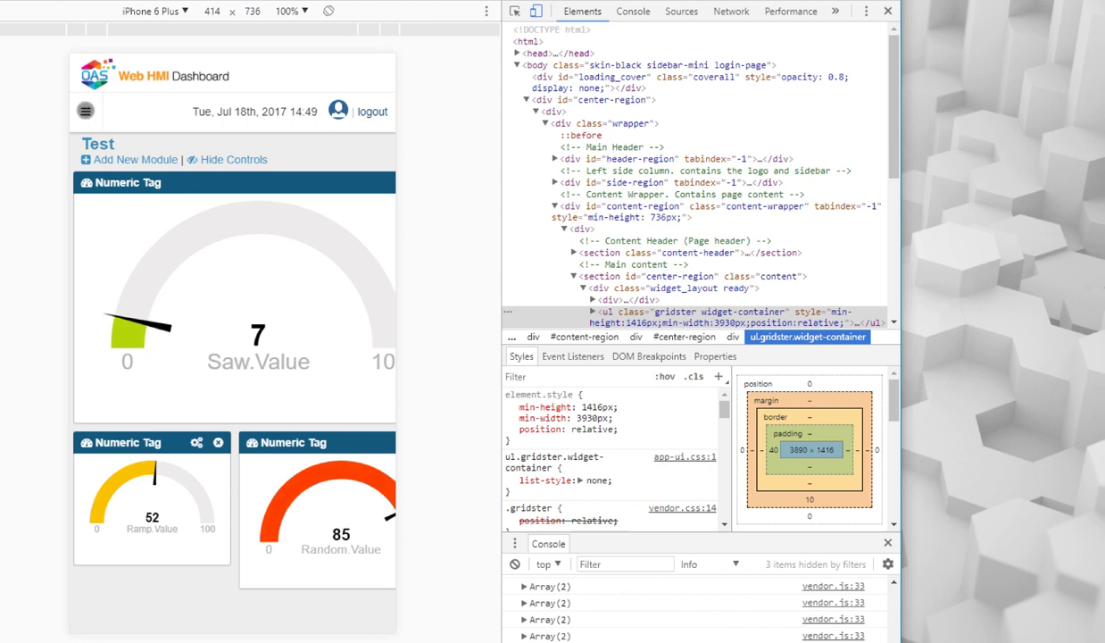
click(87, 114)
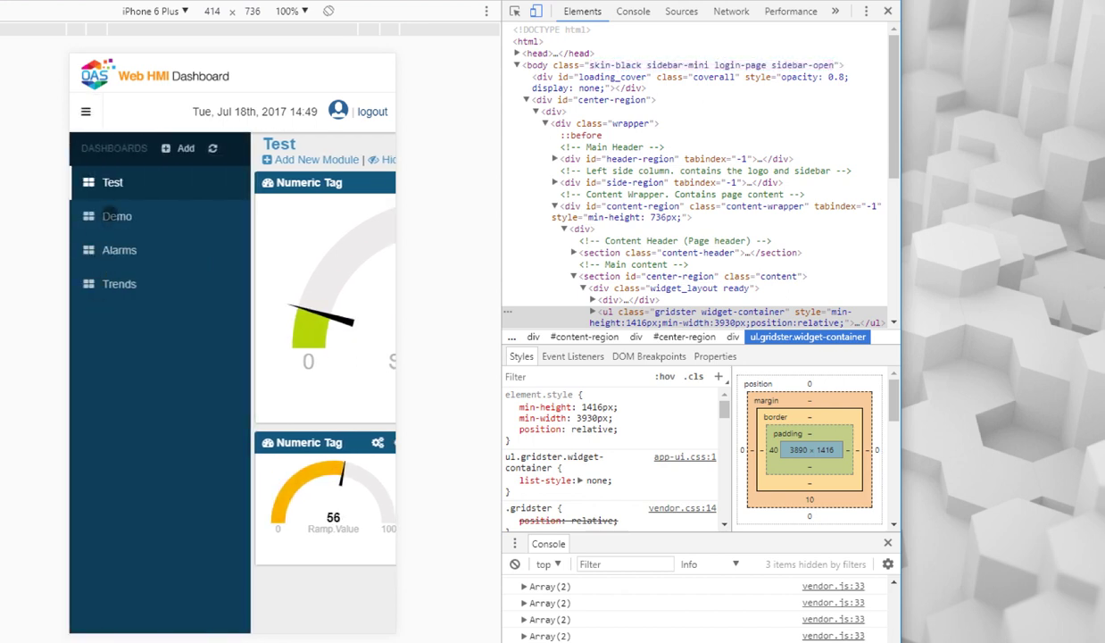
click(86, 111)
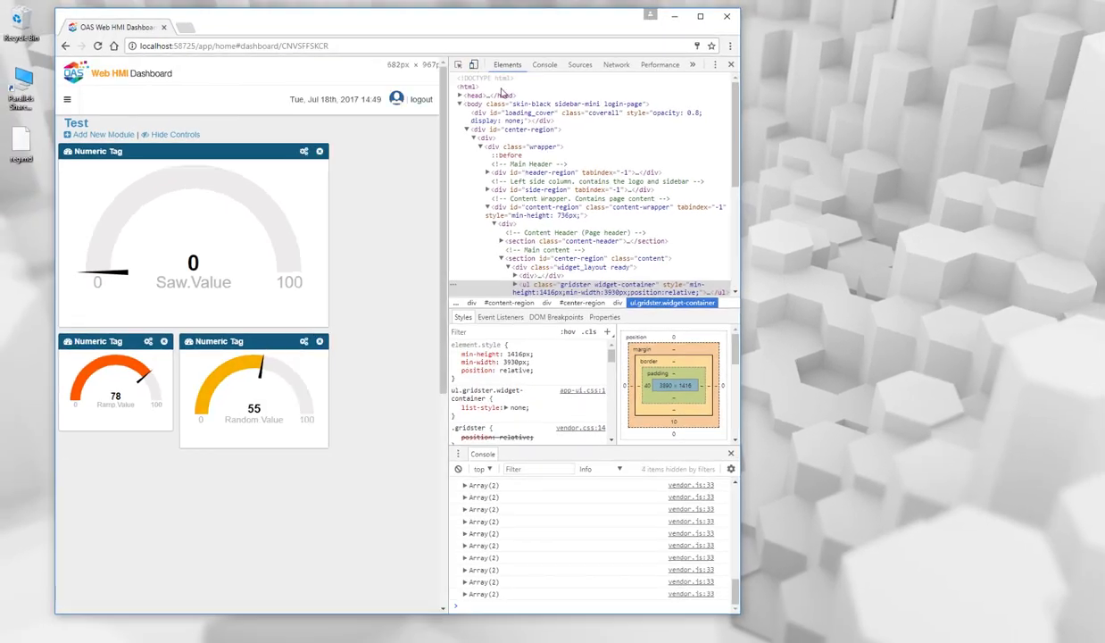
click(753, 56)
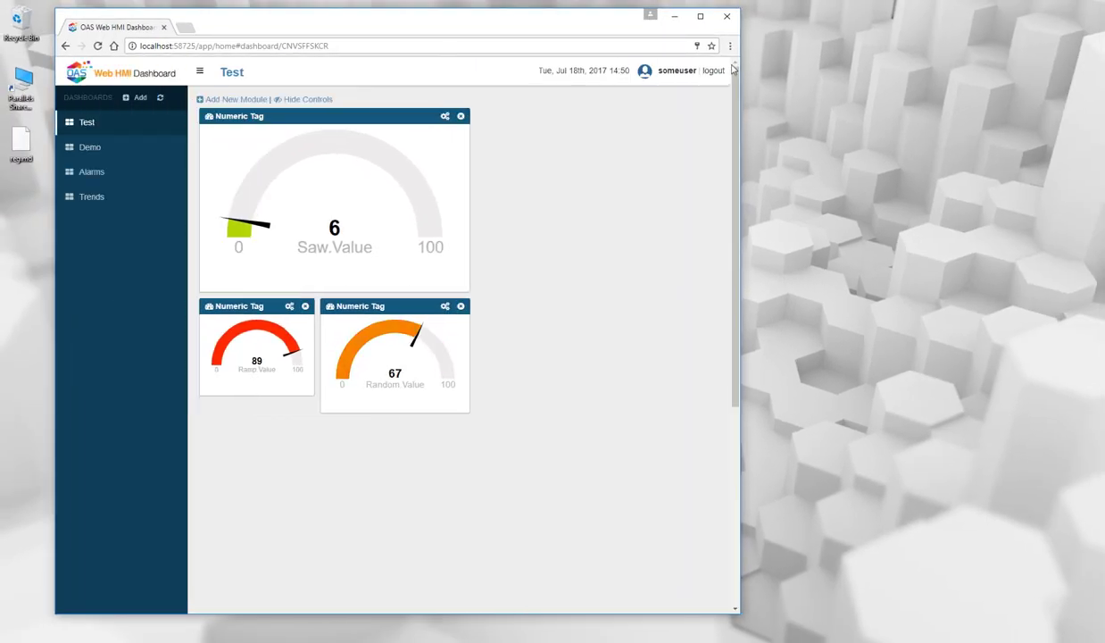
Sign out, then add a Numeric Tag gauge bound to Random.Value on the Test dashboard.
click(715, 71)
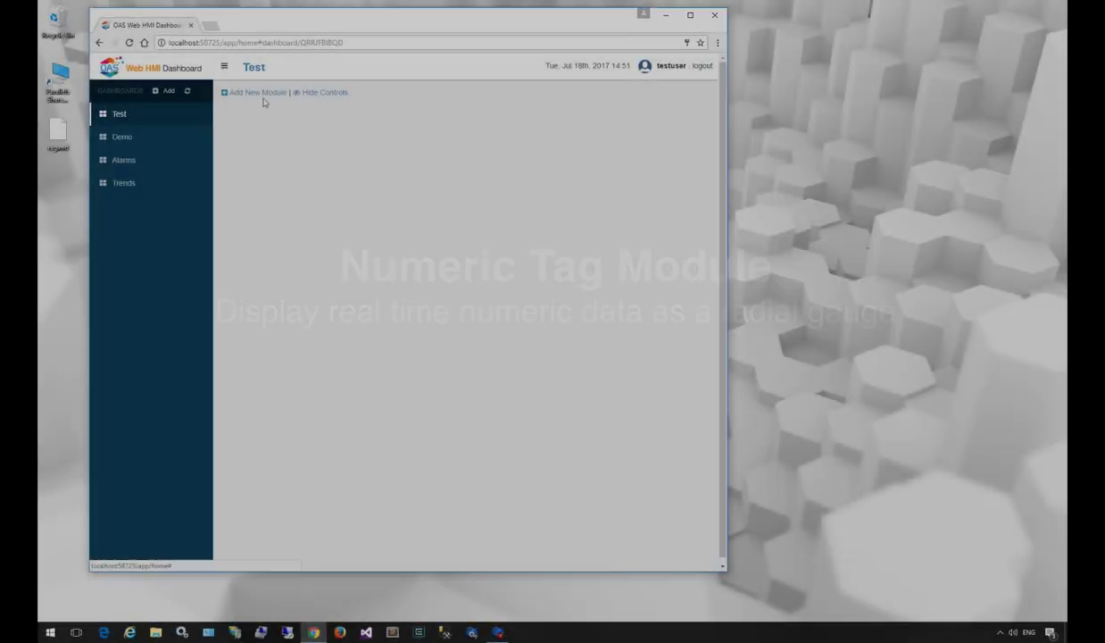
click(265, 93)
click(272, 123)
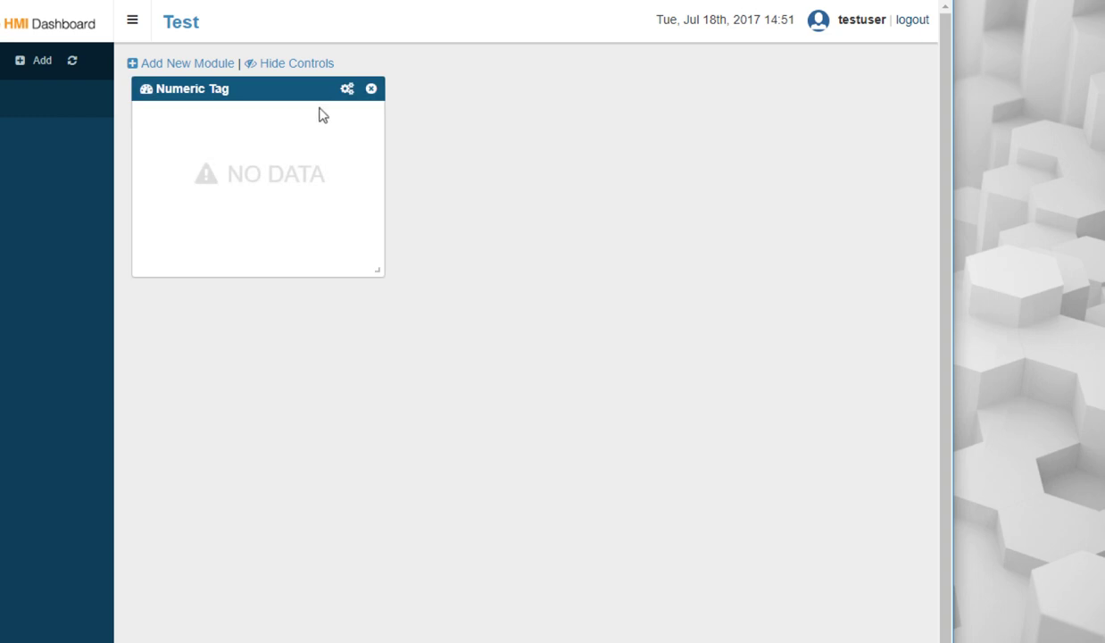
click(346, 88)
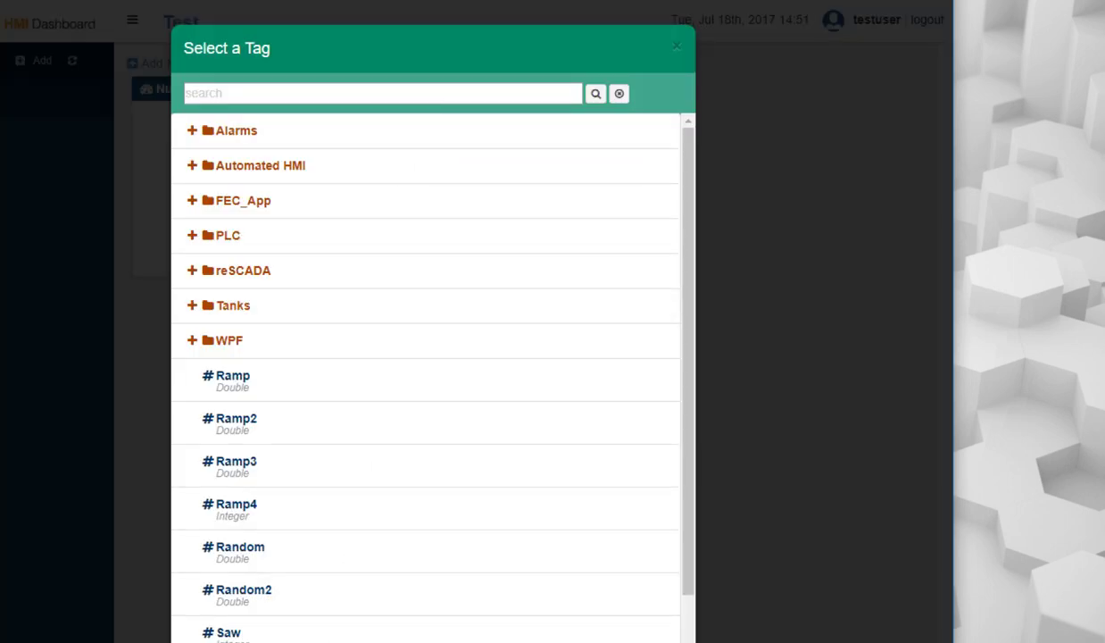
click(318, 546)
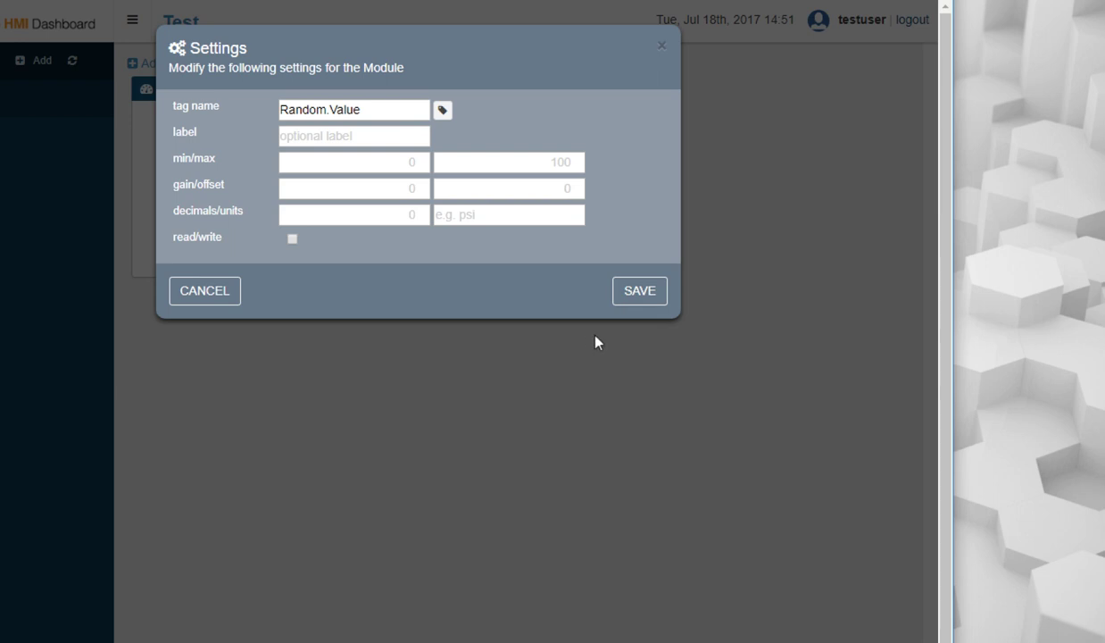
click(642, 296)
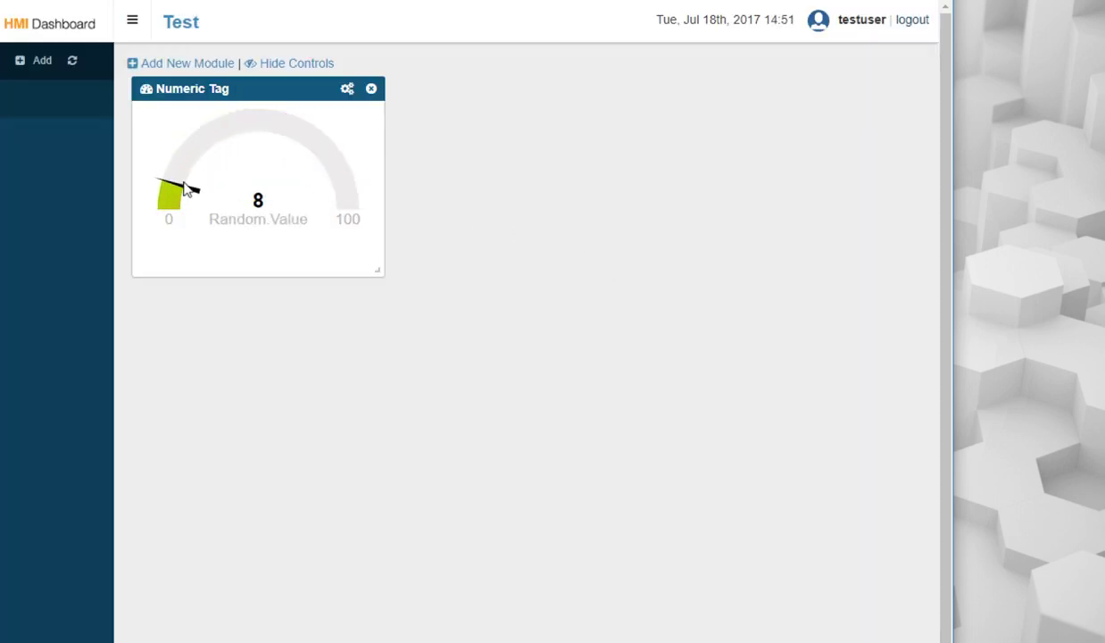
Rebind the gauge to Sine.Value with label sin(), minimum -1 and maximum 1.
click(347, 90)
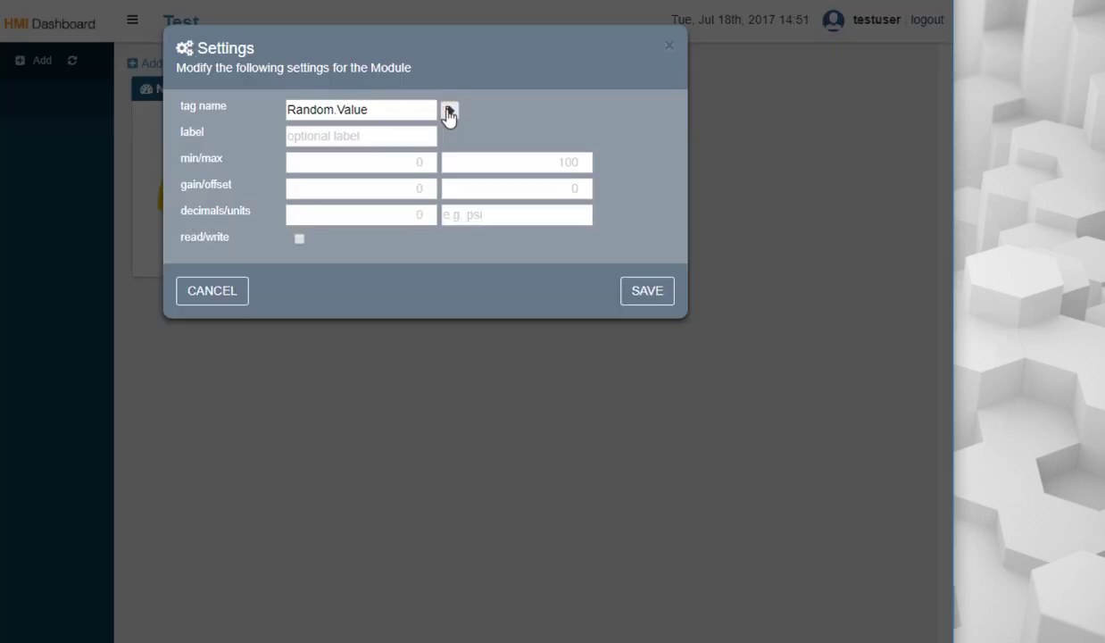
click(393, 107)
drag(393, 108, 233, 110)
text(Sine.)
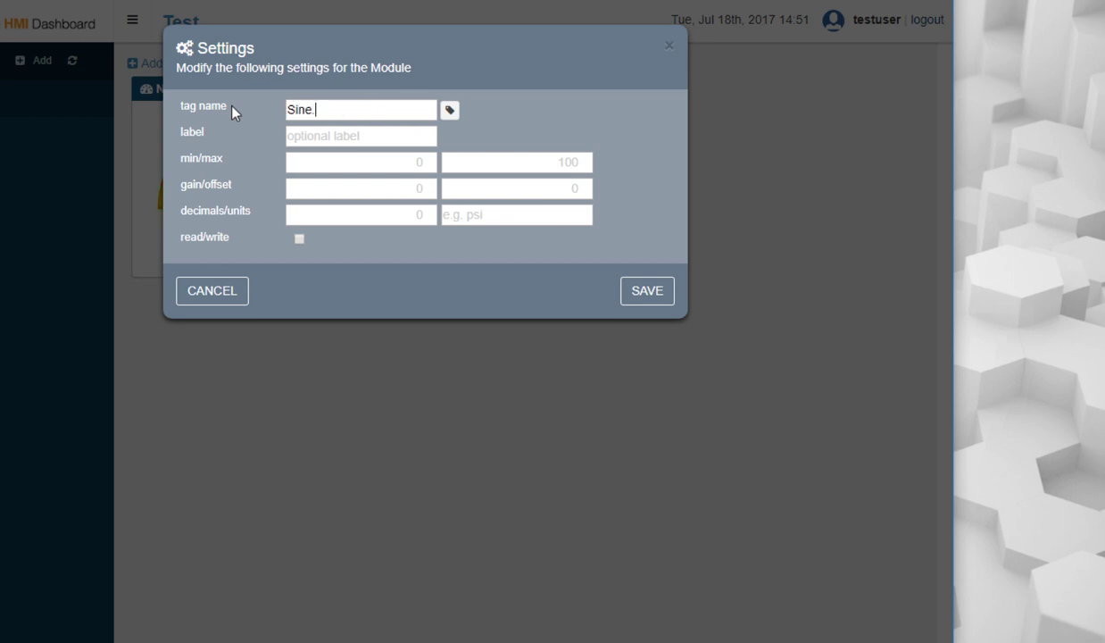
text(Value)
click(305, 132)
text(sin())
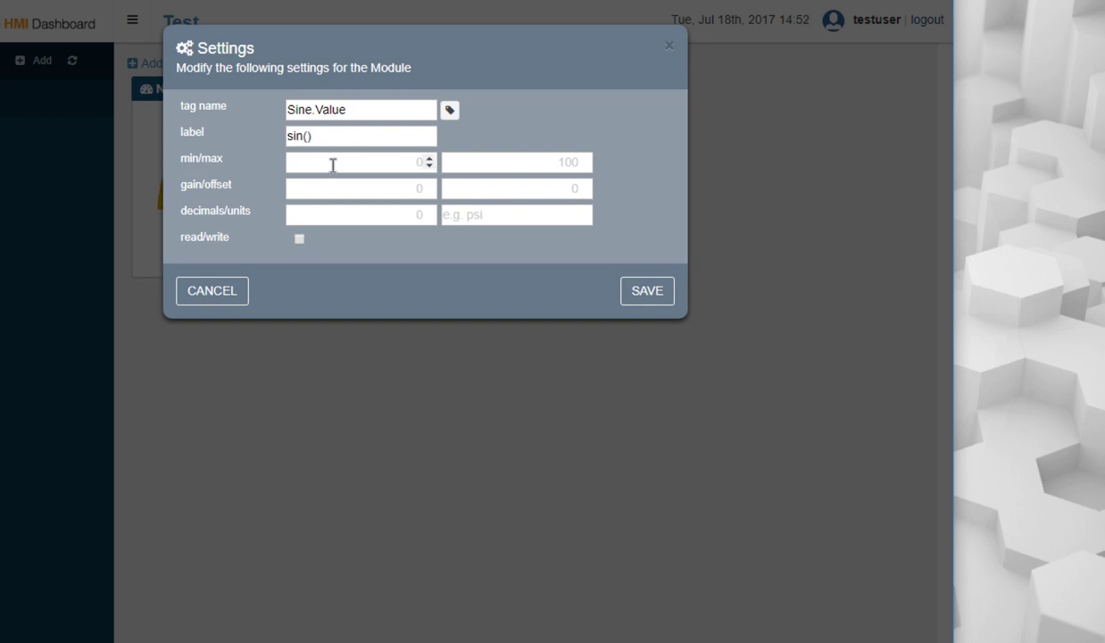
text(-1)
key(Tab)
text(1)
key(Tab)
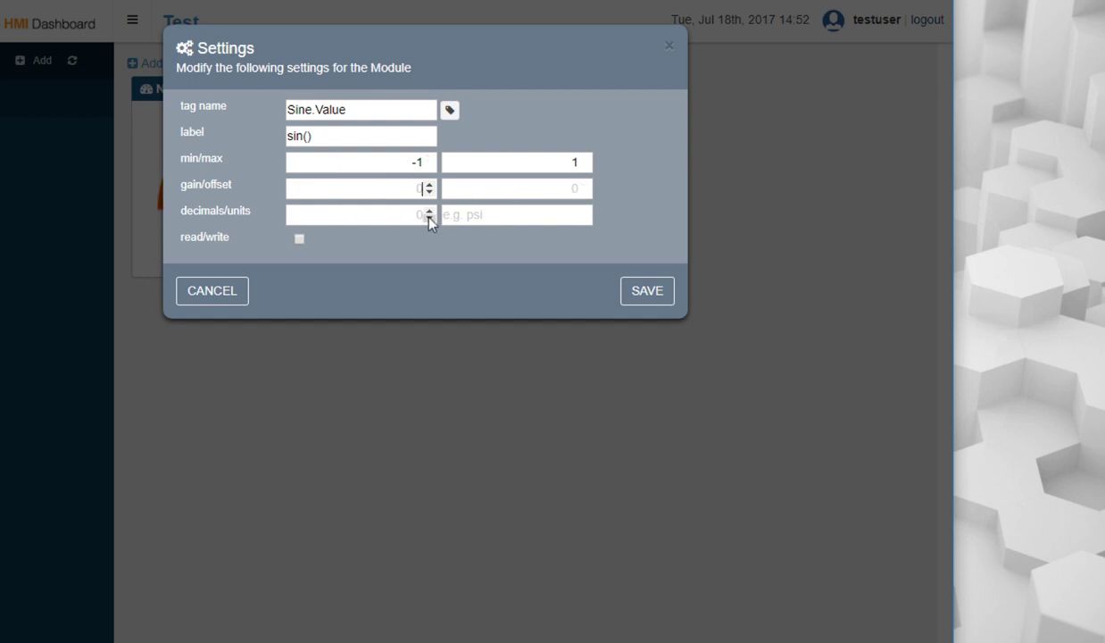
click(643, 291)
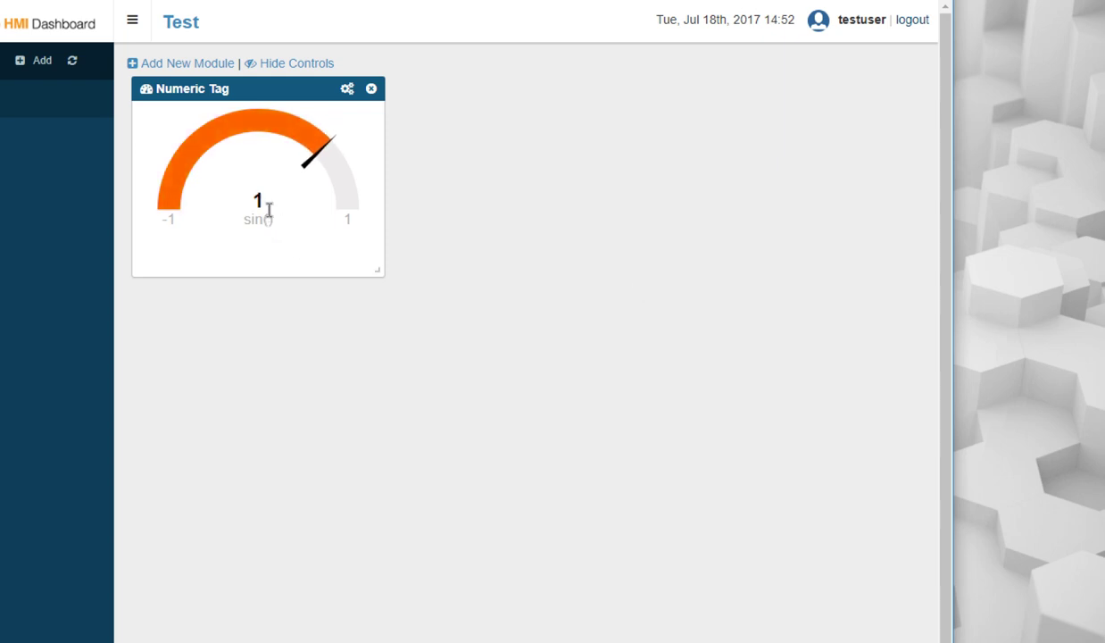
Re-save the gauge settings and add a second, empty Numeric Tag module.
click(348, 90)
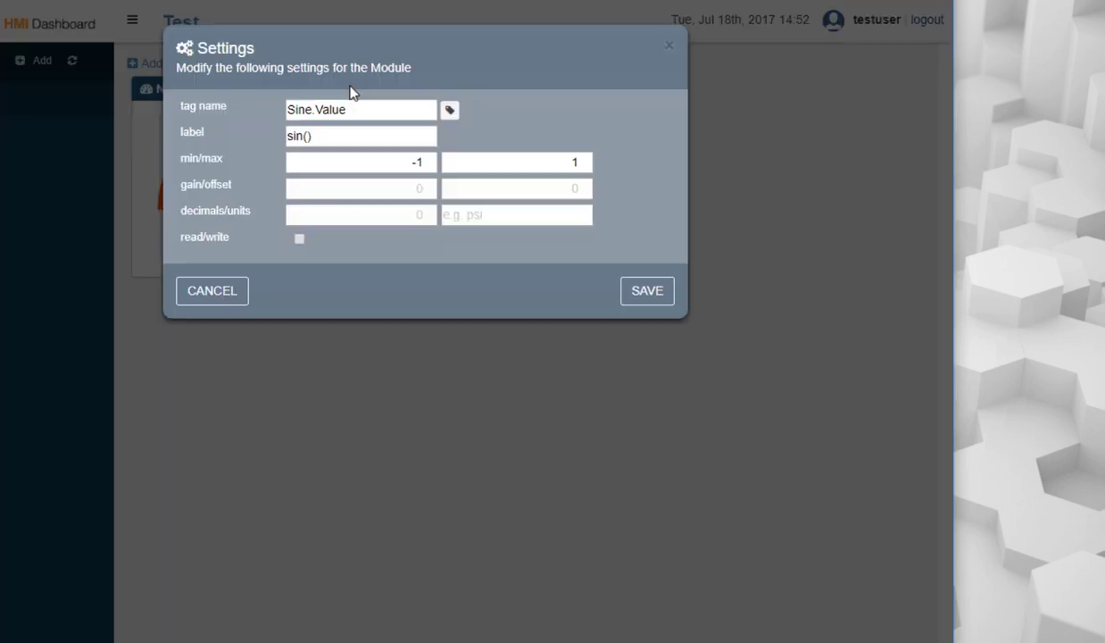
click(656, 295)
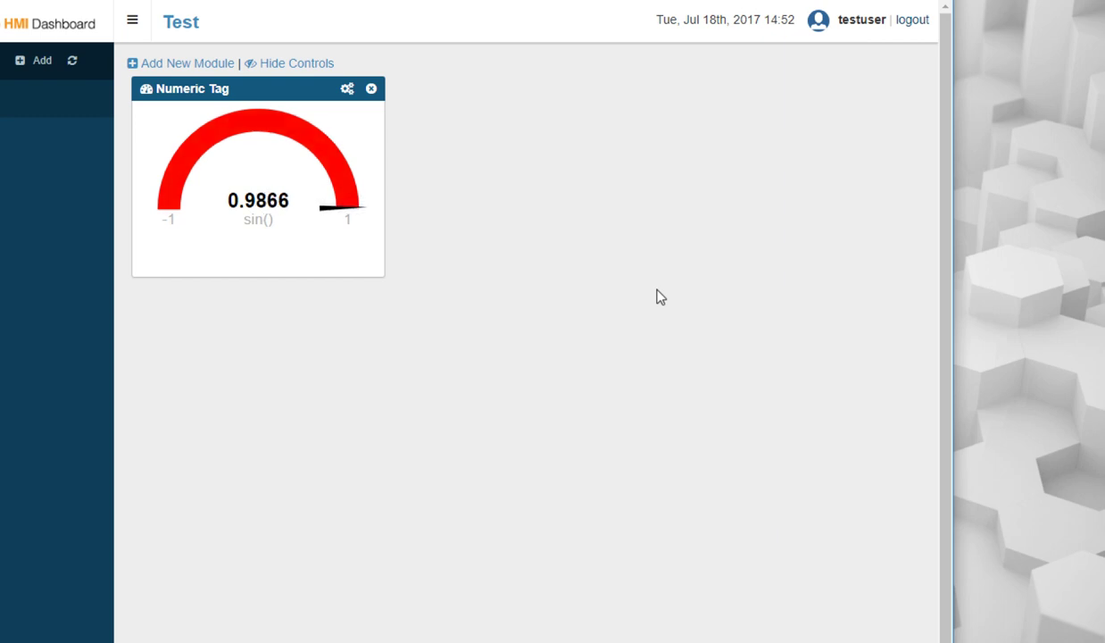
click(187, 63)
click(254, 129)
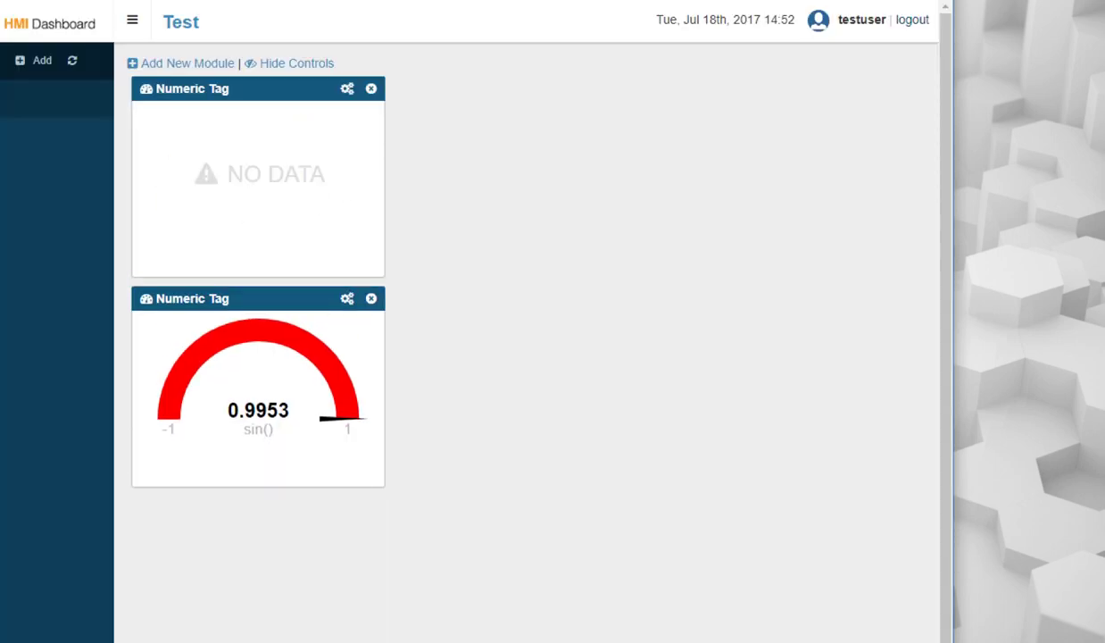
Add a new tag named TestNumber in OAS Configure Tags.
key(alt+Tab)
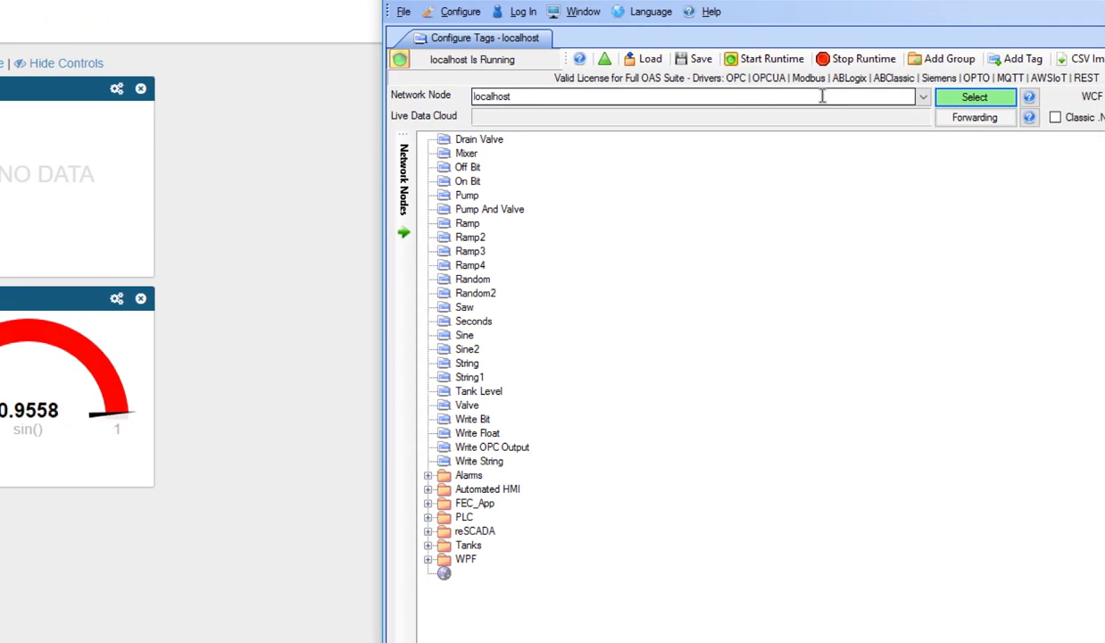
click(1017, 59)
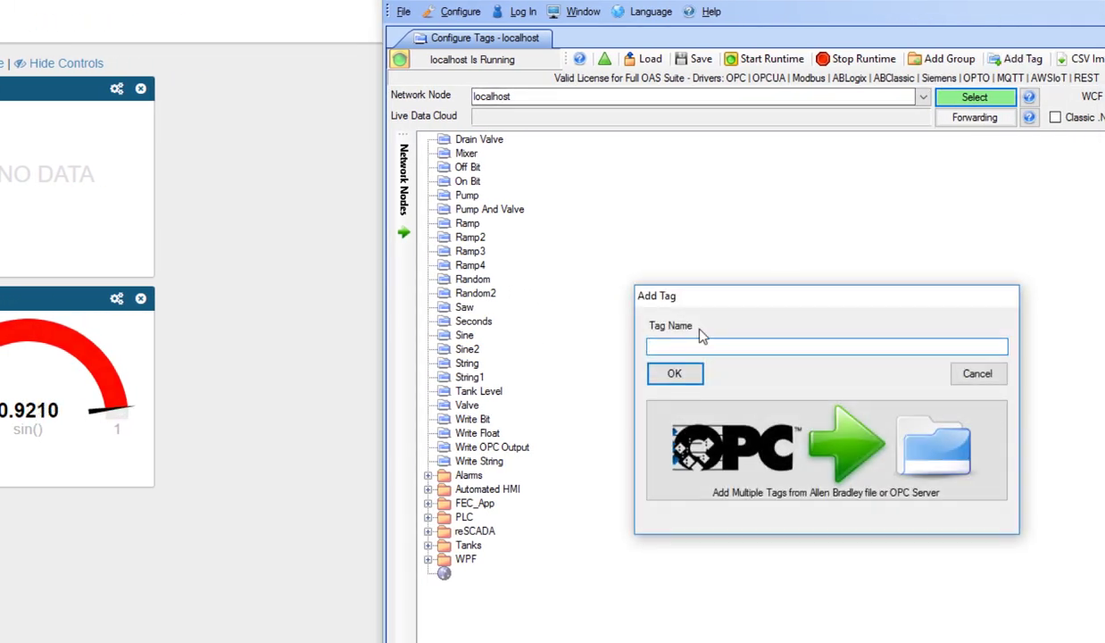
text(TestNumber)
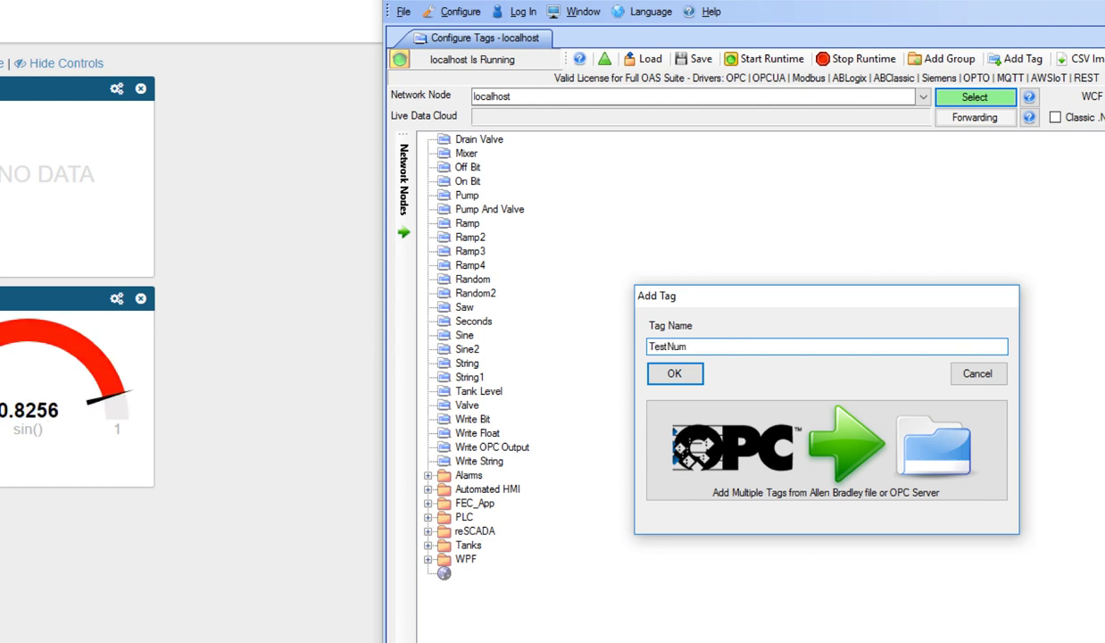
click(680, 377)
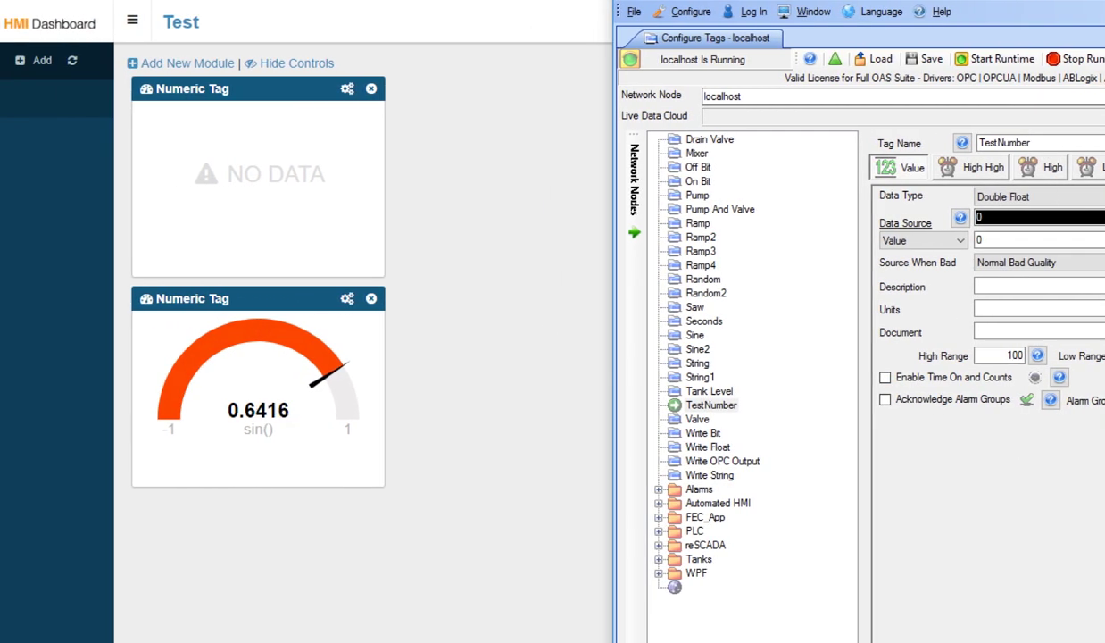
Bind the empty gauge to TestNumber.Value with read/write enabled.
click(323, 170)
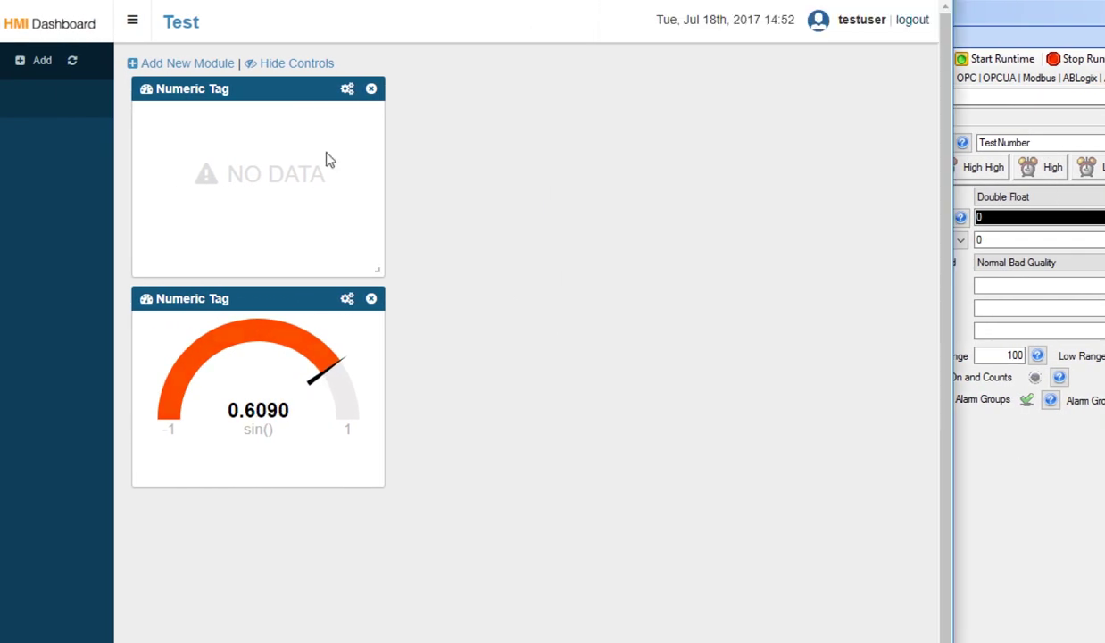
click(347, 89)
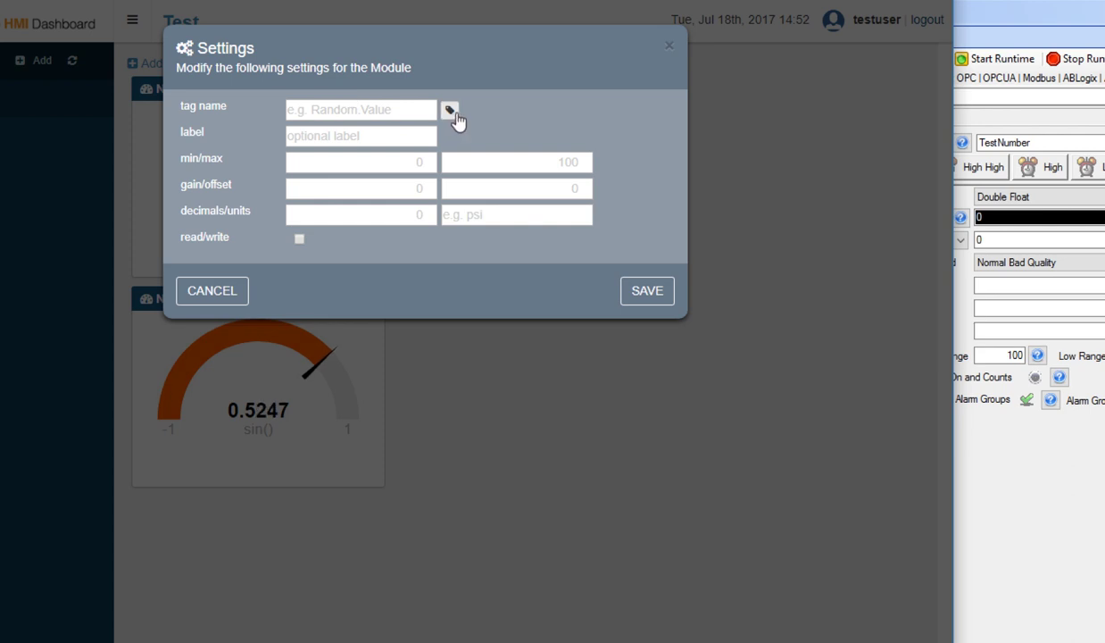
click(450, 110)
scroll(377, 477, down, 3)
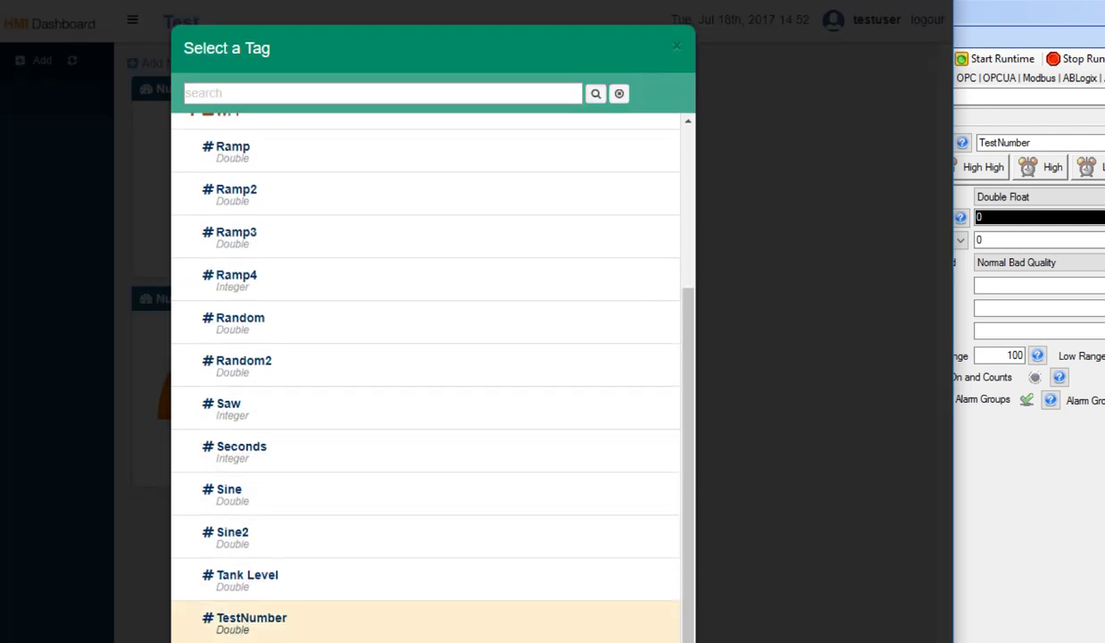
click(259, 623)
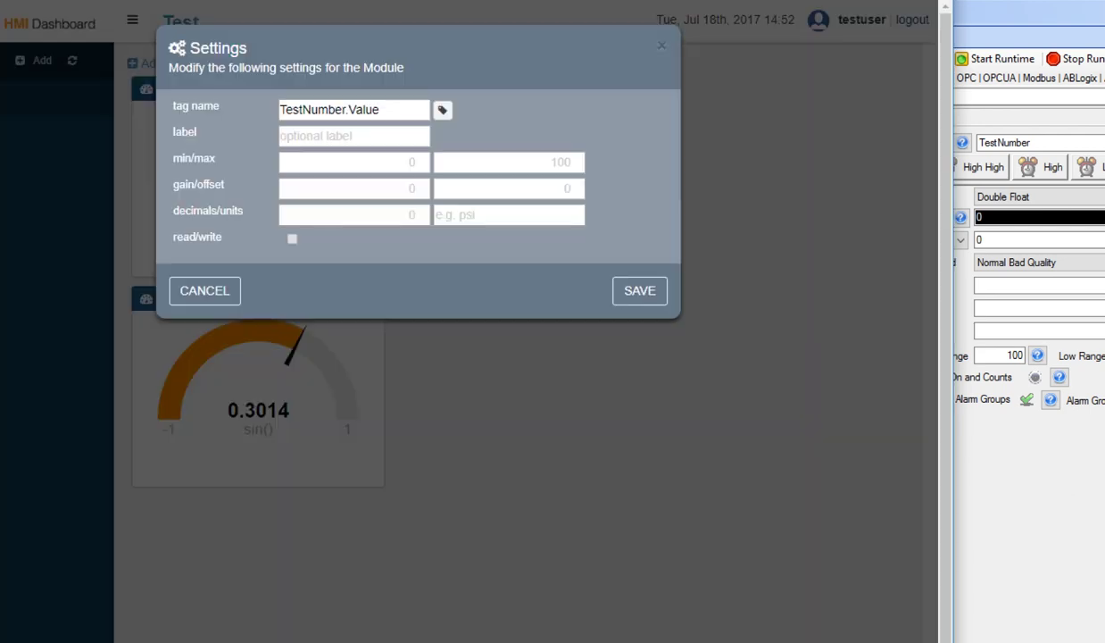
click(293, 240)
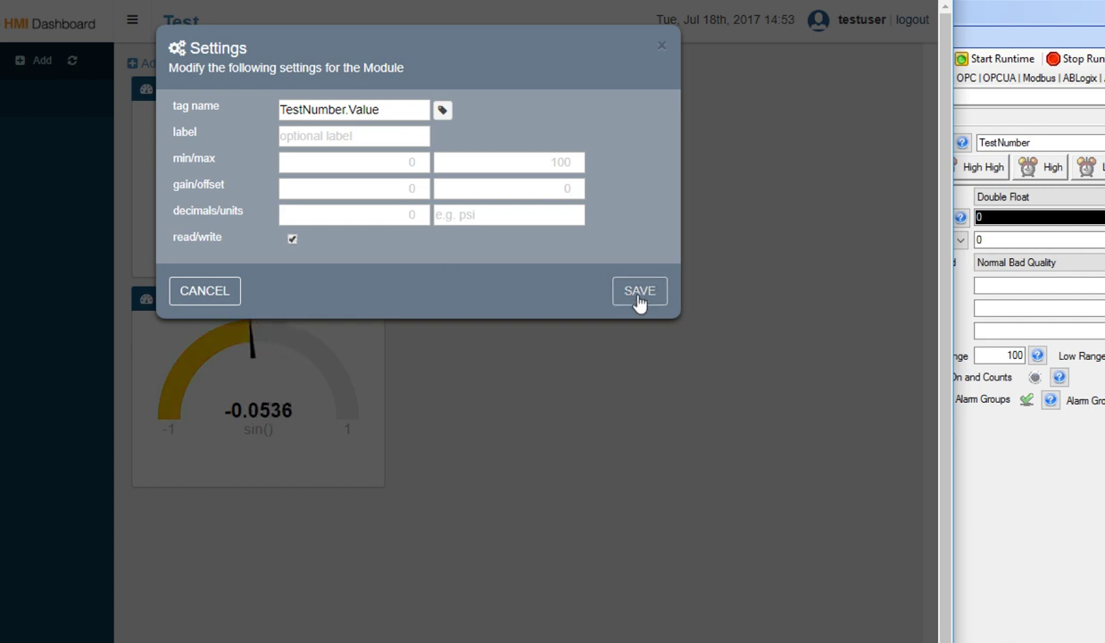
click(639, 293)
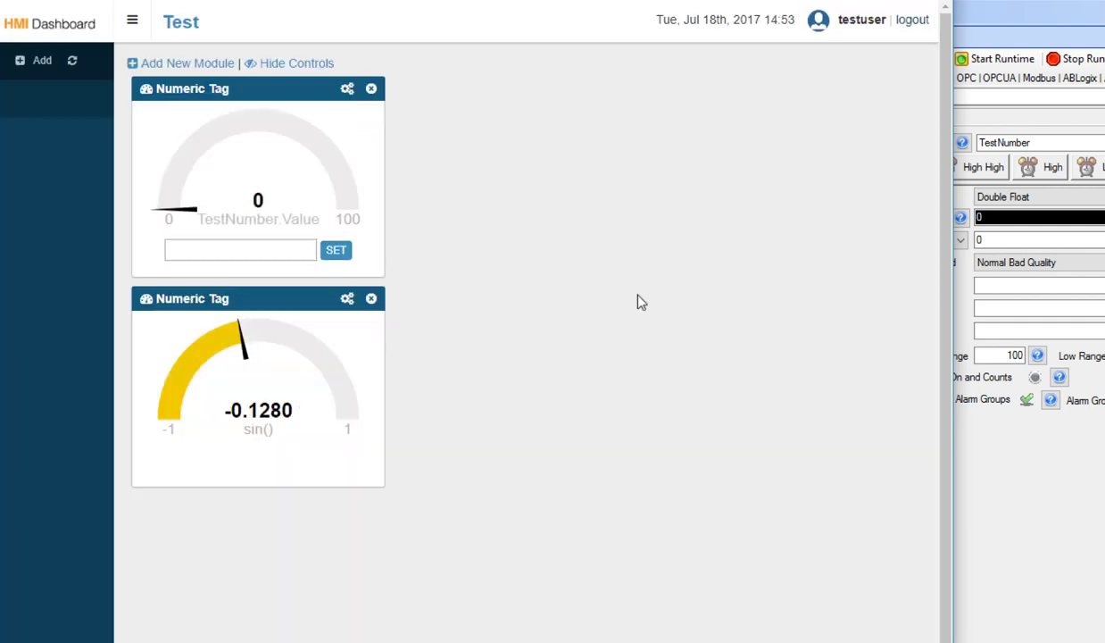
Write the value 22 to TestNumber from the gauge.
click(258, 246)
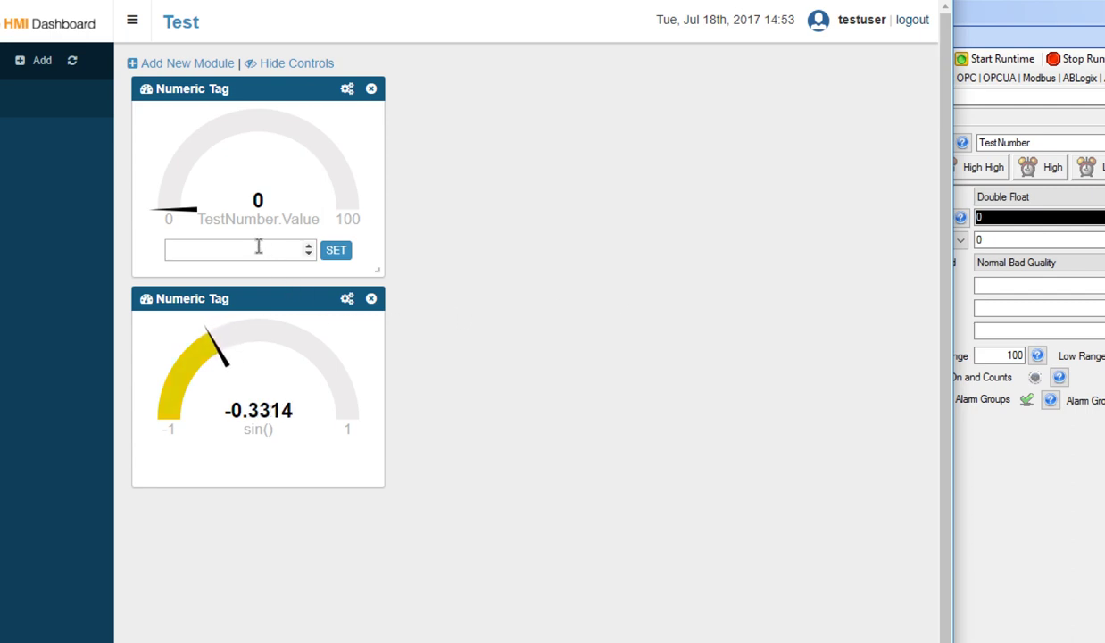
text(22)
click(337, 253)
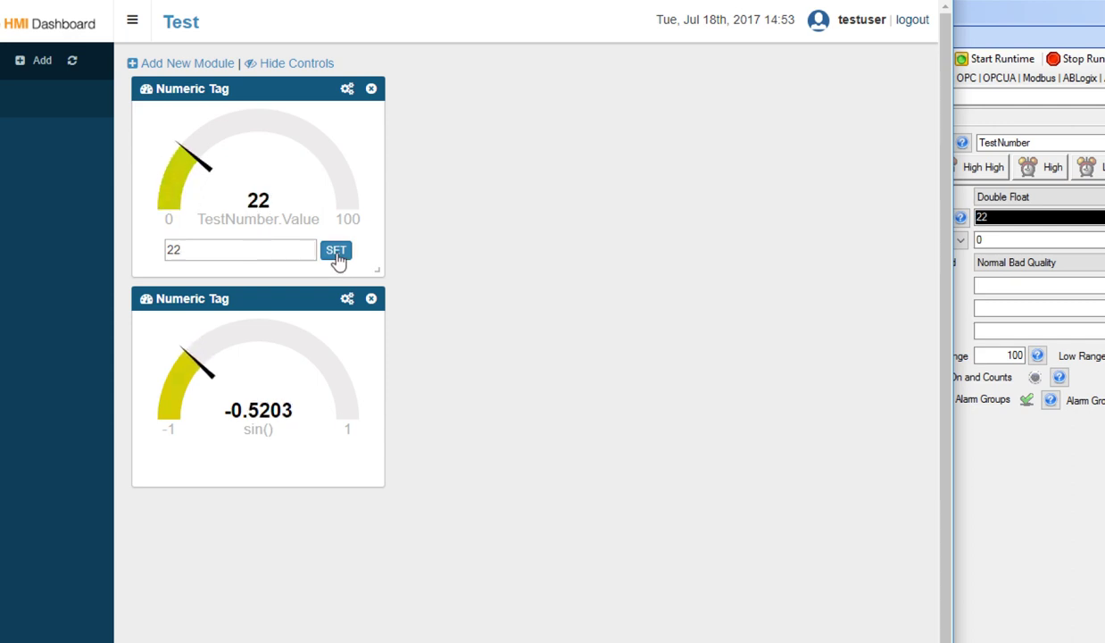
Replace TestNumber's value 0 with 78 in Configure Tags and apply it.
click(995, 241)
click(996, 241)
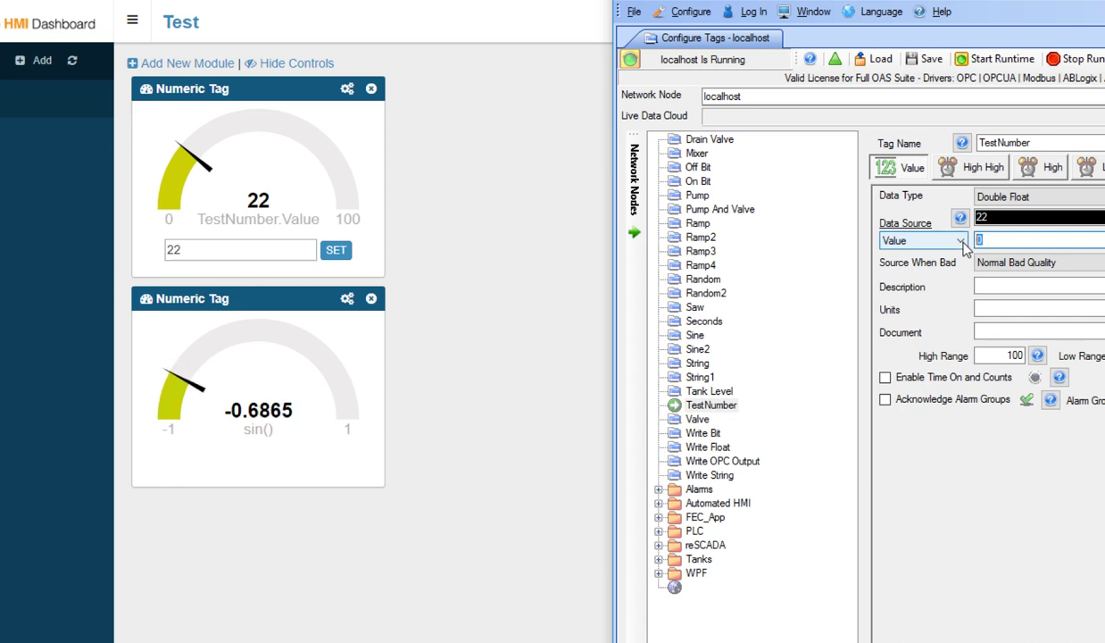
text(78)
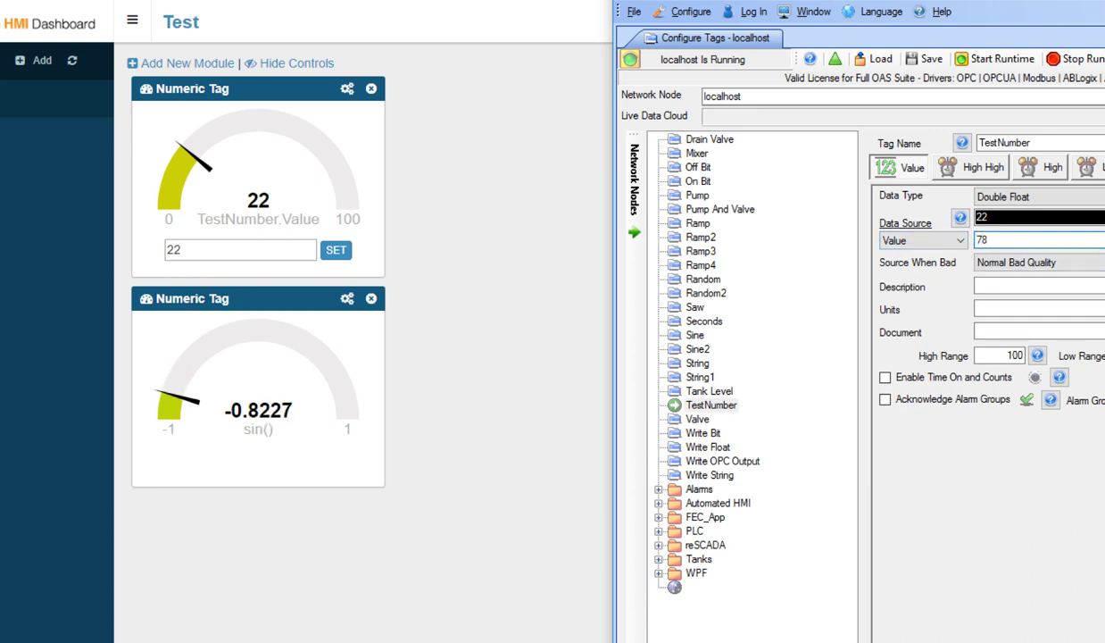
key(Return)
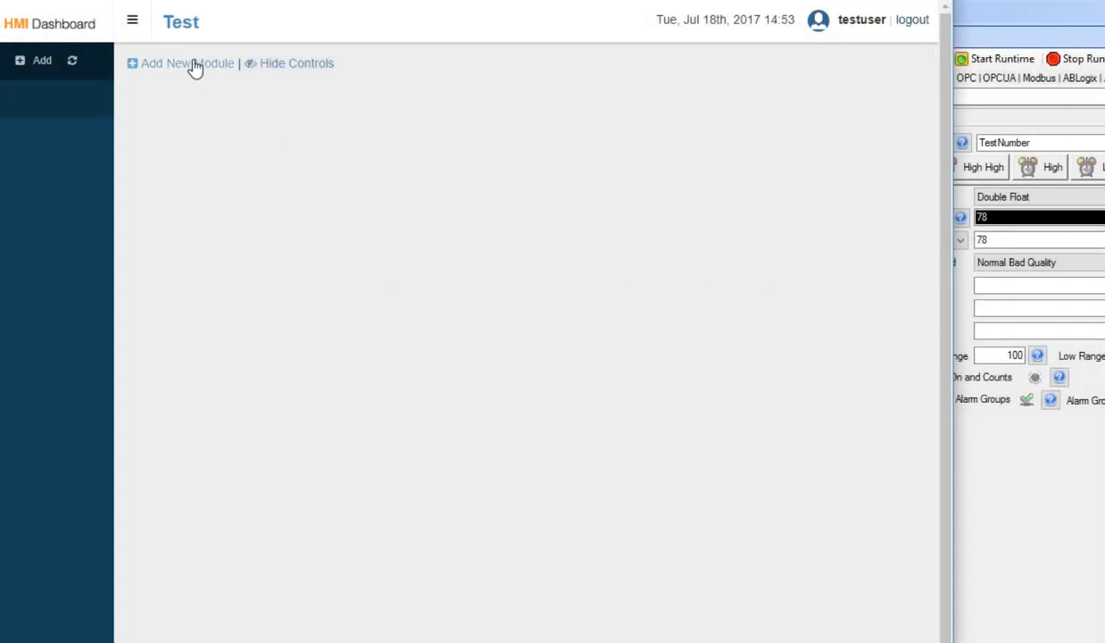
Add a Boolean Tag module to the Test dashboard and bind it to Pump.Value.
click(187, 59)
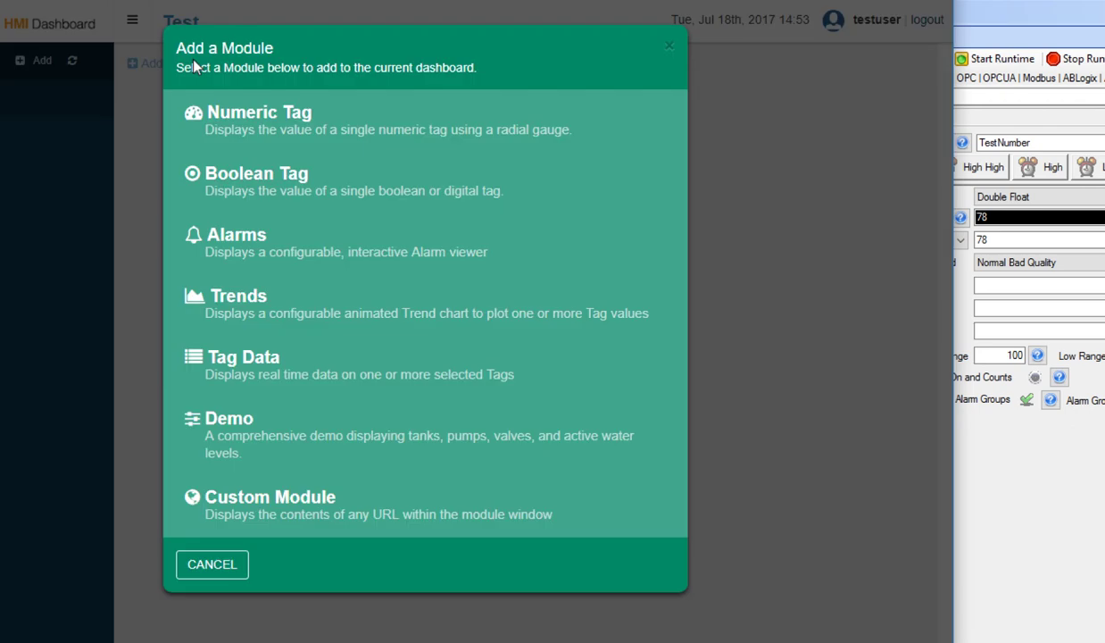
click(241, 192)
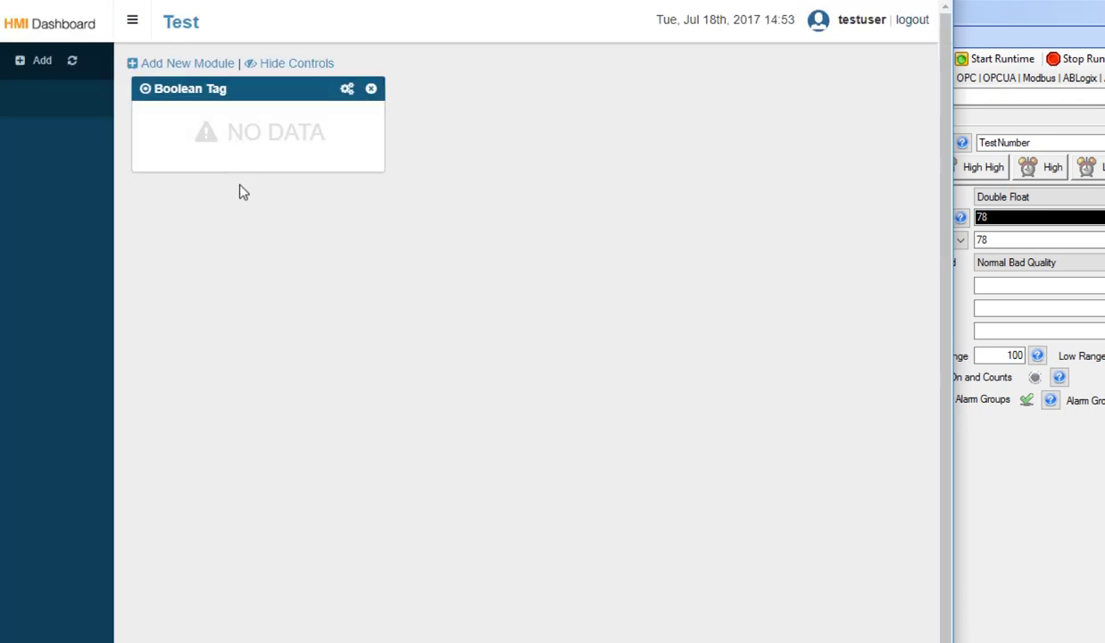
click(347, 89)
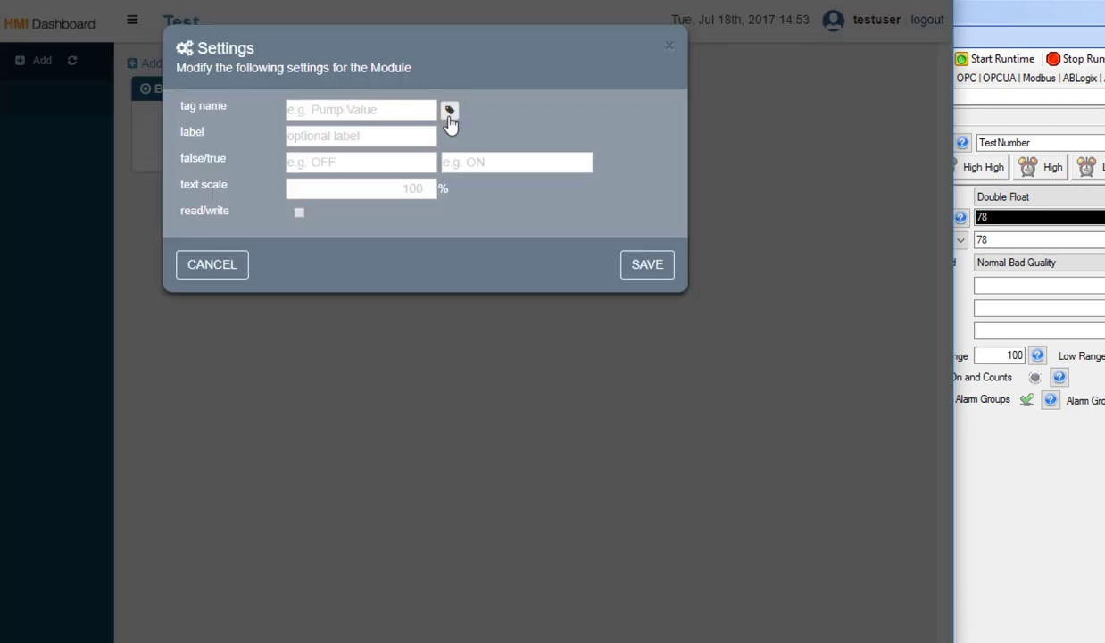
click(449, 110)
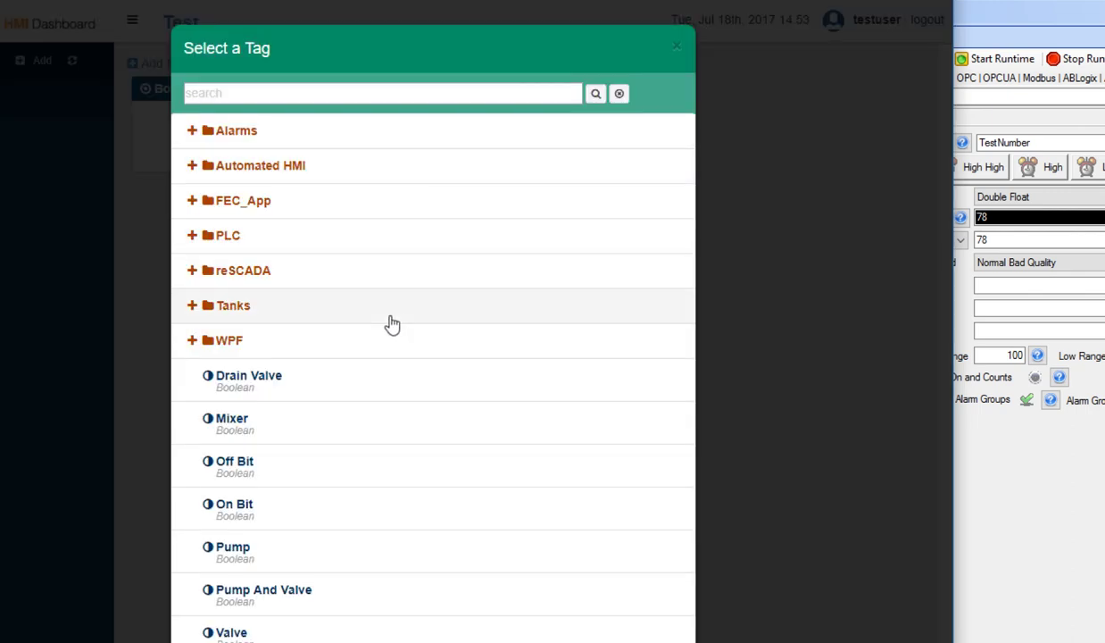
click(263, 555)
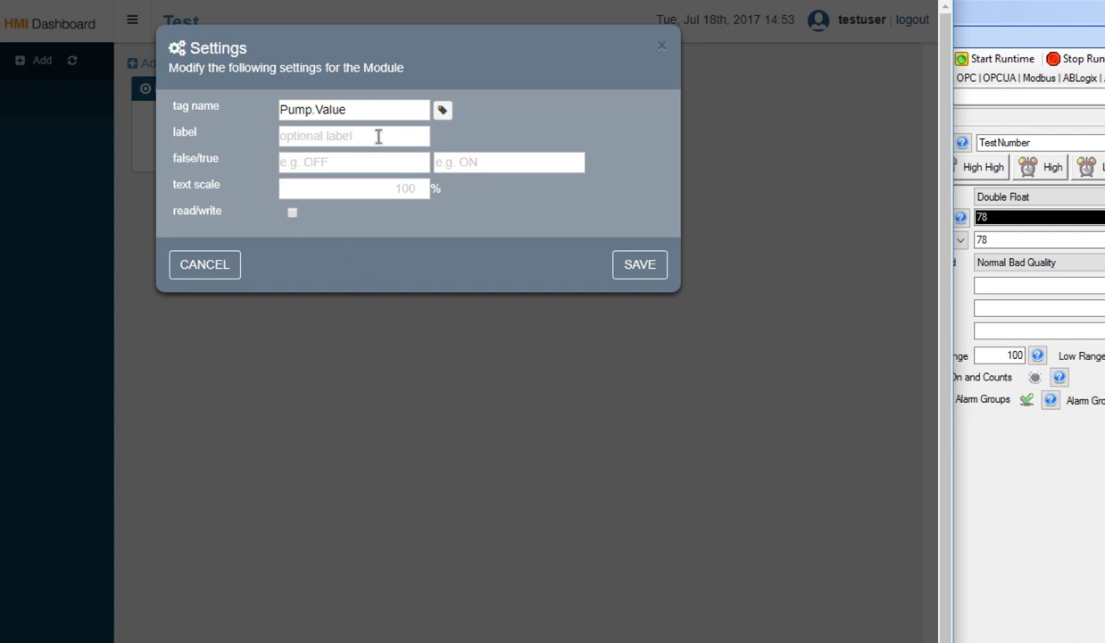
click(649, 272)
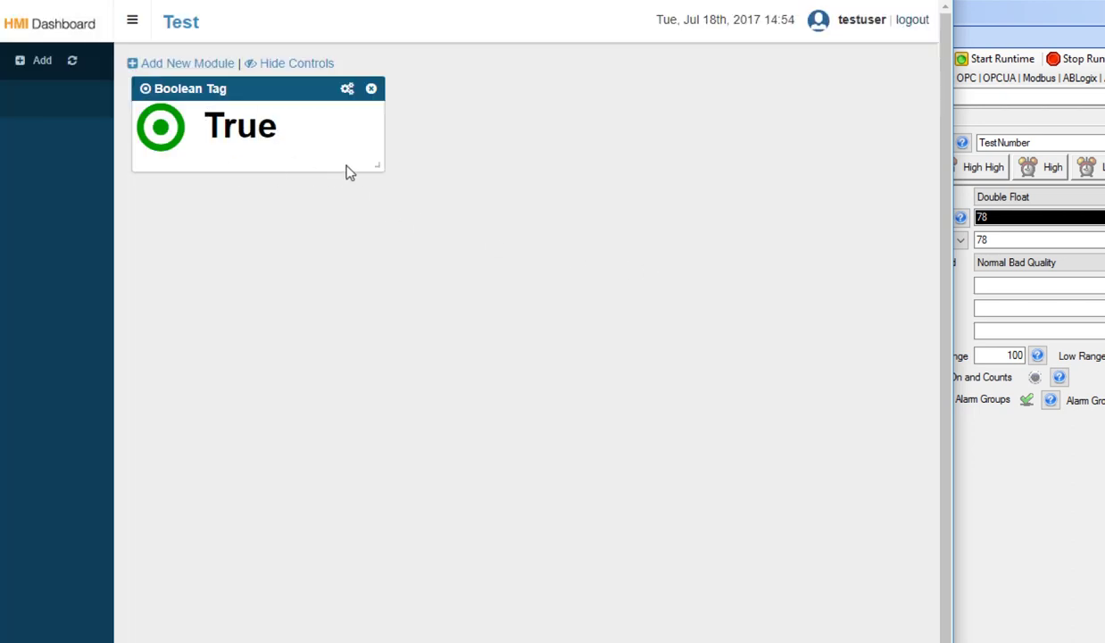
Label the Boolean module Pump.Value with Pump is OFF/ON texts, make it writable, and save.
click(347, 89)
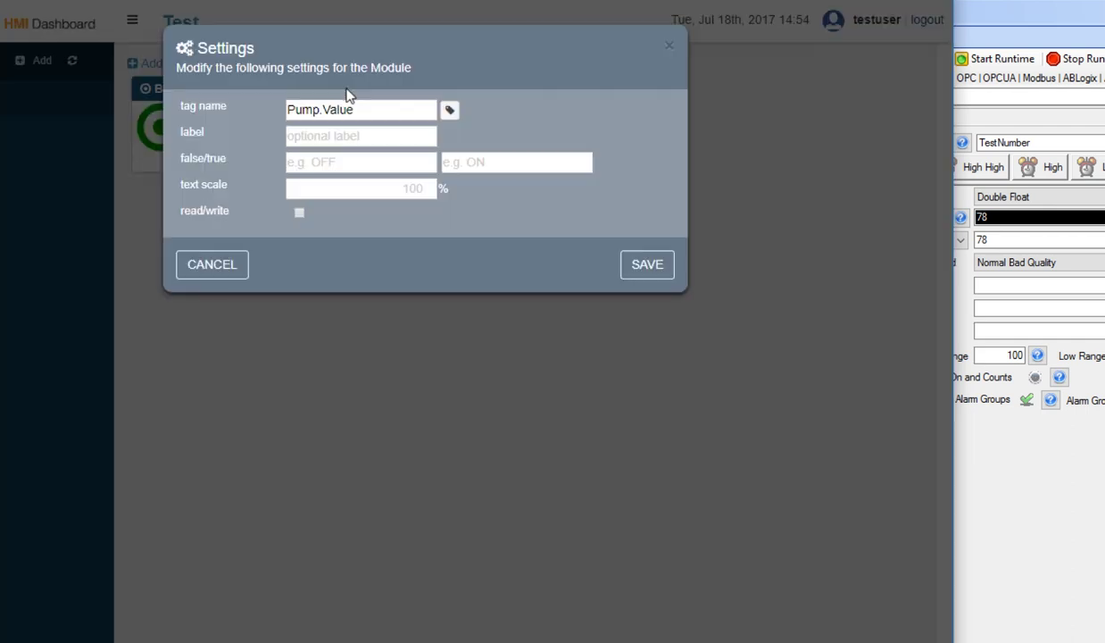
click(344, 137)
text(Pump.Value)
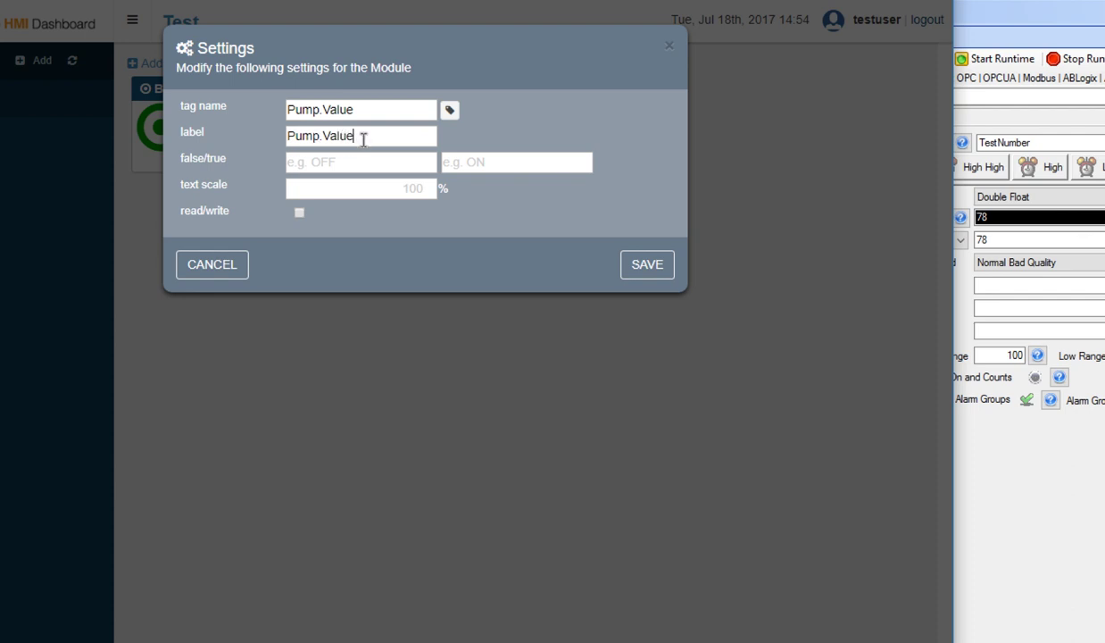
click(328, 169)
text(Pump is OFF)
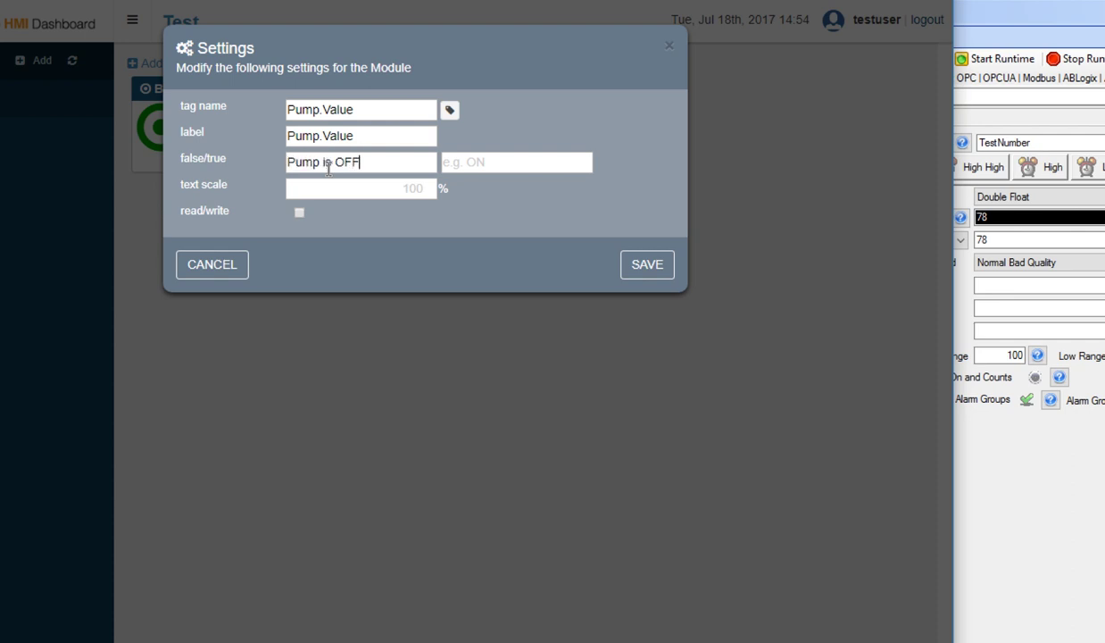
text(Pump is ON)
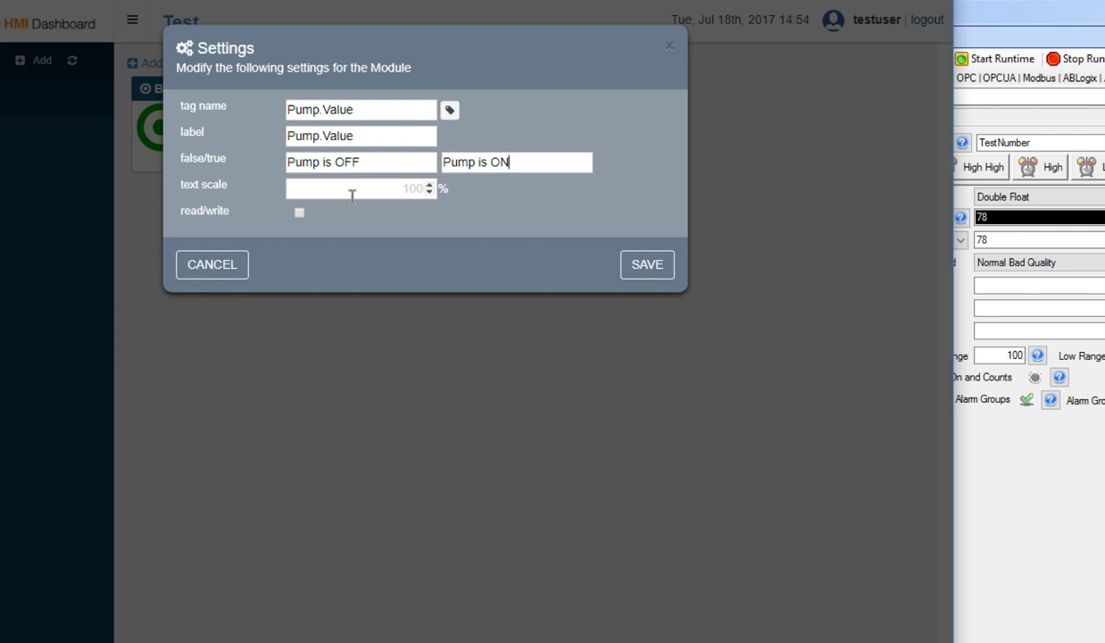
click(299, 216)
click(639, 268)
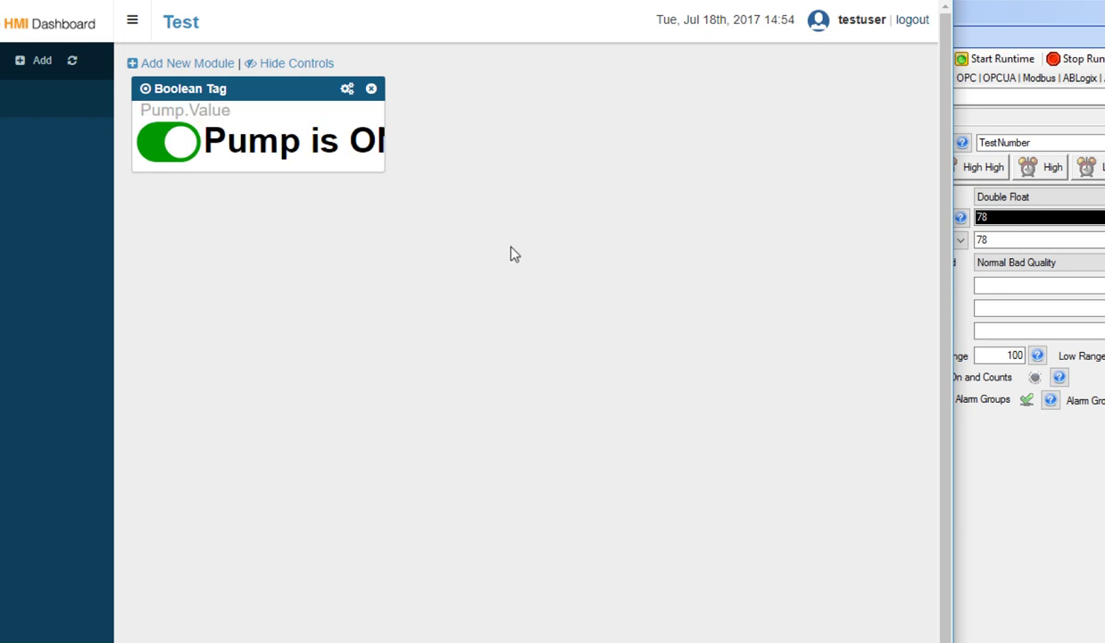
Widen the Pump module and toggle the pump off and back on.
drag(384, 170, 430, 176)
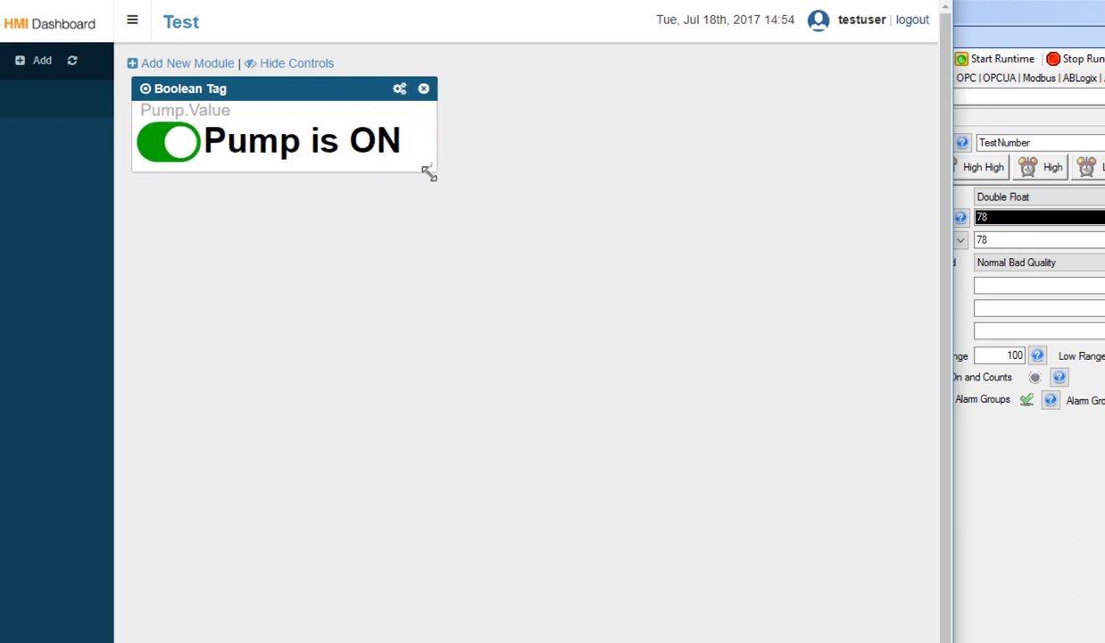
click(166, 142)
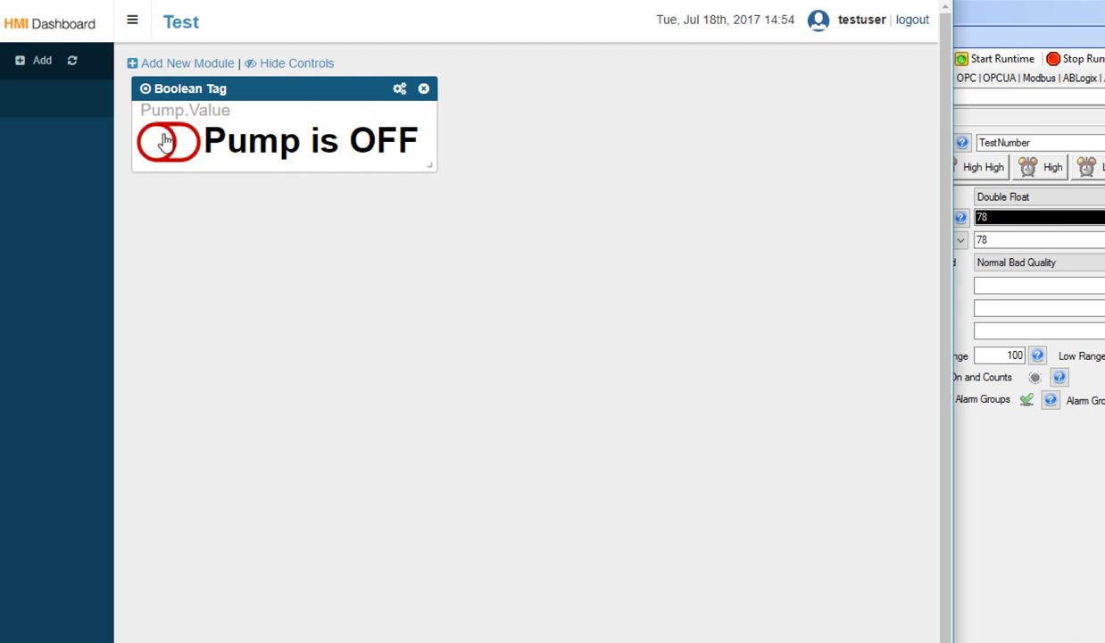
click(166, 142)
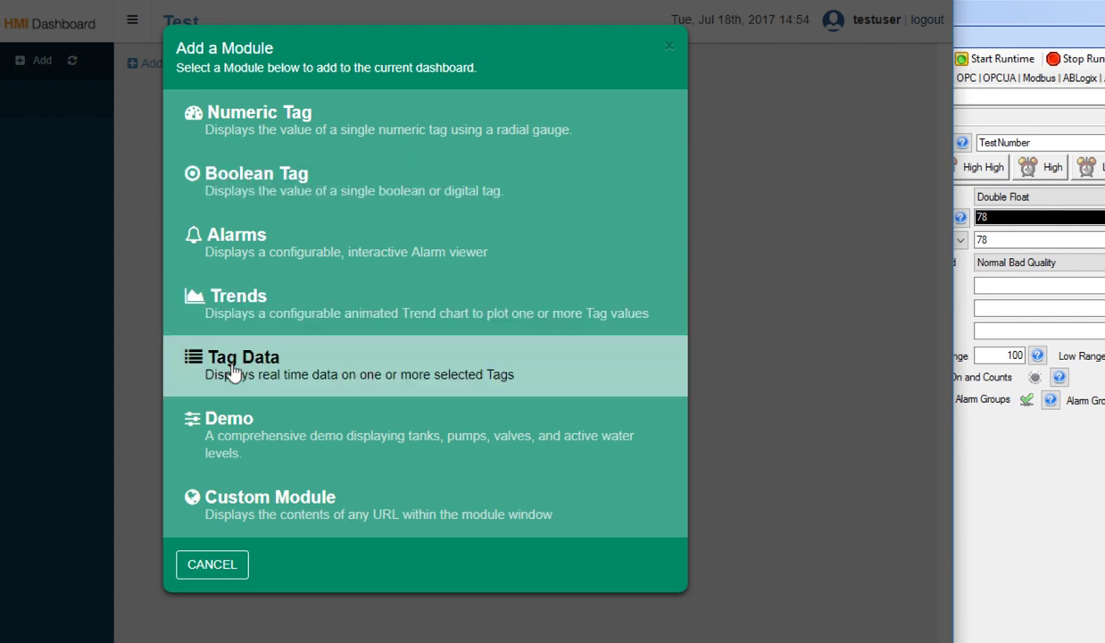
Add a Tag Data module and choose Mixer, Pump, Pump And Valve, Ramp, Random and String tags.
click(231, 373)
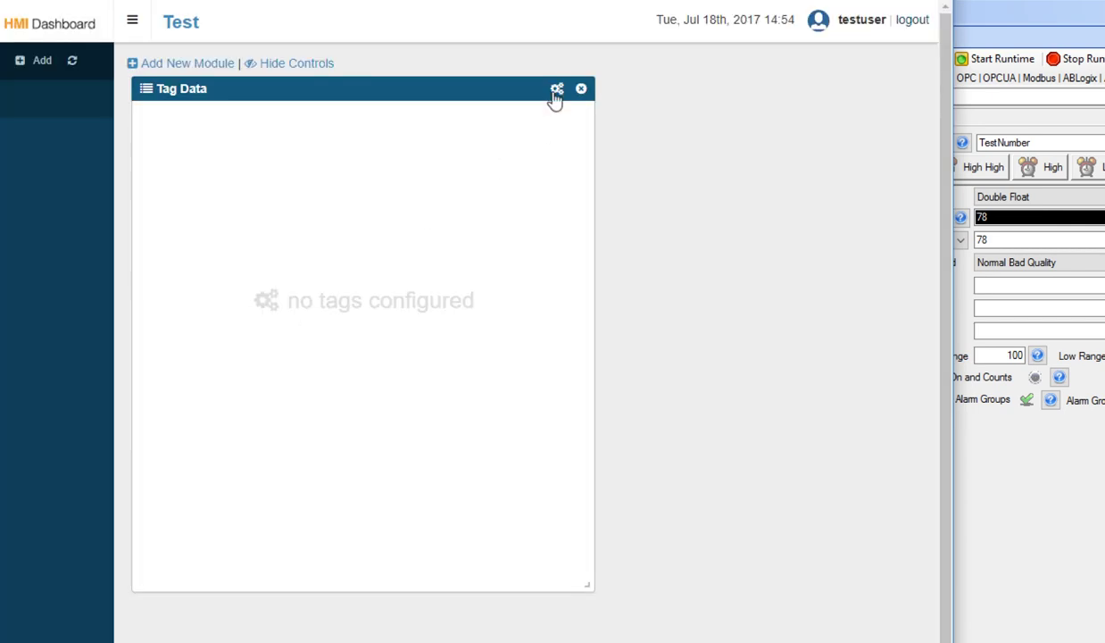
click(556, 90)
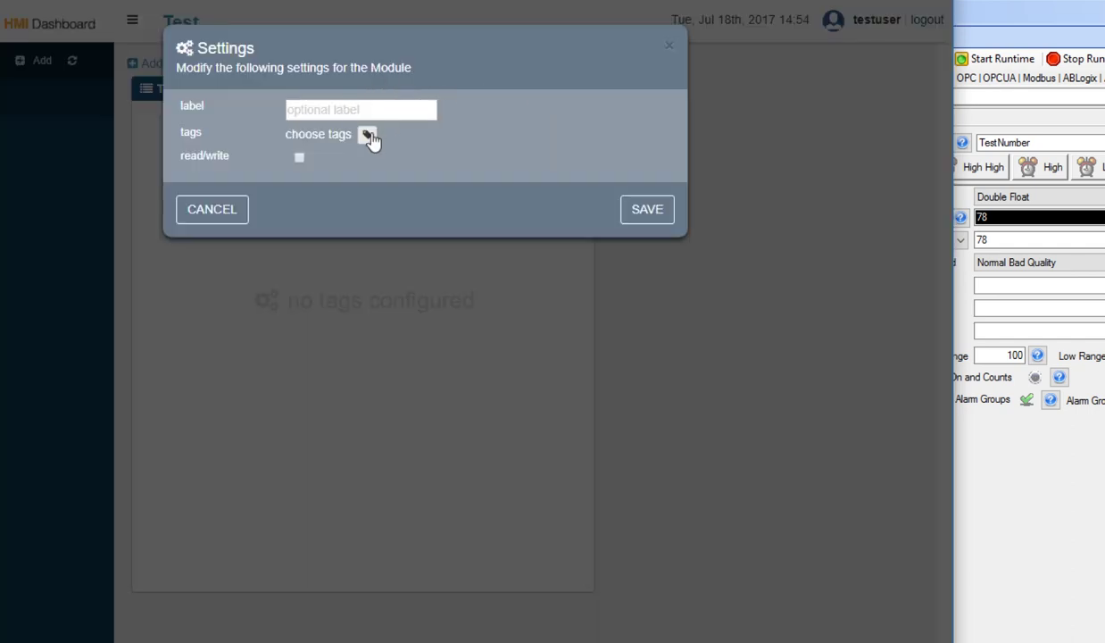
click(368, 134)
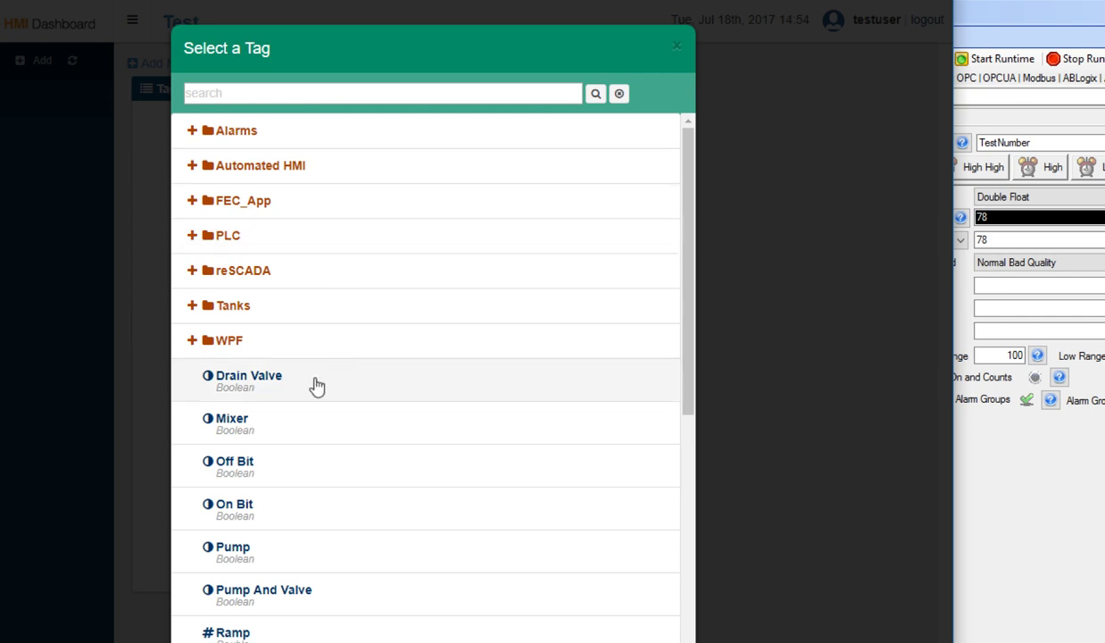
click(278, 429)
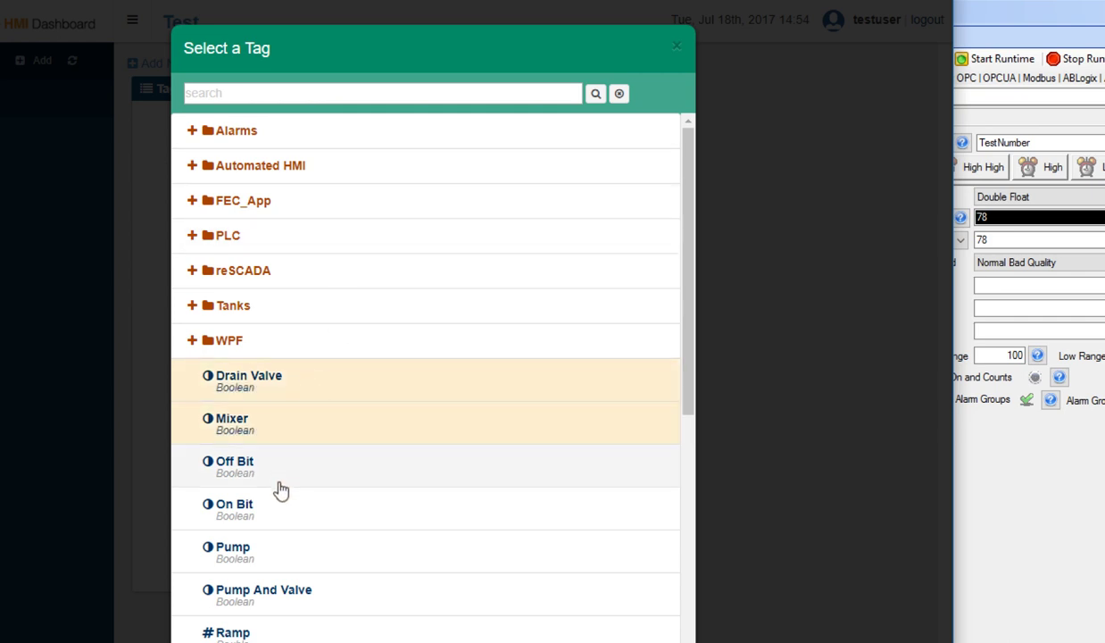
click(272, 553)
click(271, 591)
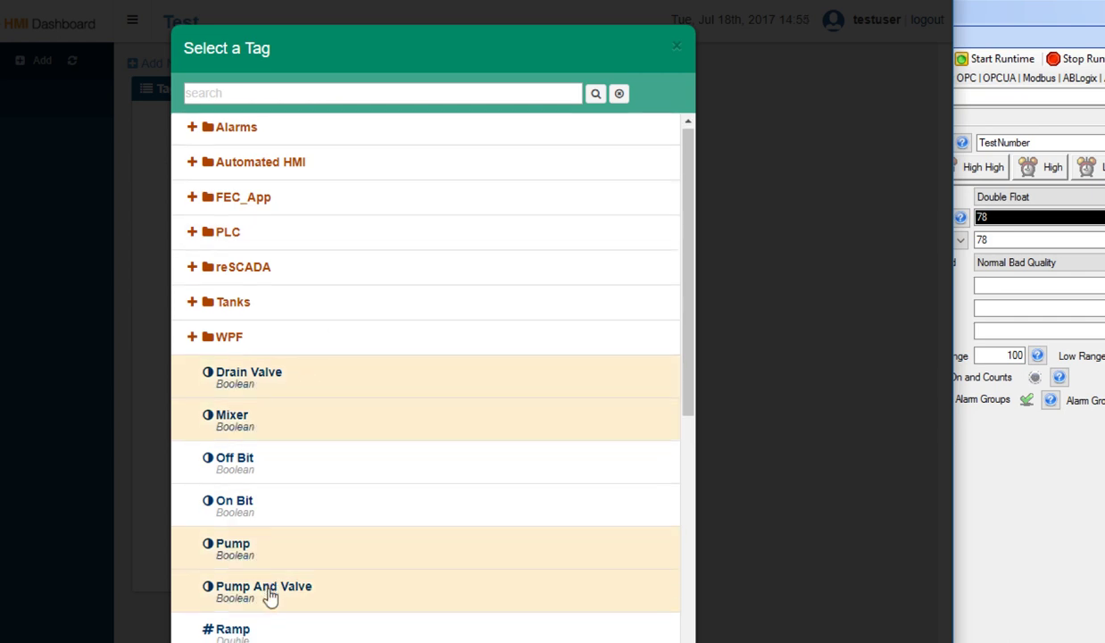
scroll(270, 594, down, 2)
click(266, 451)
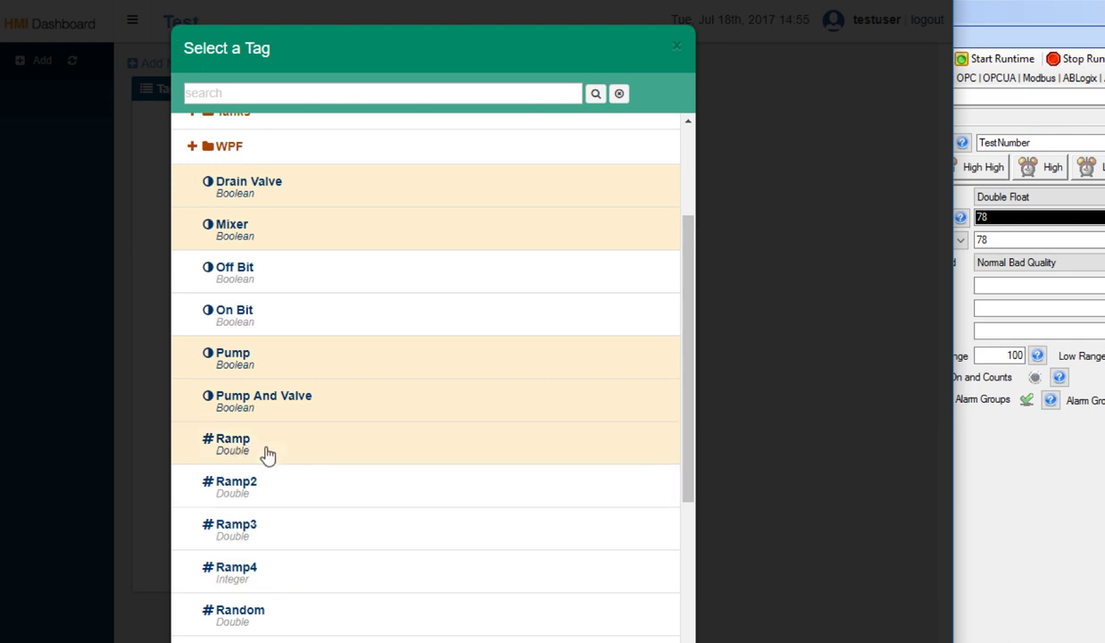
click(264, 616)
scroll(264, 616, down, 3)
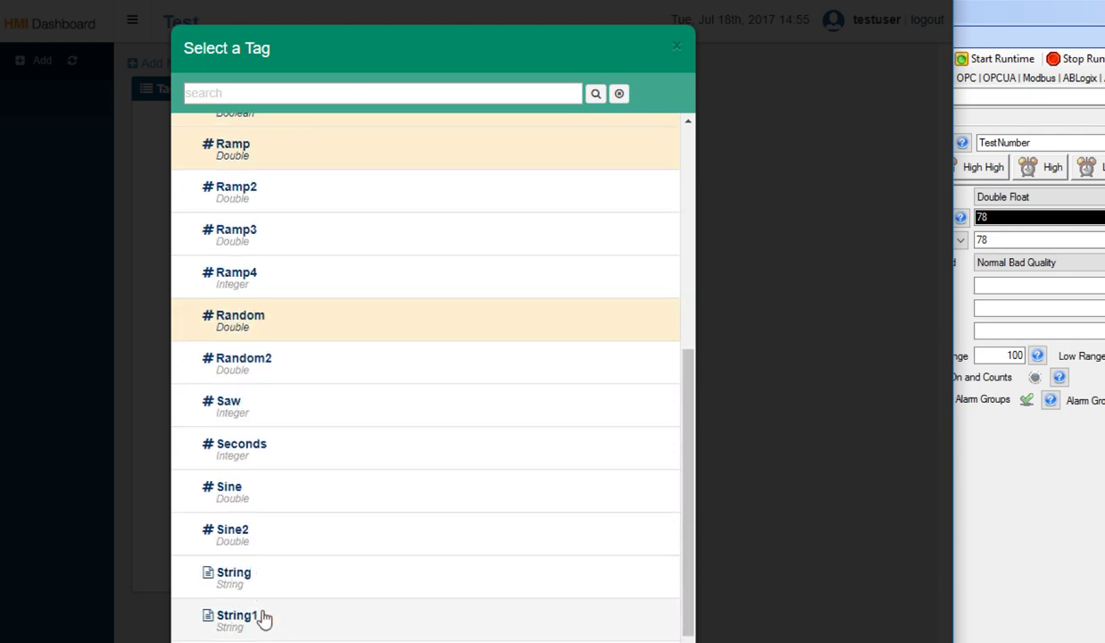
click(264, 581)
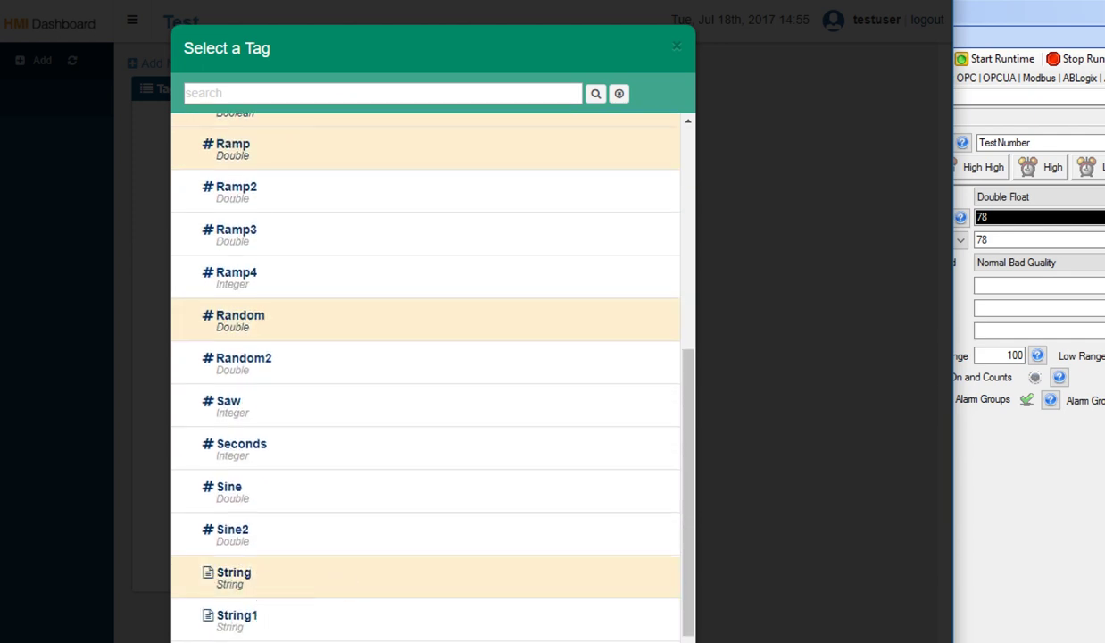
key(Escape)
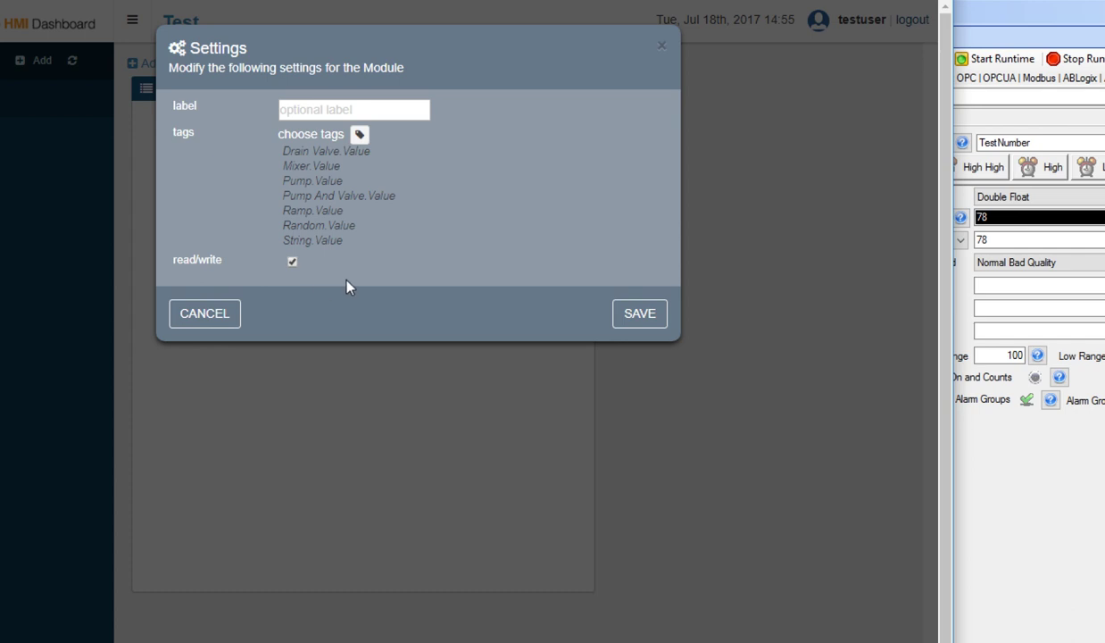
Save the Tag Data settings and write False to the Pump tag.
click(634, 320)
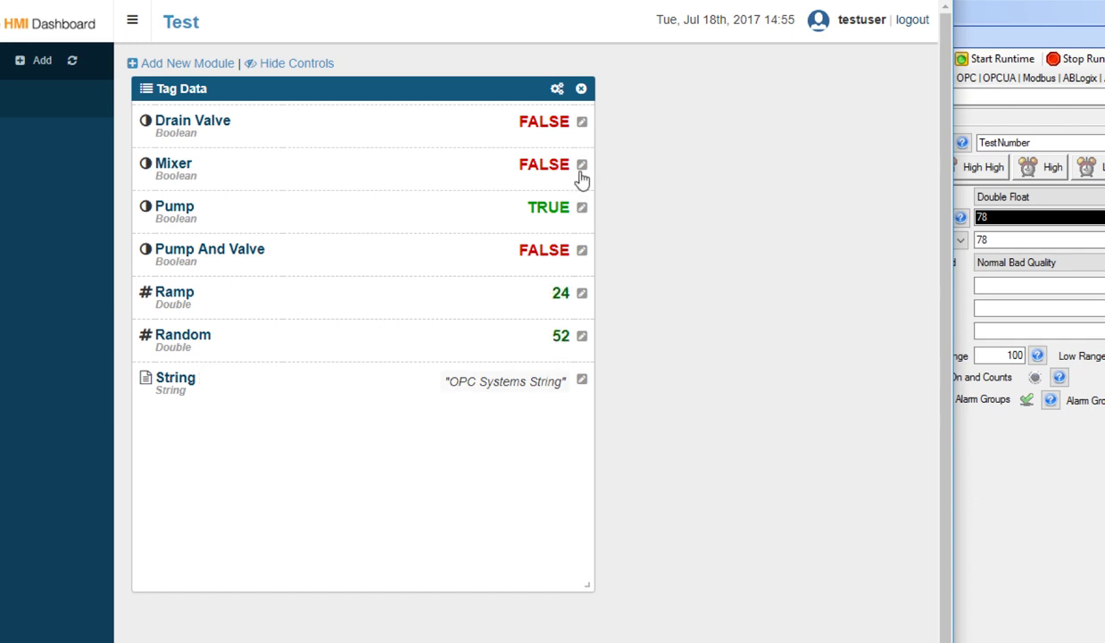
click(583, 209)
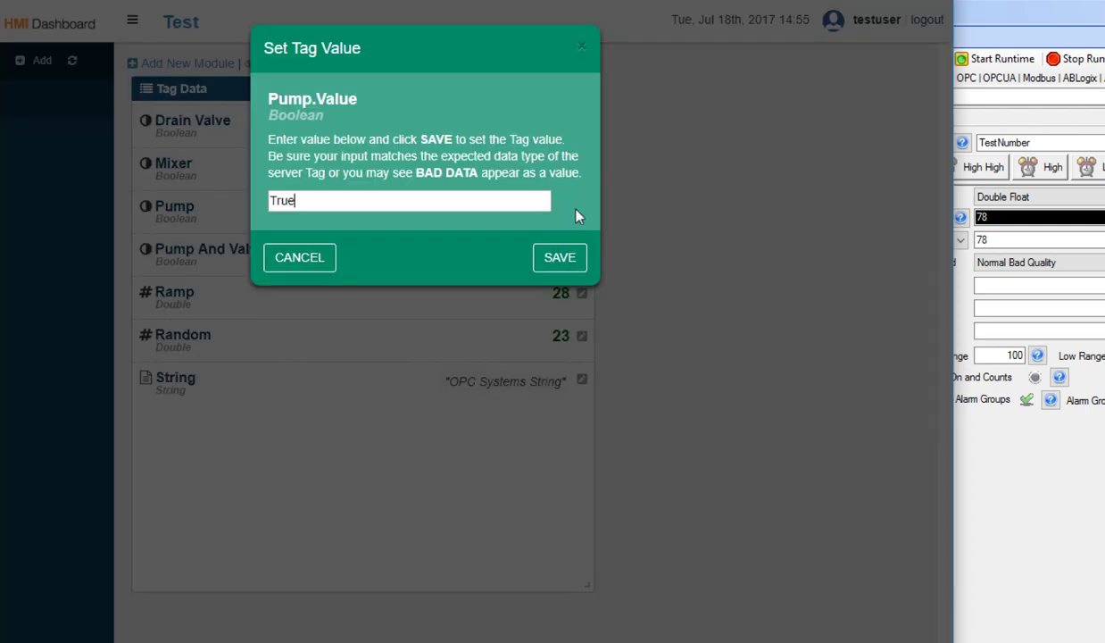
double_click(282, 200)
text(False)
click(559, 262)
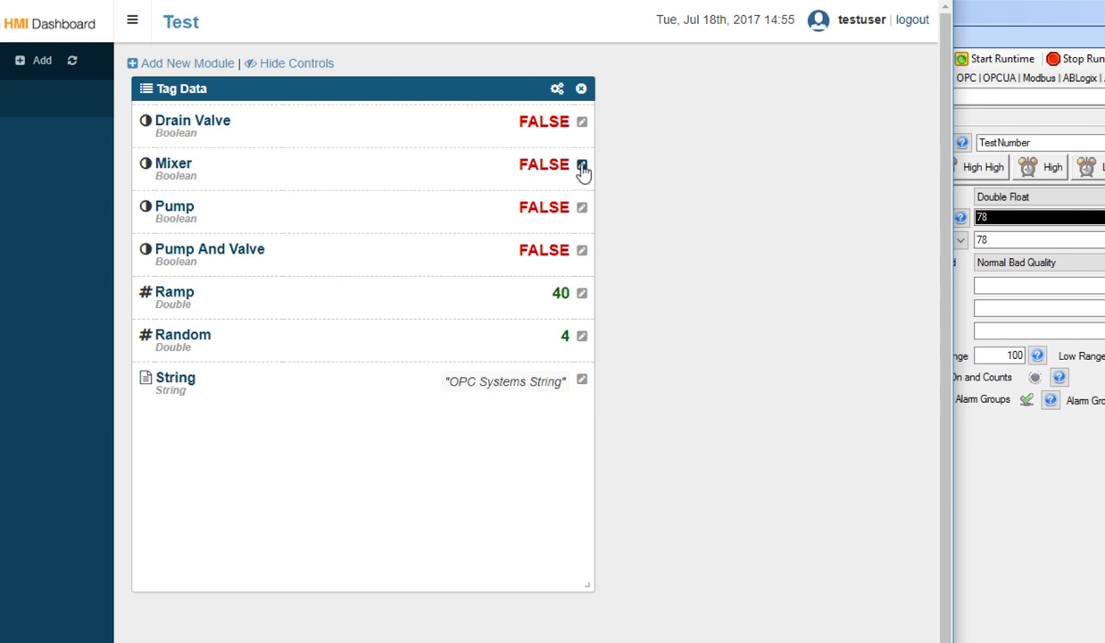
Write True to the Mixer tag.
click(581, 167)
double_click(343, 201)
text(True)
click(562, 259)
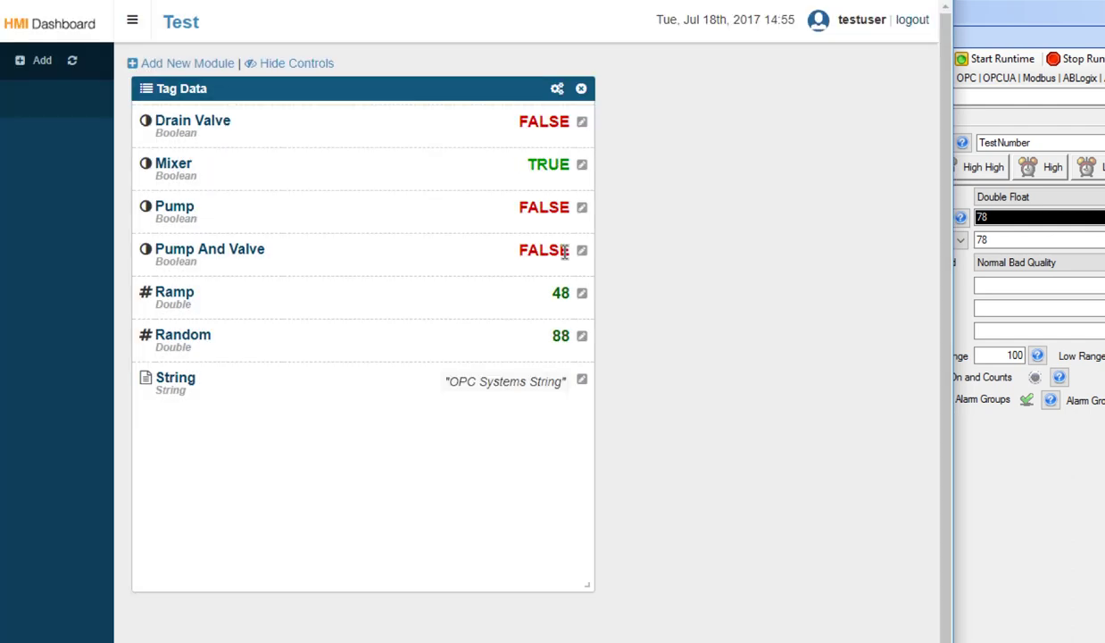
Try writing FOO, then False, to the Drain Valve tag.
click(581, 123)
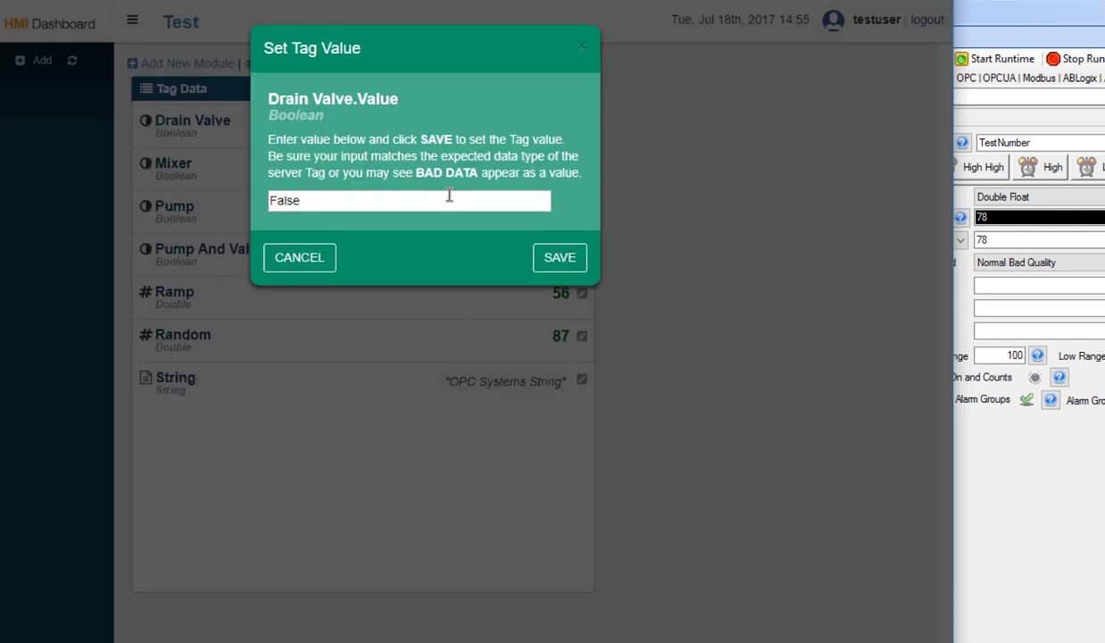
double_click(271, 201)
text(FOO)
click(560, 257)
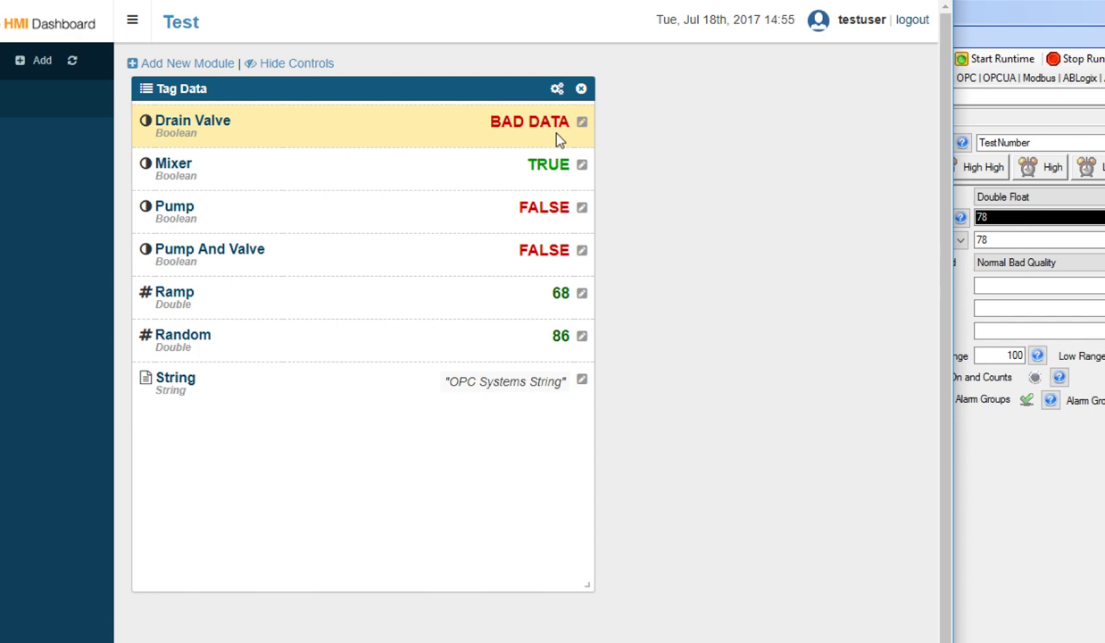
click(581, 122)
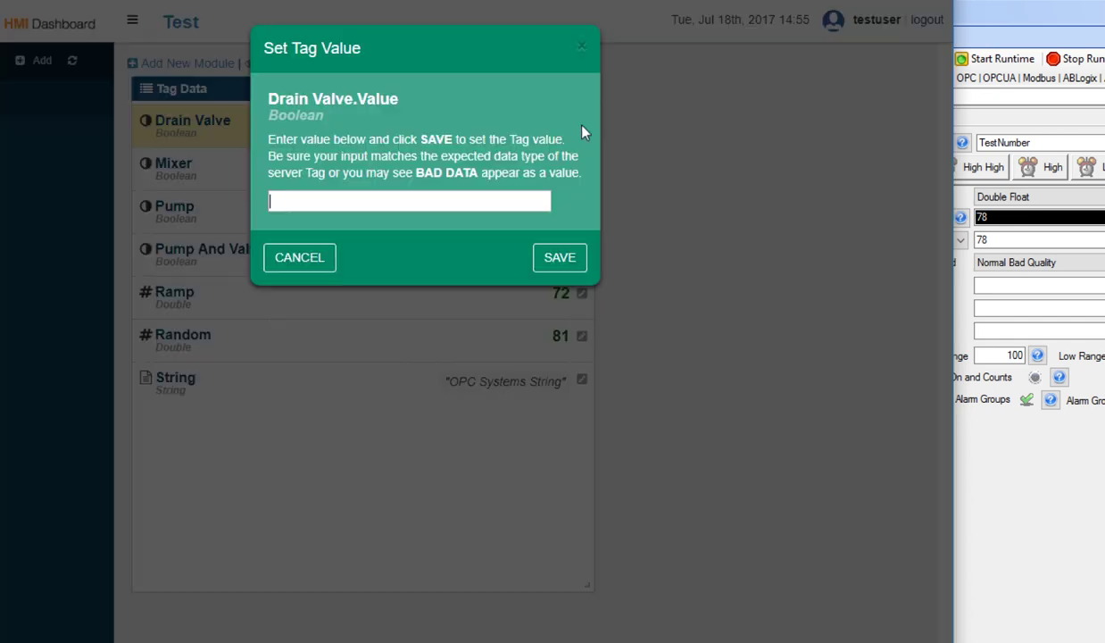
click(350, 202)
text(False)
click(547, 253)
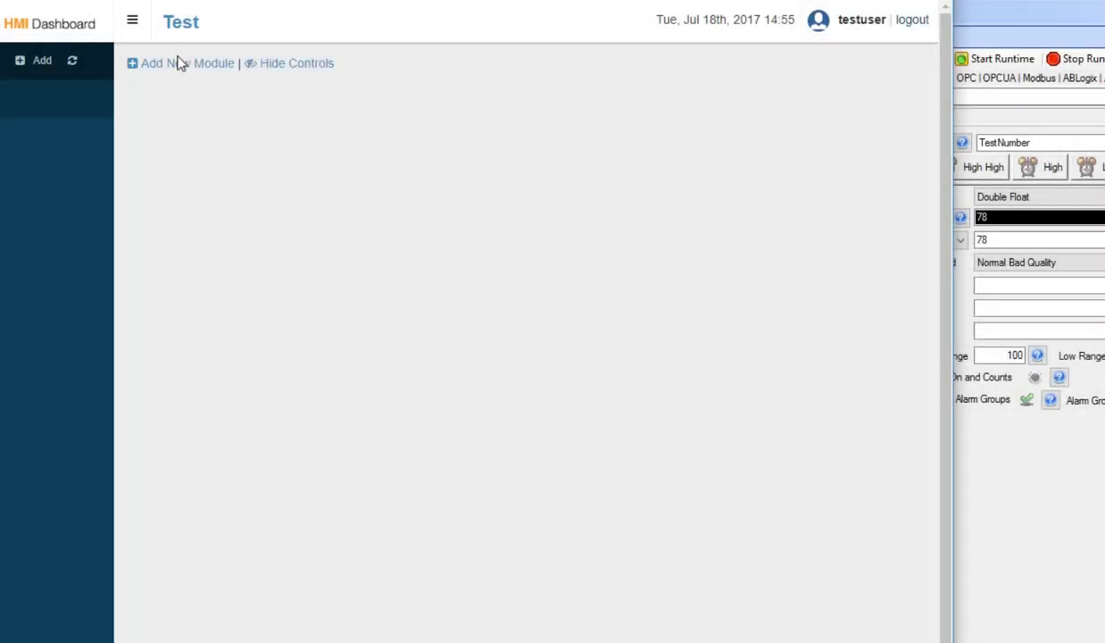
Add an Alarms module, search its alarms for Ramp, then clear the search.
click(178, 63)
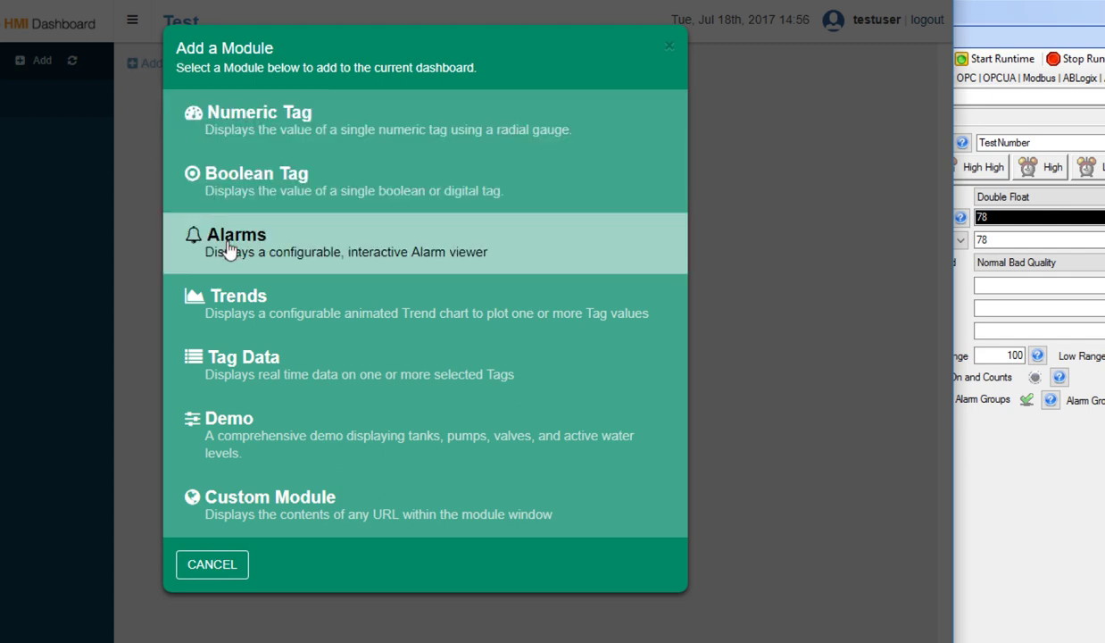
click(229, 250)
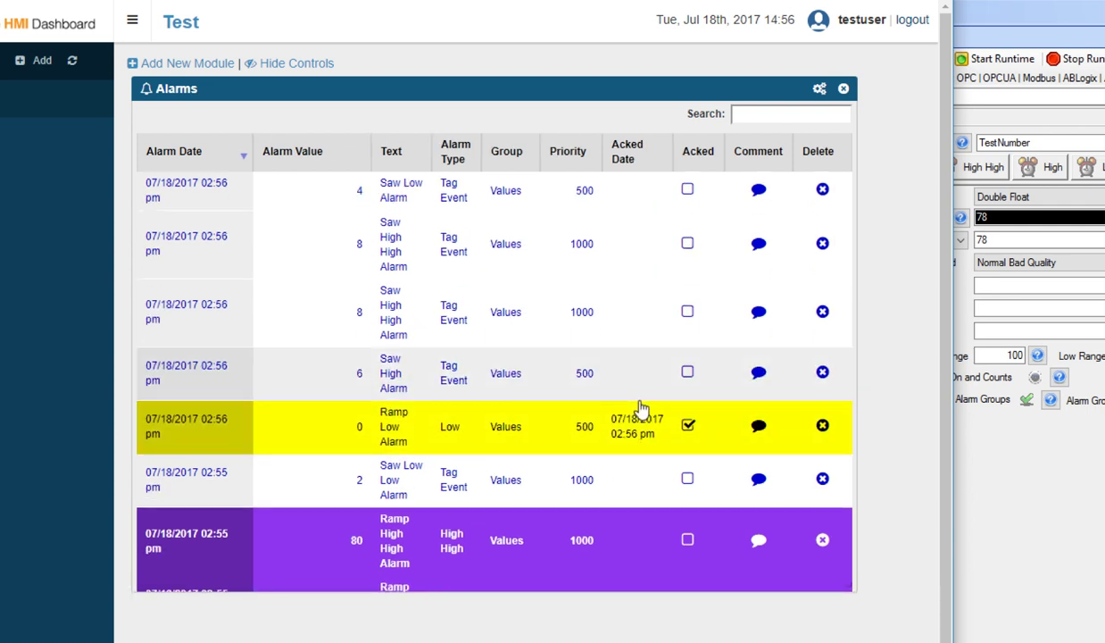
click(770, 111)
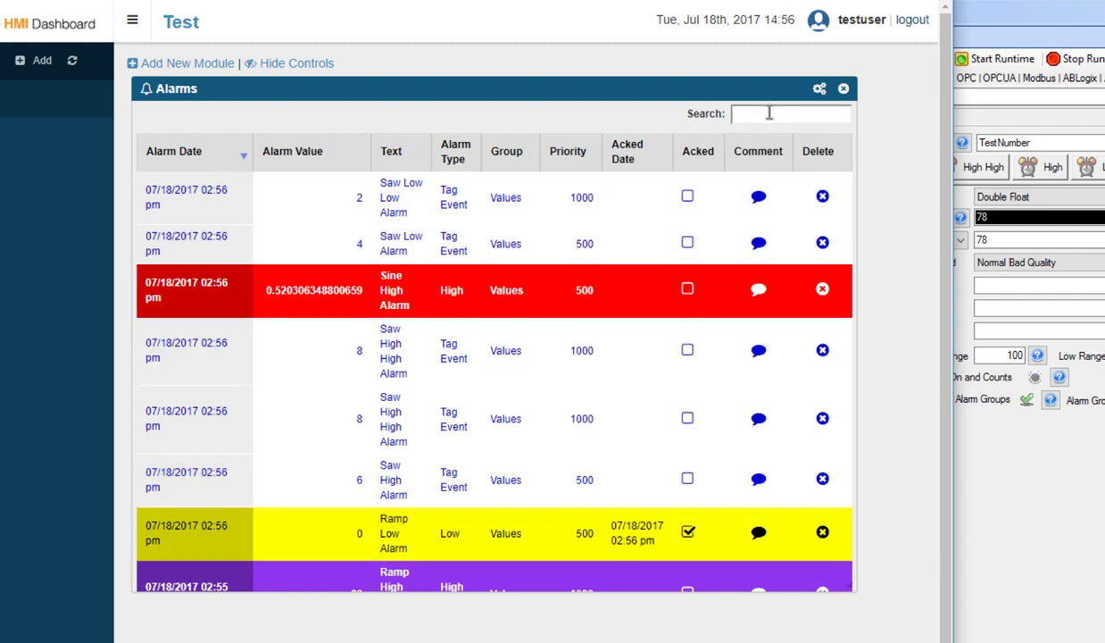
text(Rmap)
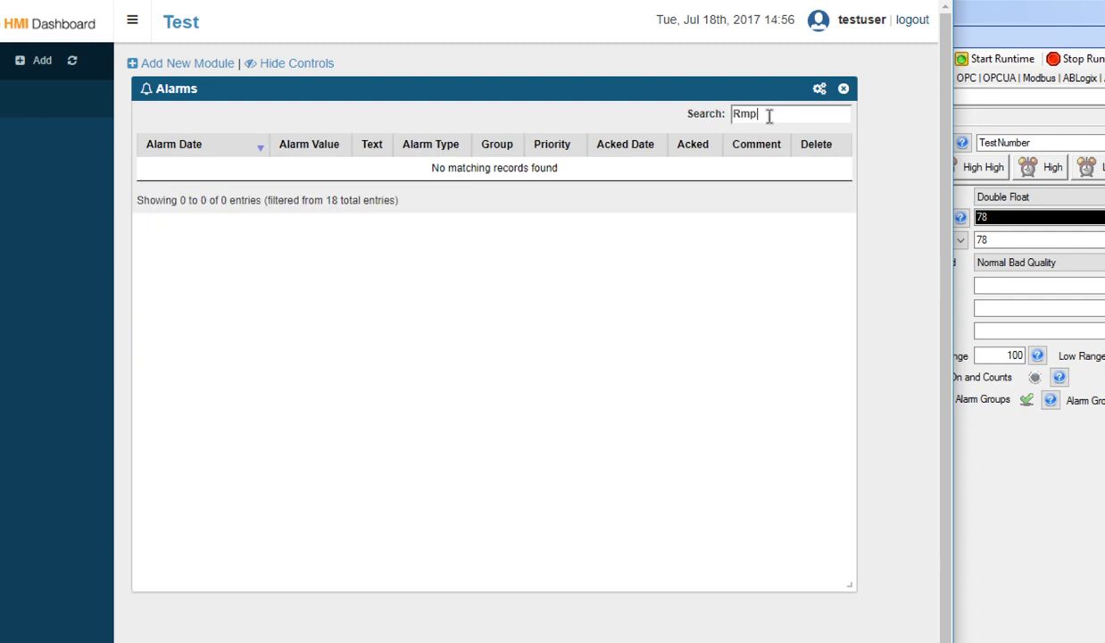
key(BackSpace)
key(BackSpace)
key(BackSpace)
text(amp)
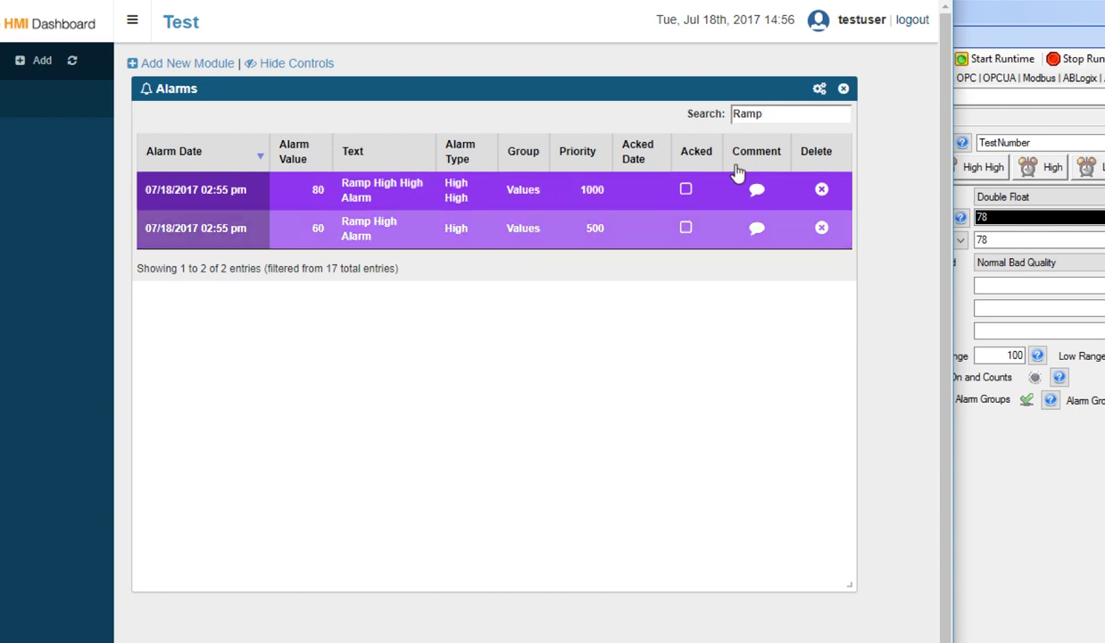
double_click(753, 112)
key(BackSpace)
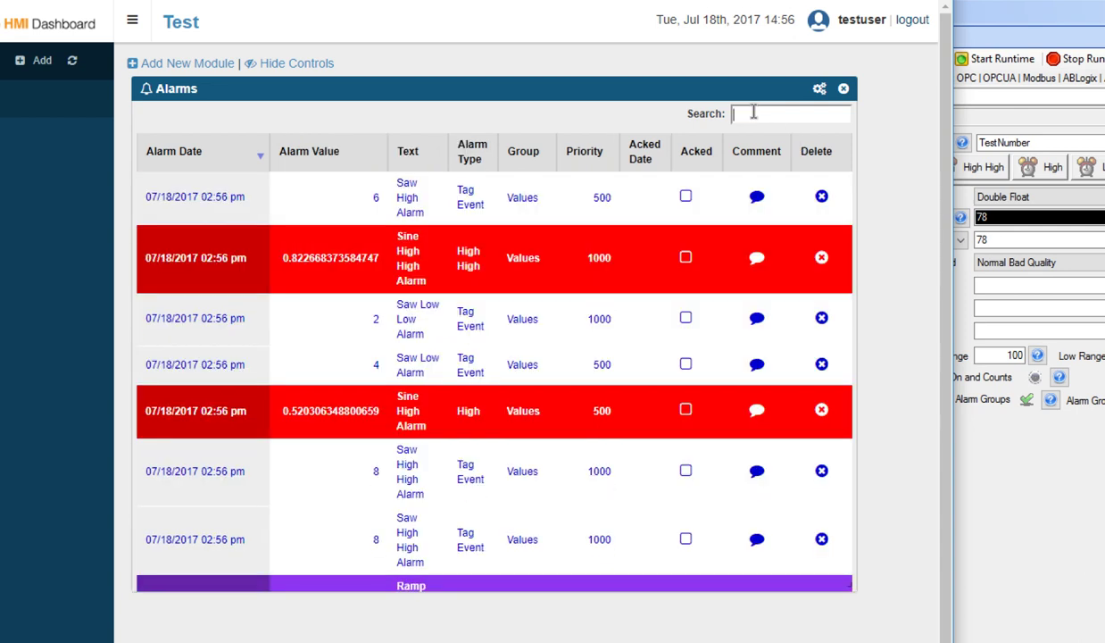
Label the Alarms module Filtered and exclude all alarm types except High and High High.
click(819, 89)
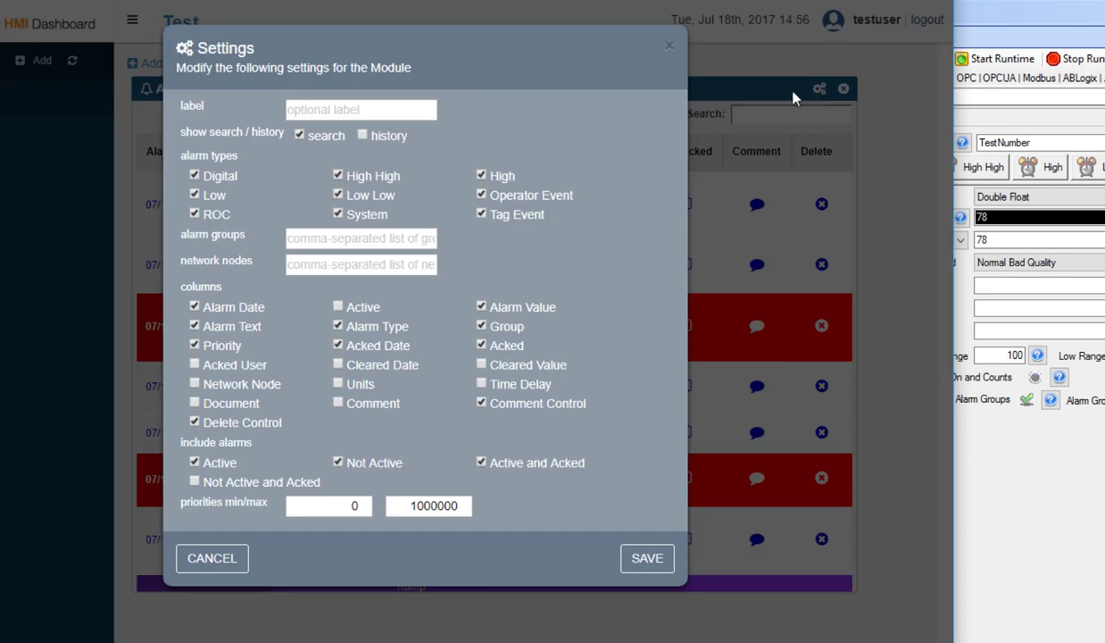
click(346, 110)
text(Filtered)
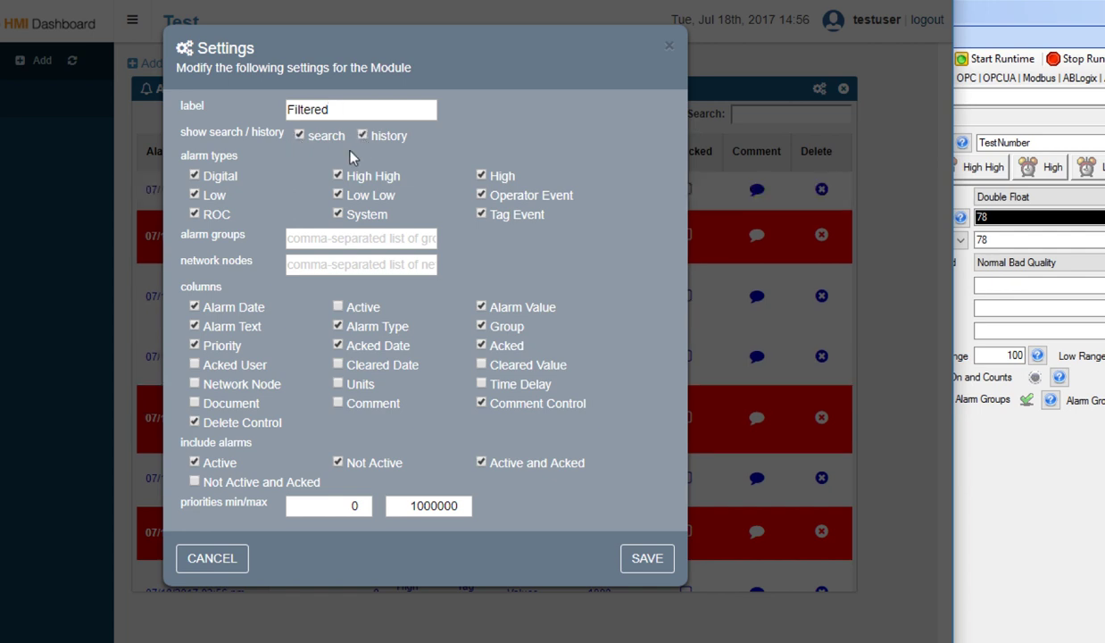
click(194, 176)
click(194, 194)
click(194, 214)
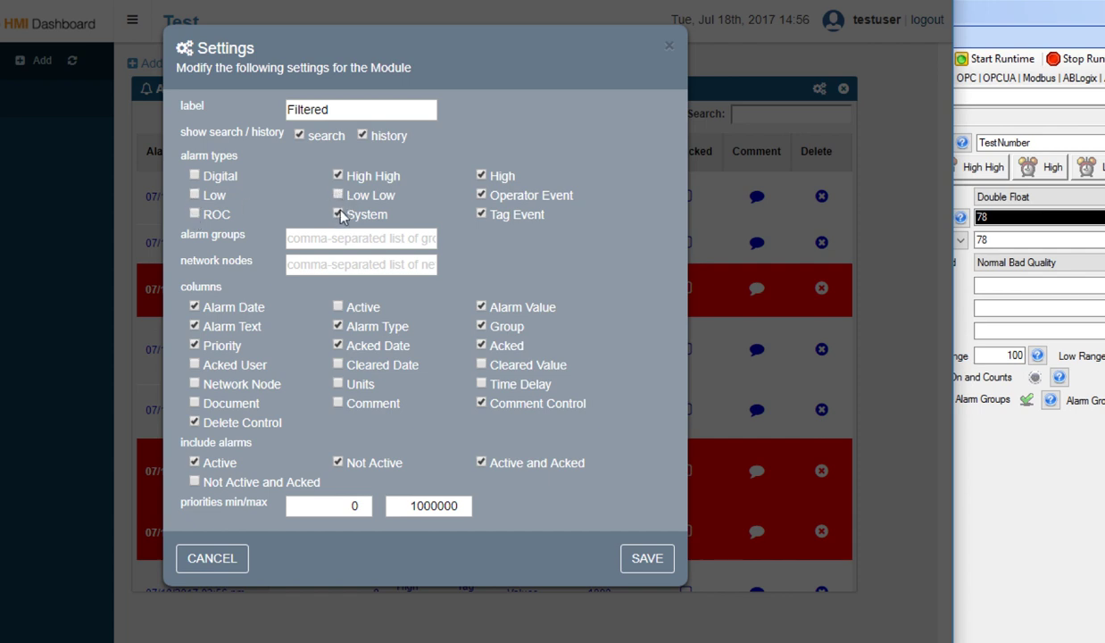
click(337, 194)
click(338, 215)
click(481, 194)
click(481, 214)
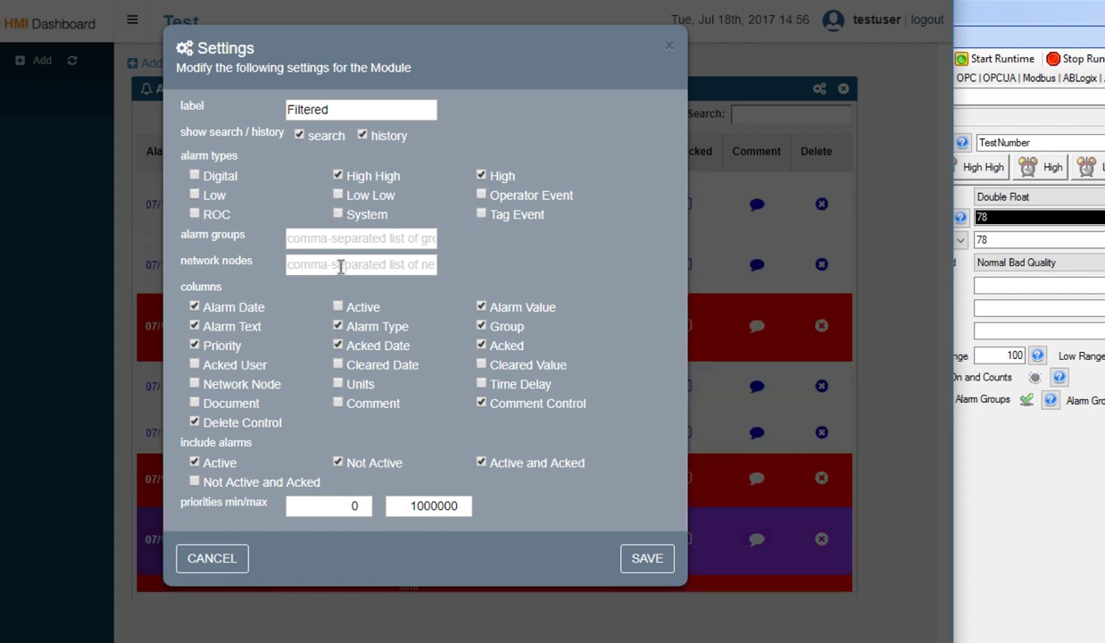
Hide Priority, Delete Control, Comment Control, Acked, Group and Acked Date columns, save, and remove the module.
click(195, 344)
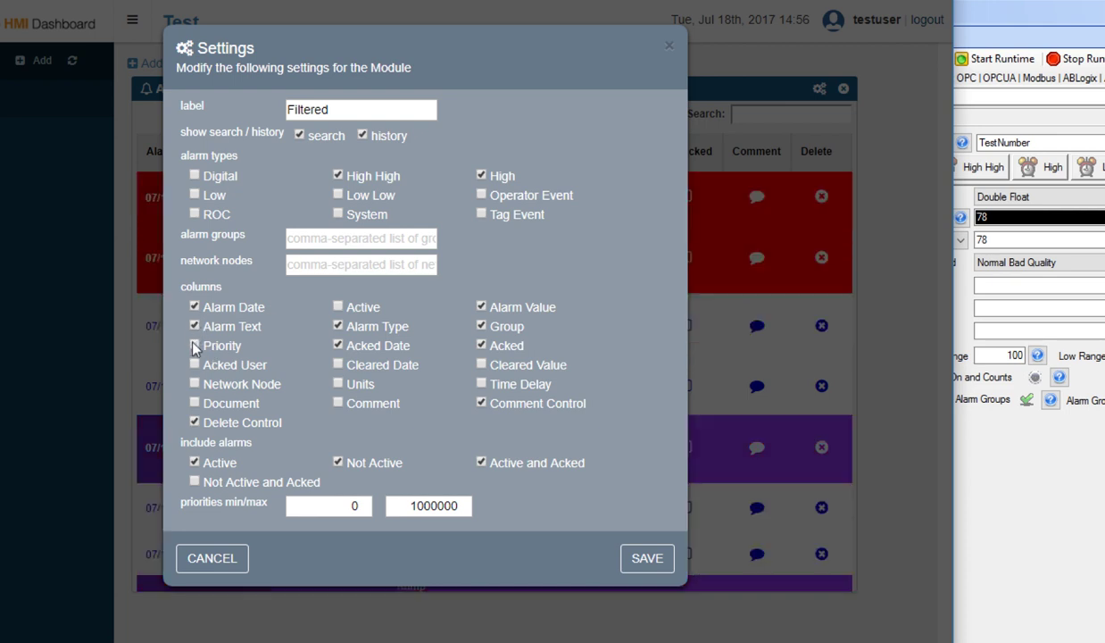
click(194, 423)
click(481, 403)
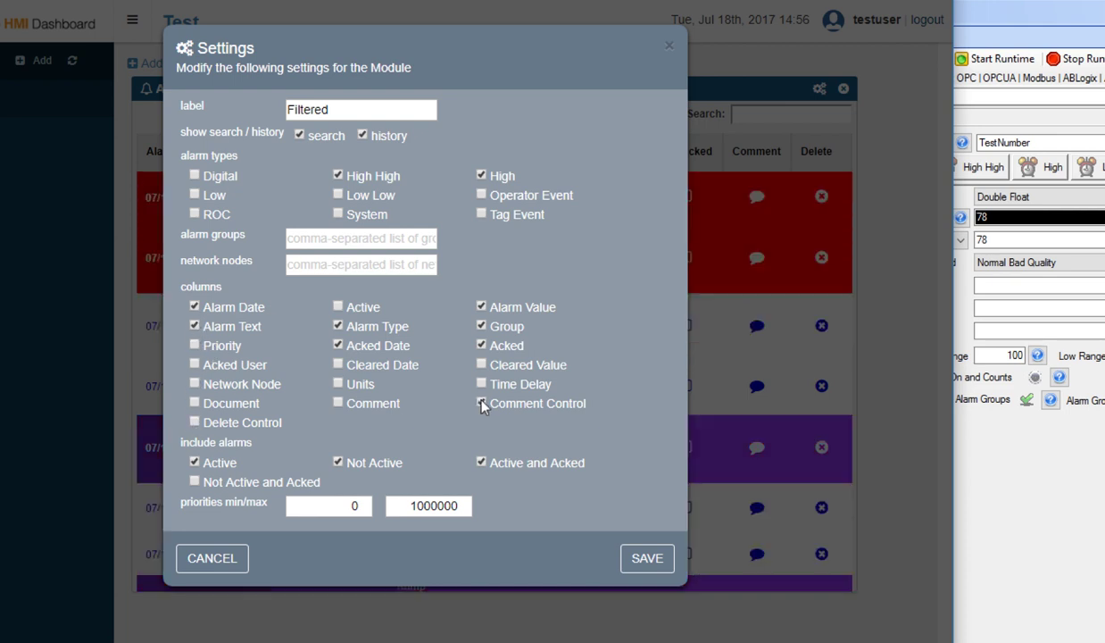
click(481, 346)
click(481, 326)
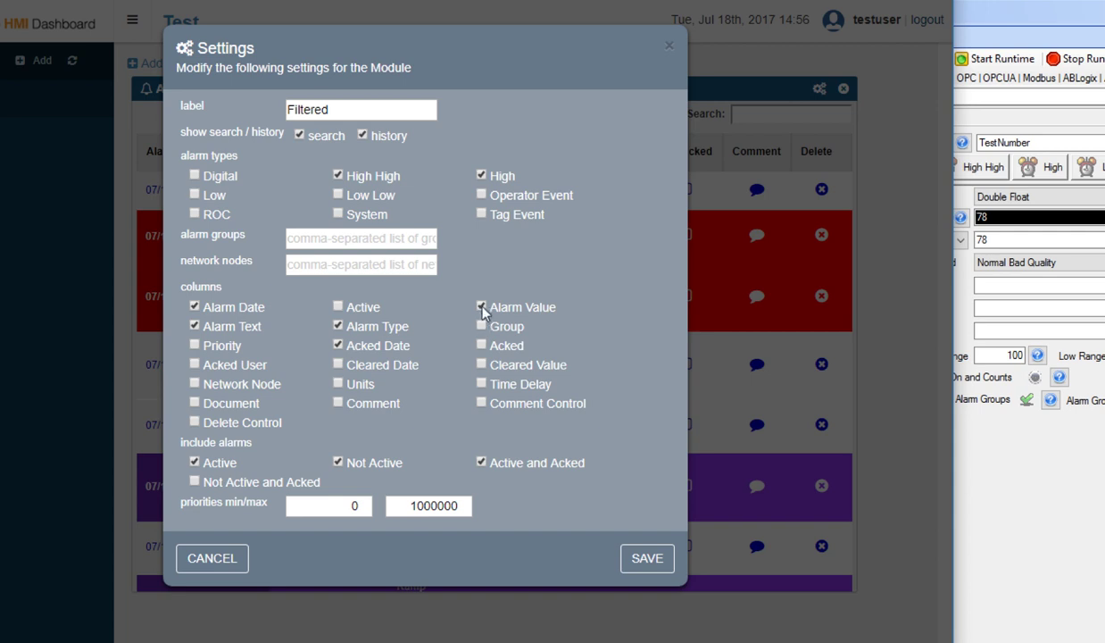
click(337, 326)
click(339, 348)
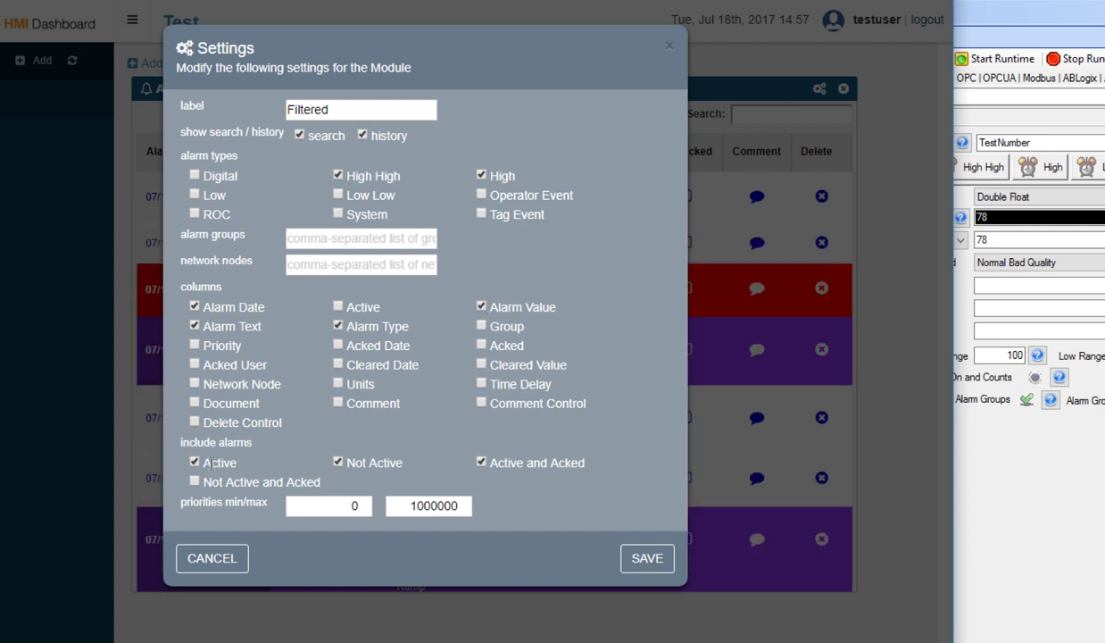
click(643, 562)
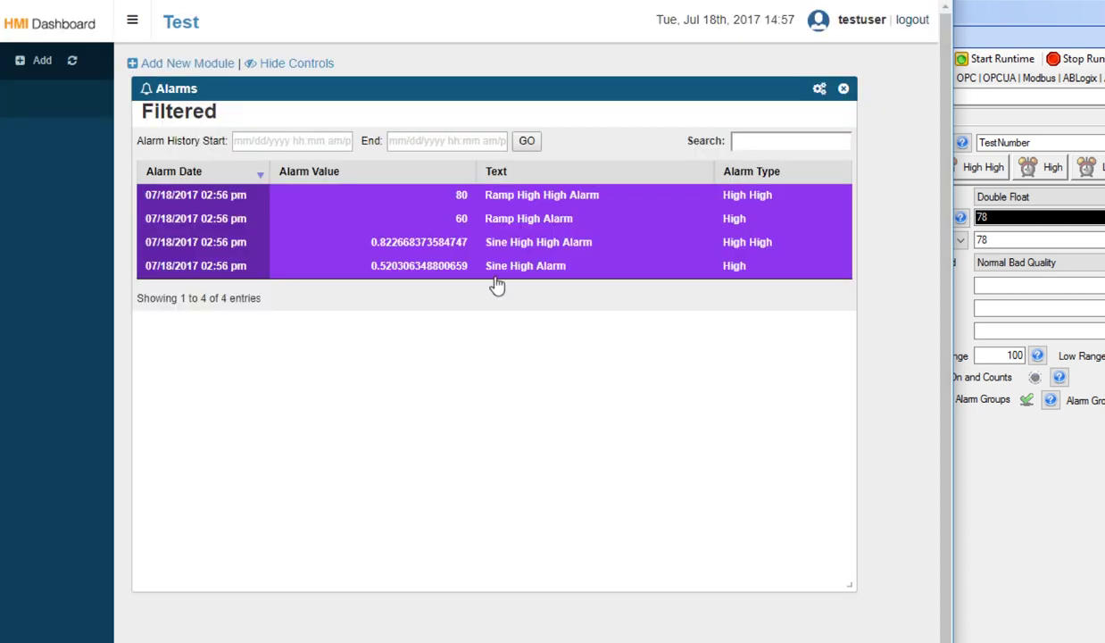
click(513, 255)
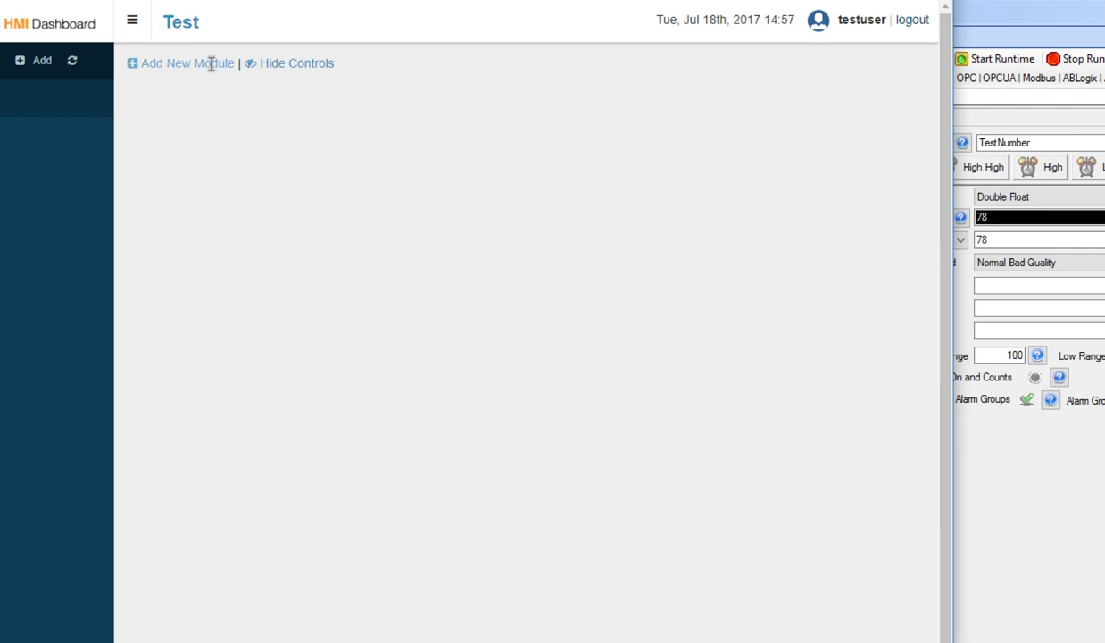
Add an enlarged Trends chart module titled My Test Chart.
click(204, 63)
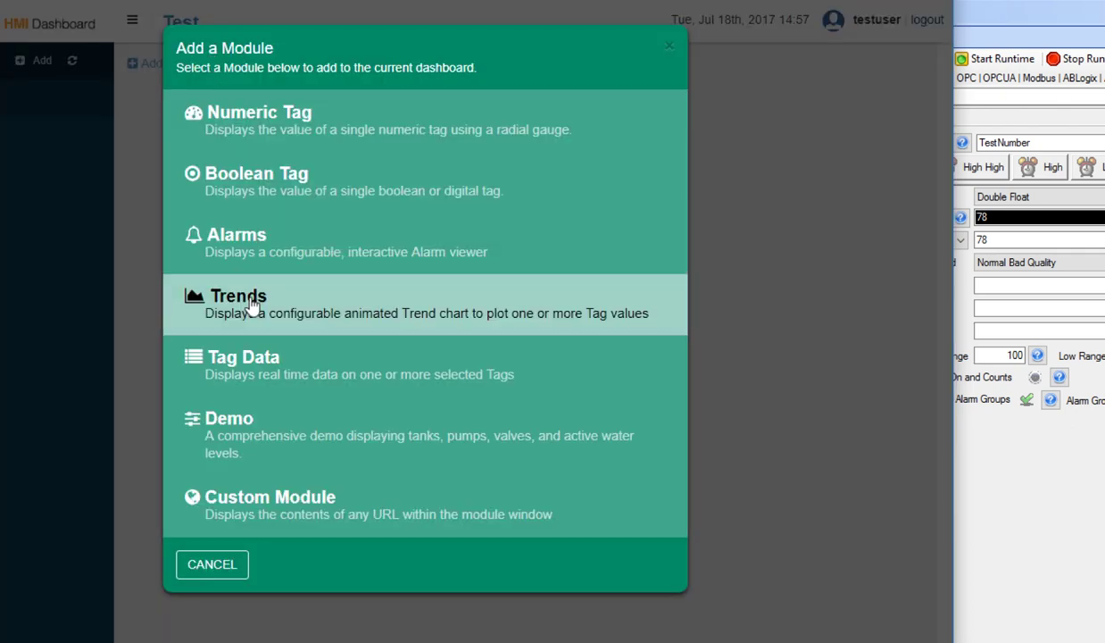
click(252, 305)
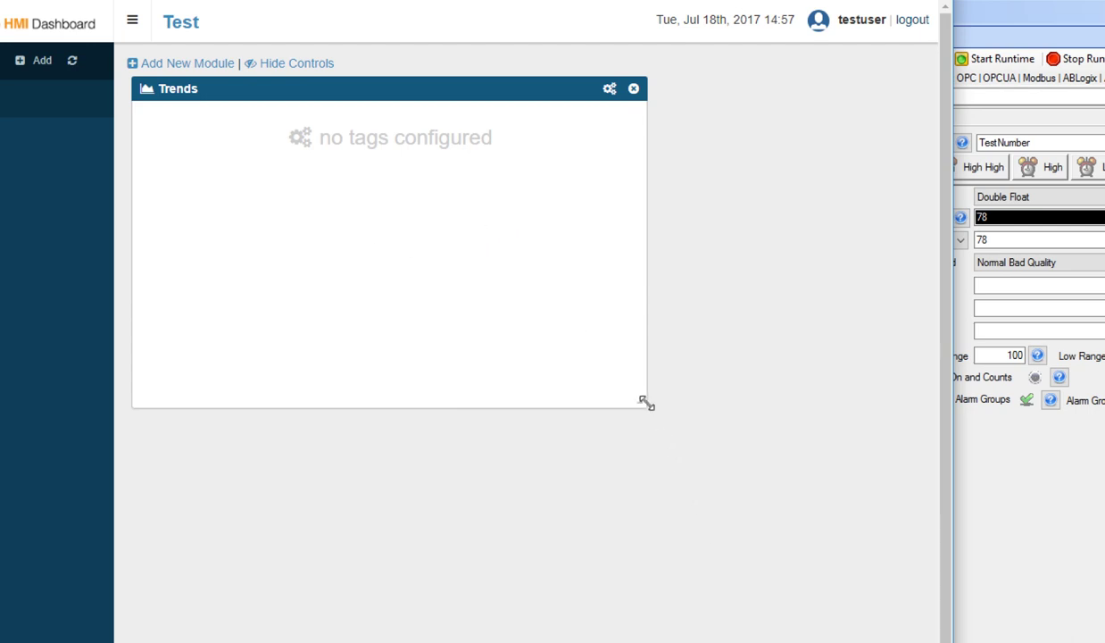
drag(653, 407, 848, 559)
click(820, 90)
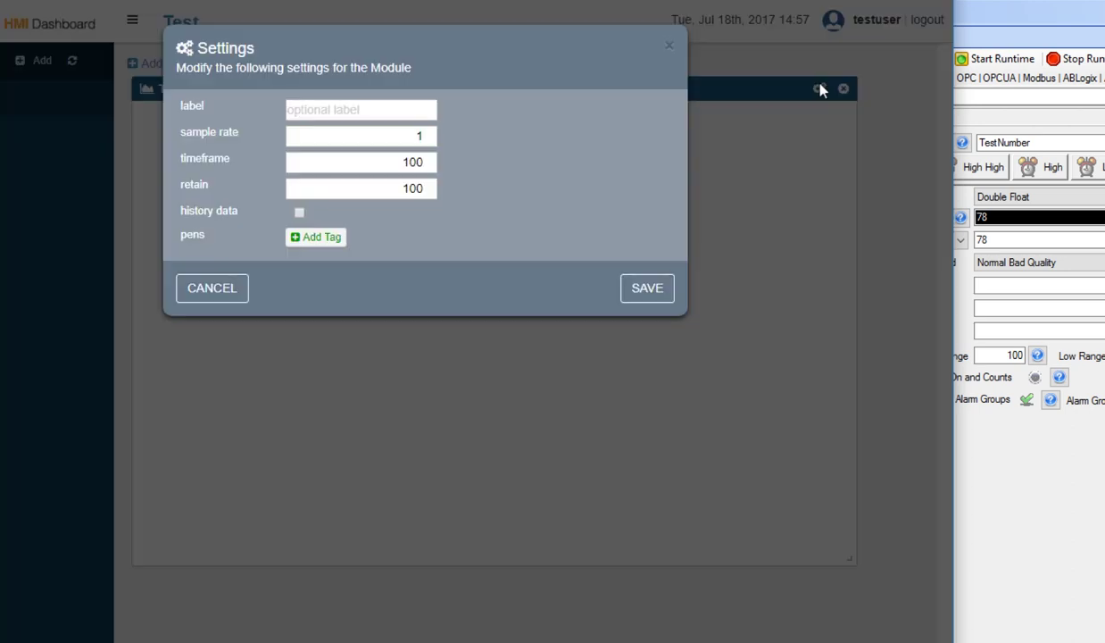
click(320, 112)
text(My Test Chart)
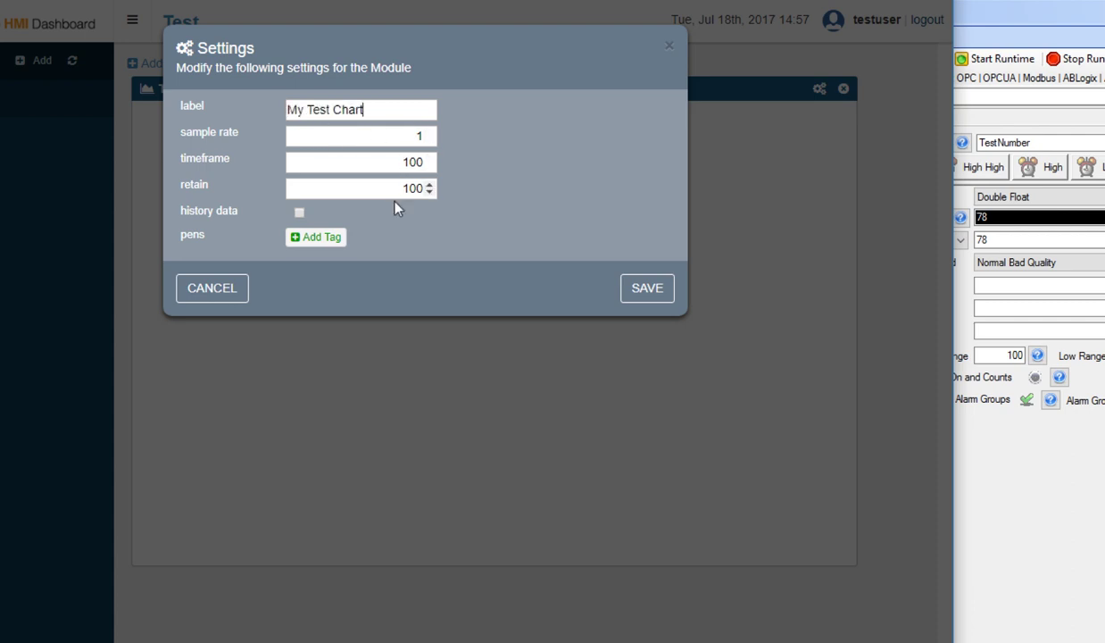
Add a Sine.Value pen labelled Sine with y-axis -1 to 1, then a second pen.
click(334, 242)
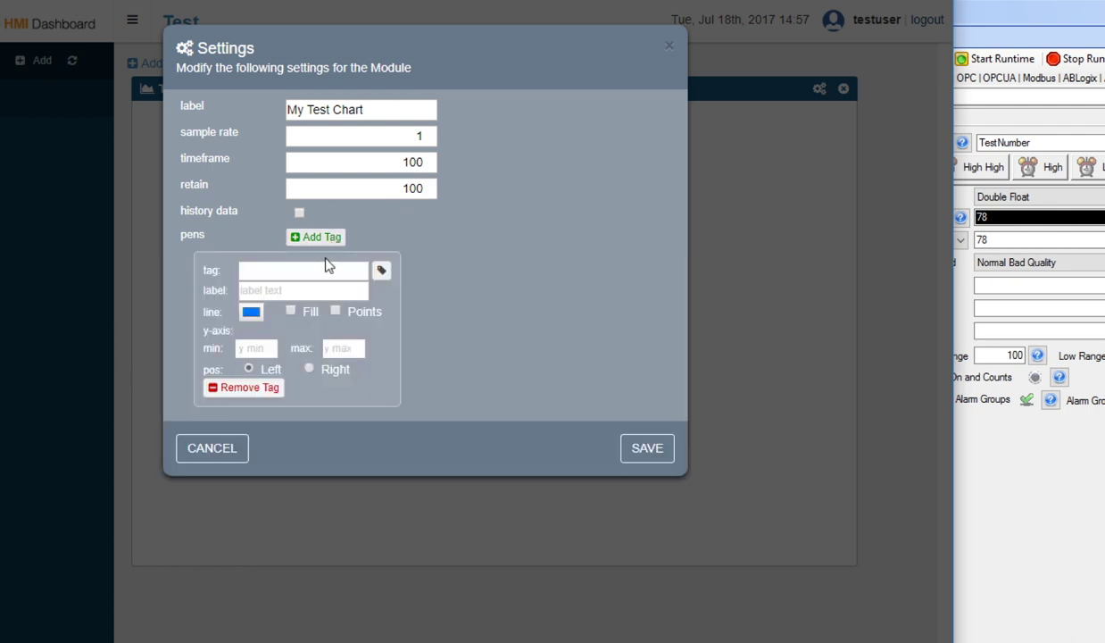
click(382, 270)
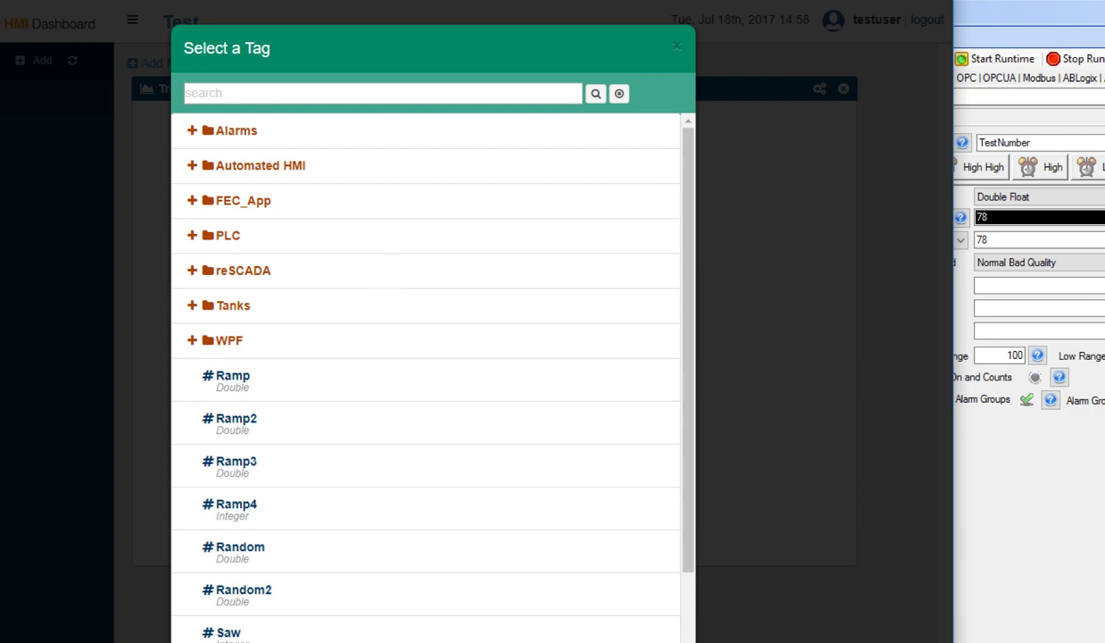
click(229, 639)
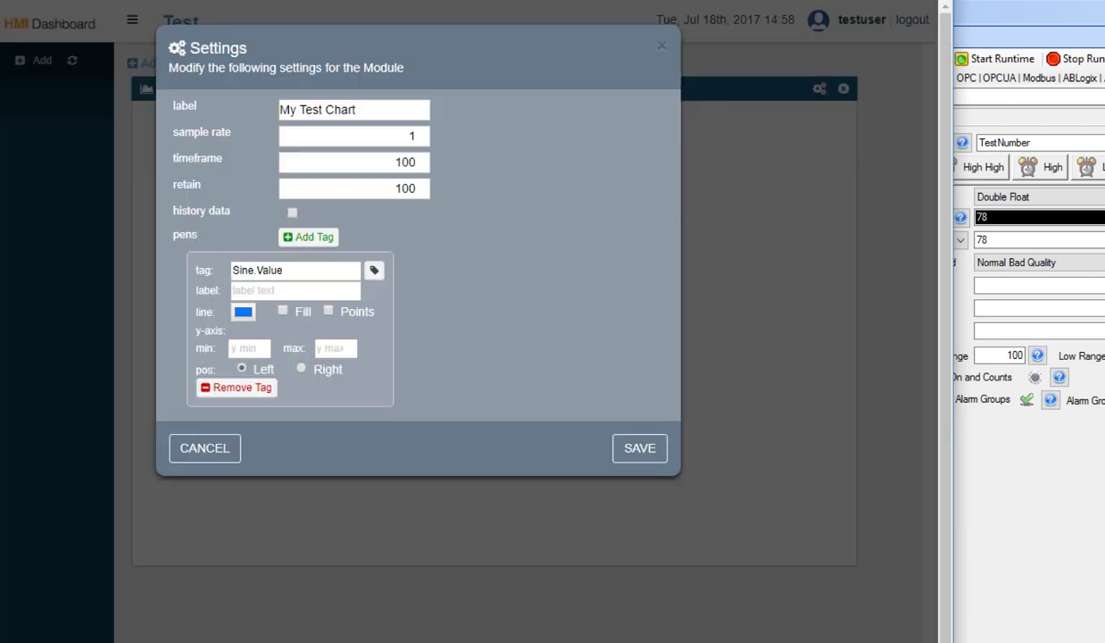
click(251, 290)
text(Sine)
click(254, 348)
text(-1)
key(Tab)
text(1)
click(308, 237)
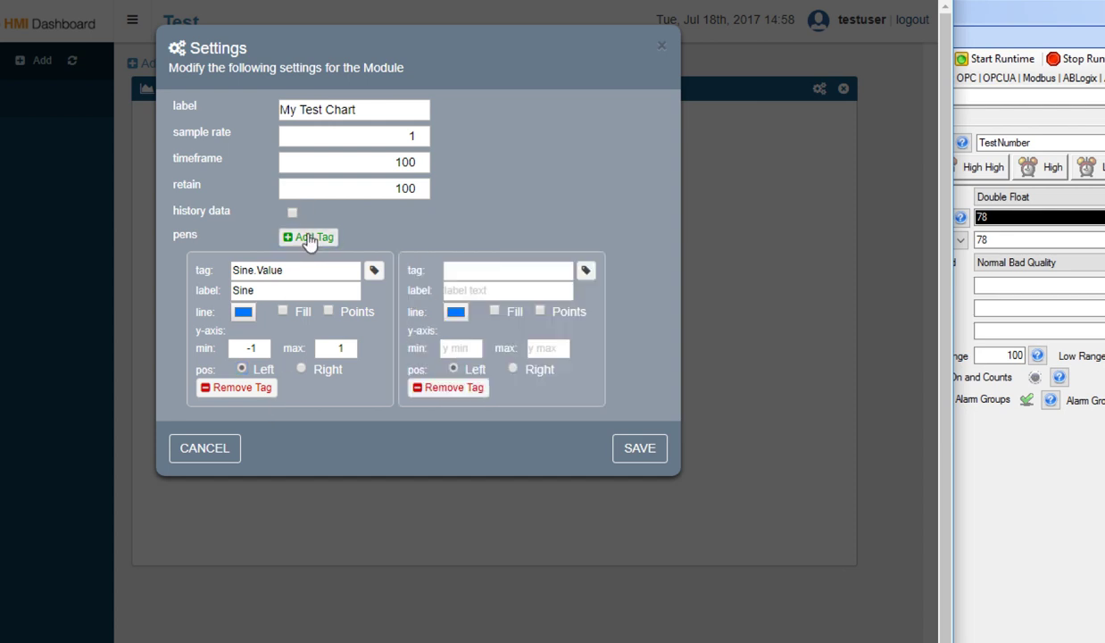
Make the second pen Random.Value, labelled Random, orange and filled with points, 0–100 on the right axis.
click(586, 272)
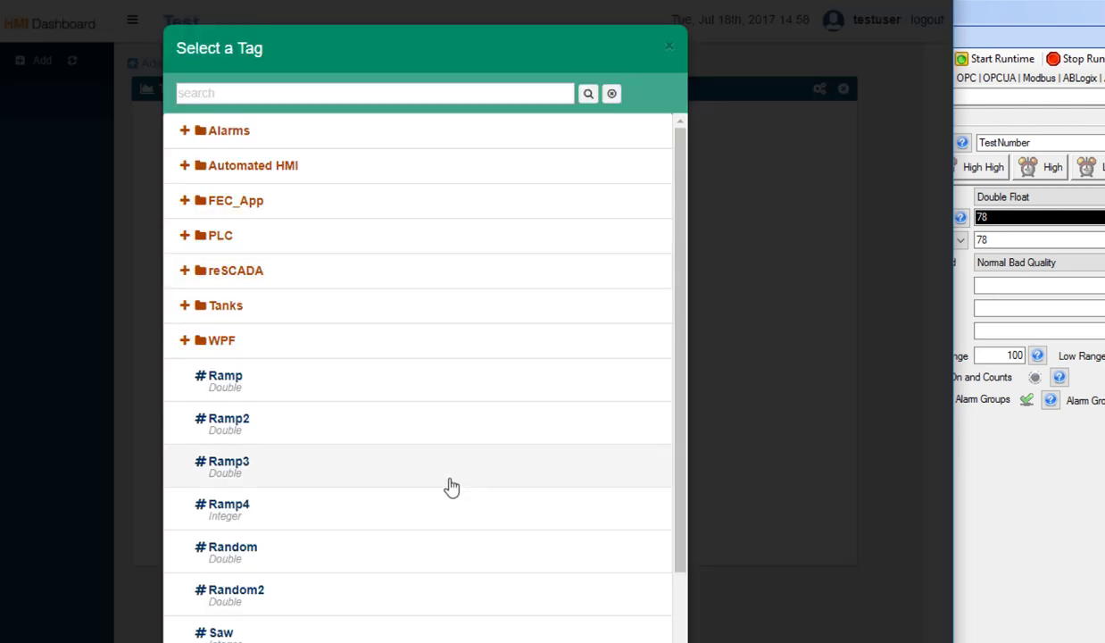
click(398, 540)
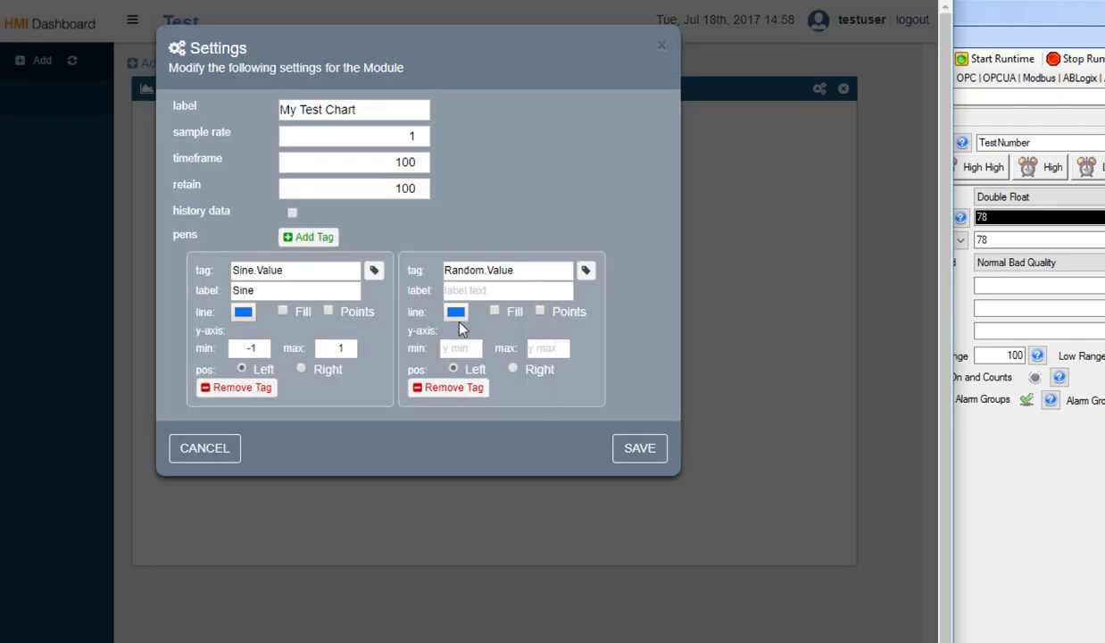
click(462, 289)
text(Random)
click(495, 311)
click(456, 311)
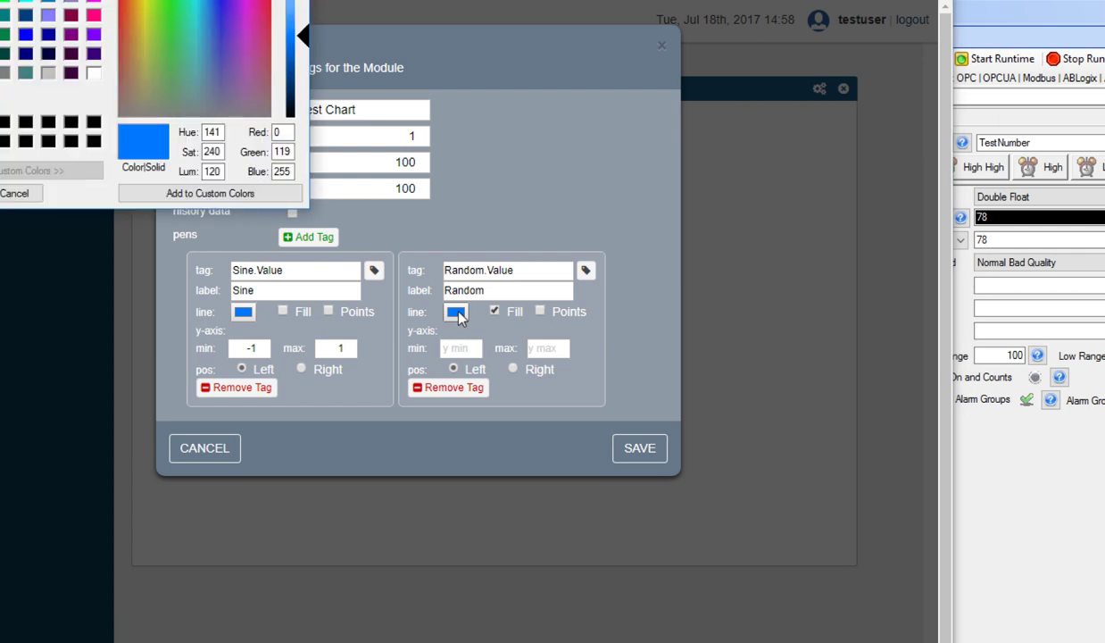
key(Return)
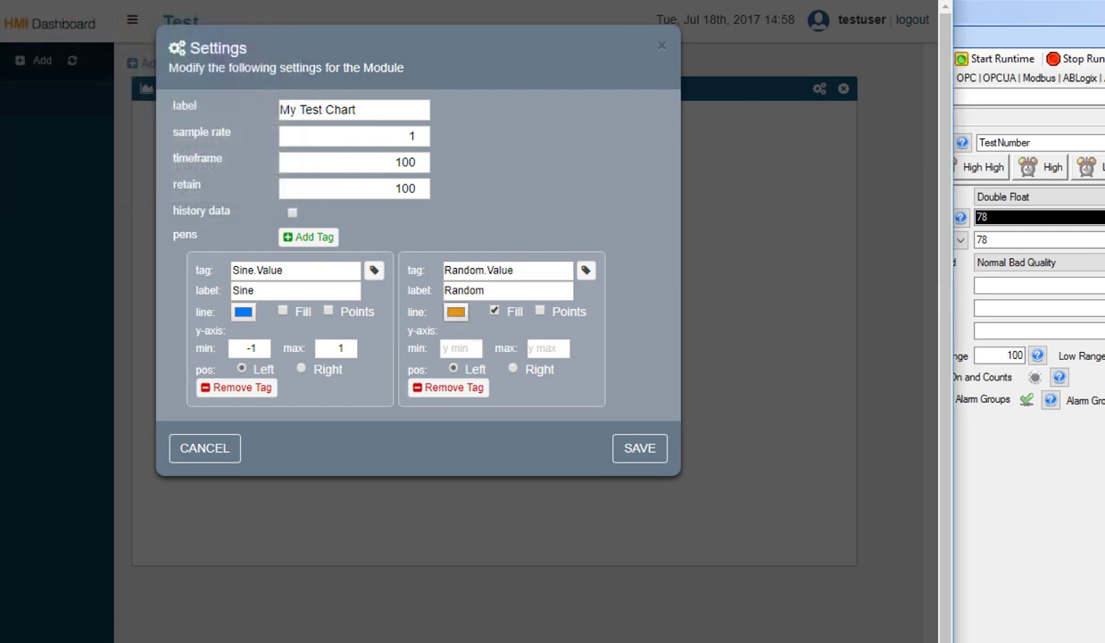
click(540, 311)
click(465, 348)
key(Tab)
text(100)
click(465, 348)
text(0)
click(513, 368)
Add a green Ramp.Value pen labelled Ramp with points, 0–100 on the right axis.
click(311, 236)
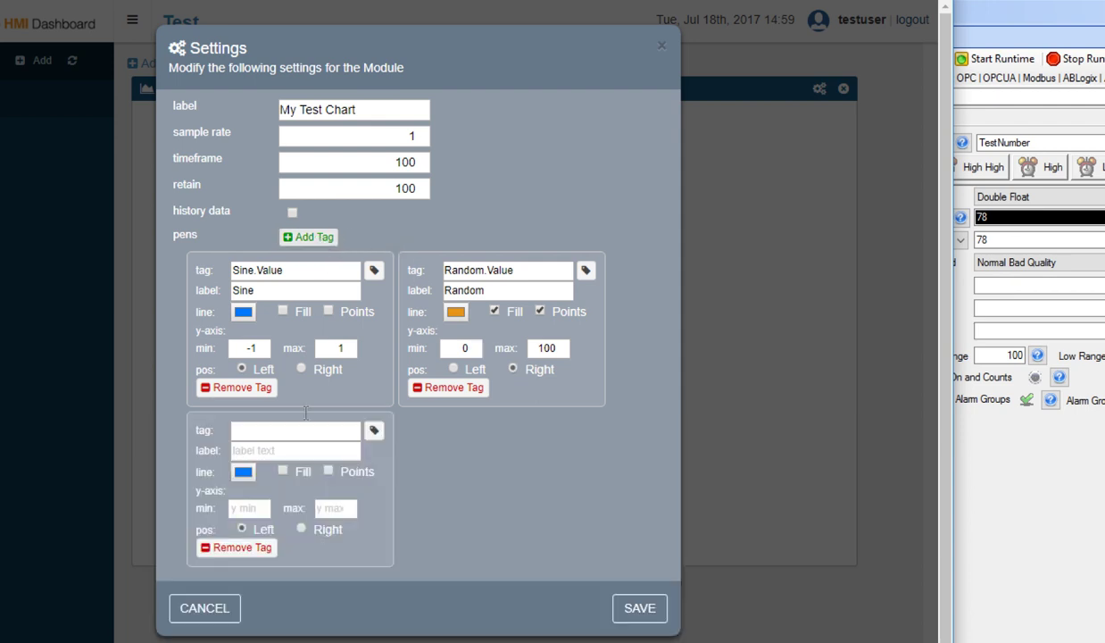
click(374, 433)
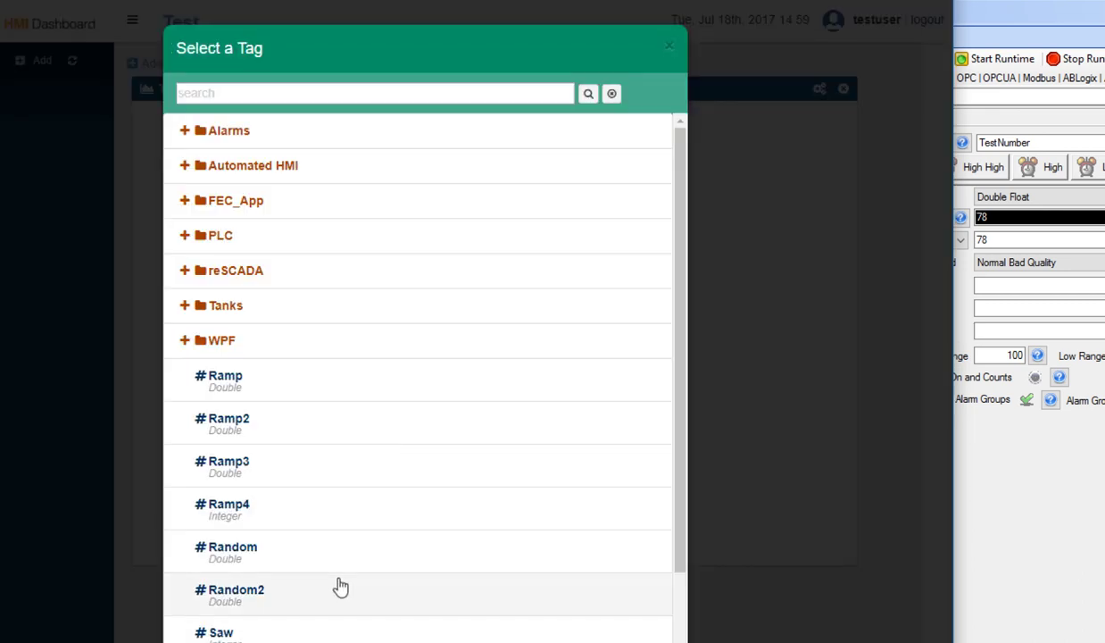
click(278, 390)
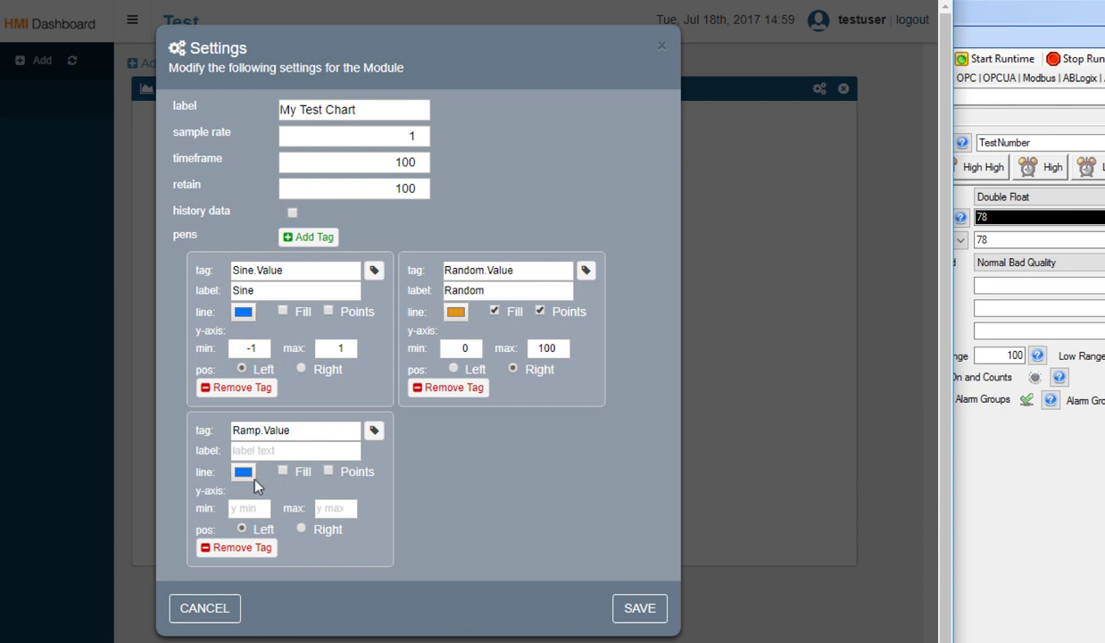
click(243, 472)
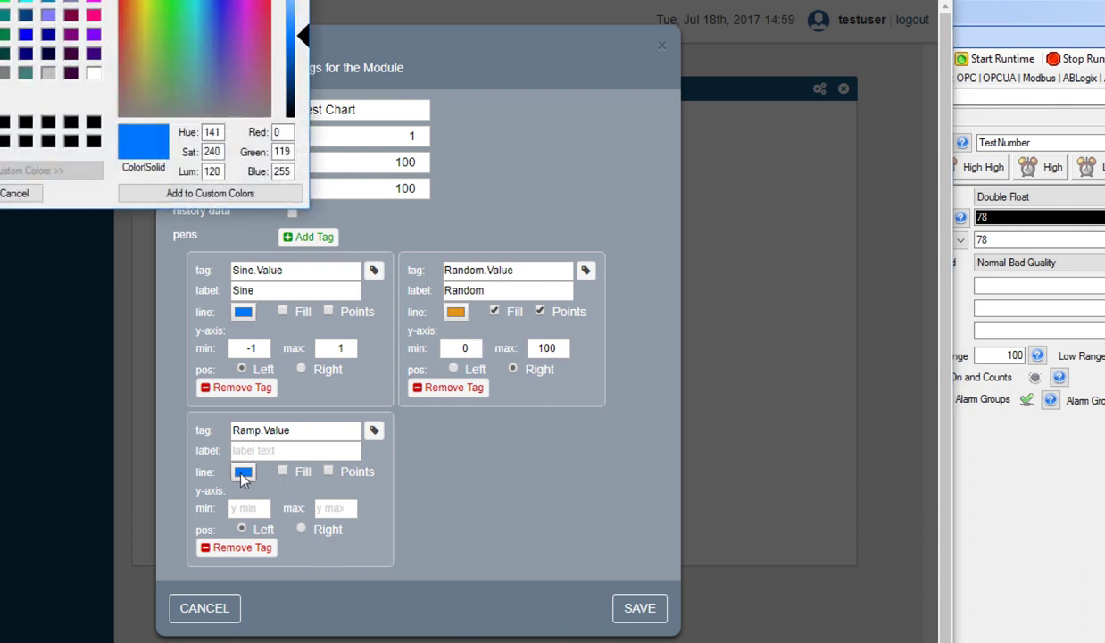
click(175, 2)
drag(175, 2, 169, 42)
click(22, 191)
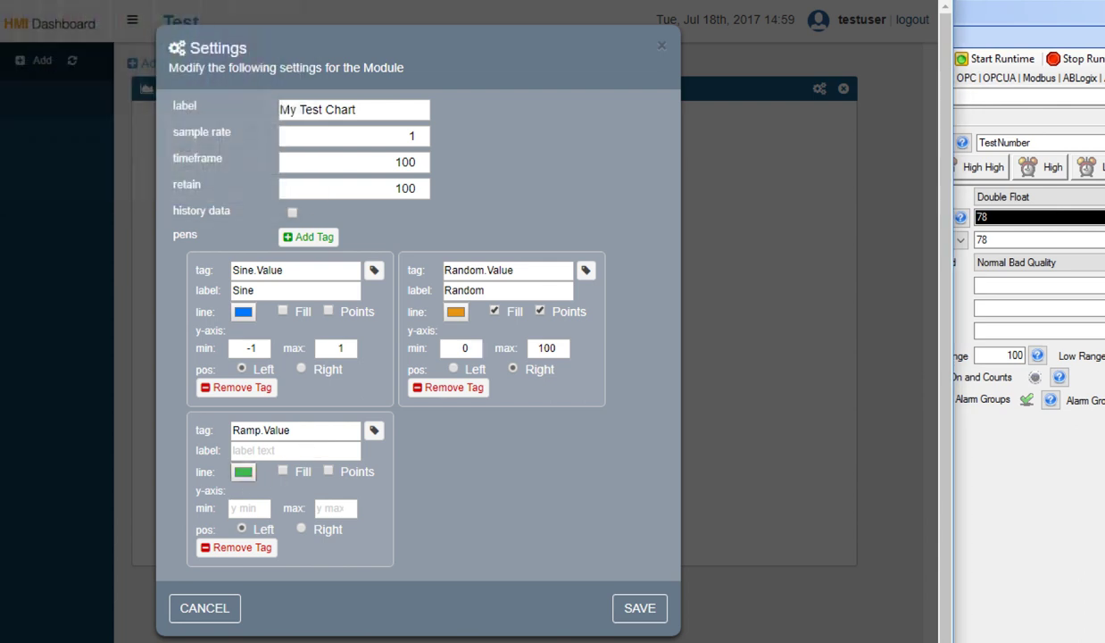
text(Ramp)
click(329, 473)
click(248, 508)
text(0)
key(Tab)
text(100)
click(301, 528)
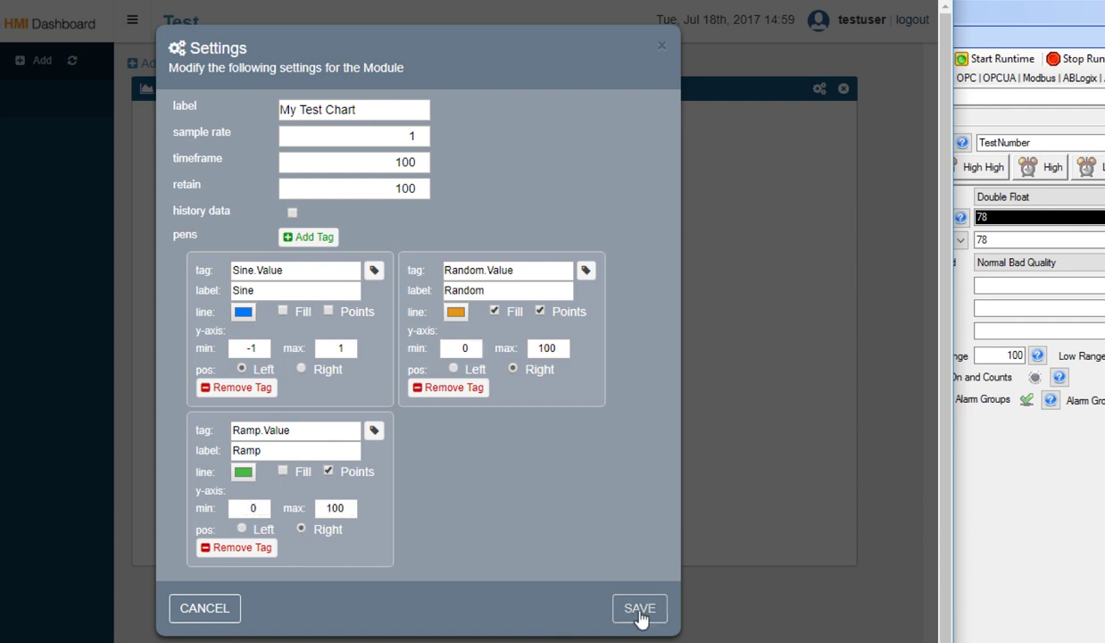
Save the three-pen chart, then enable history data and save again.
click(639, 611)
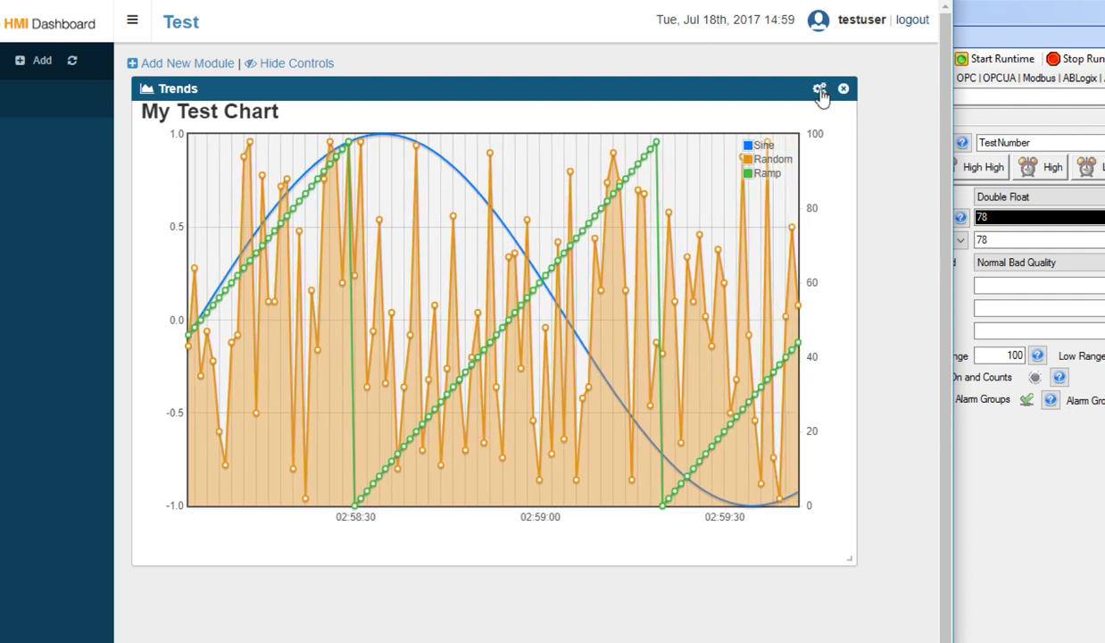
click(819, 89)
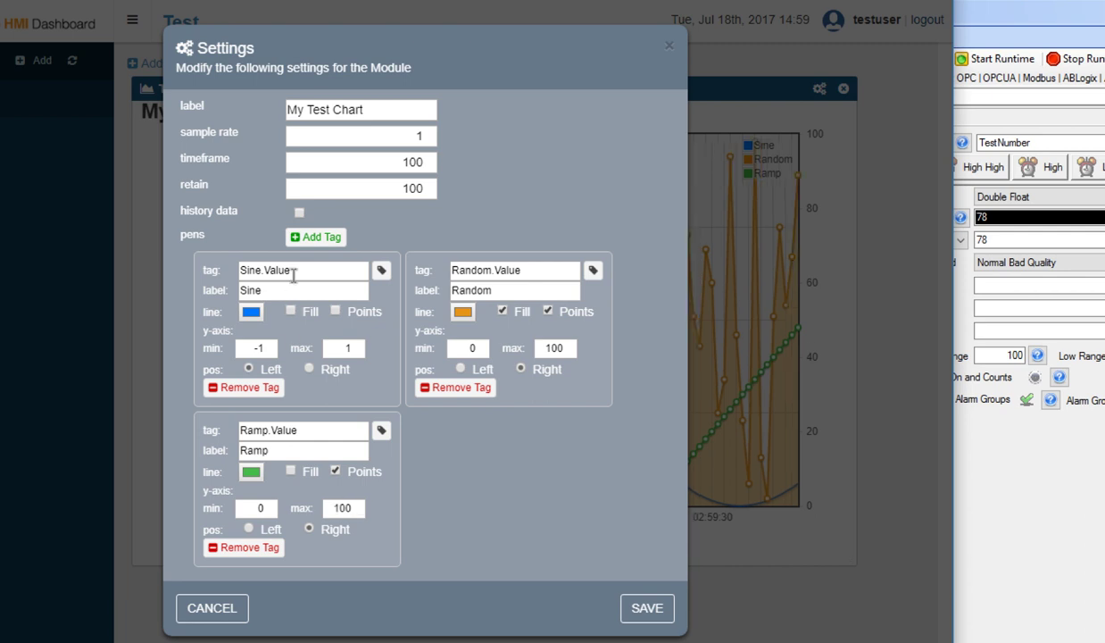
click(299, 212)
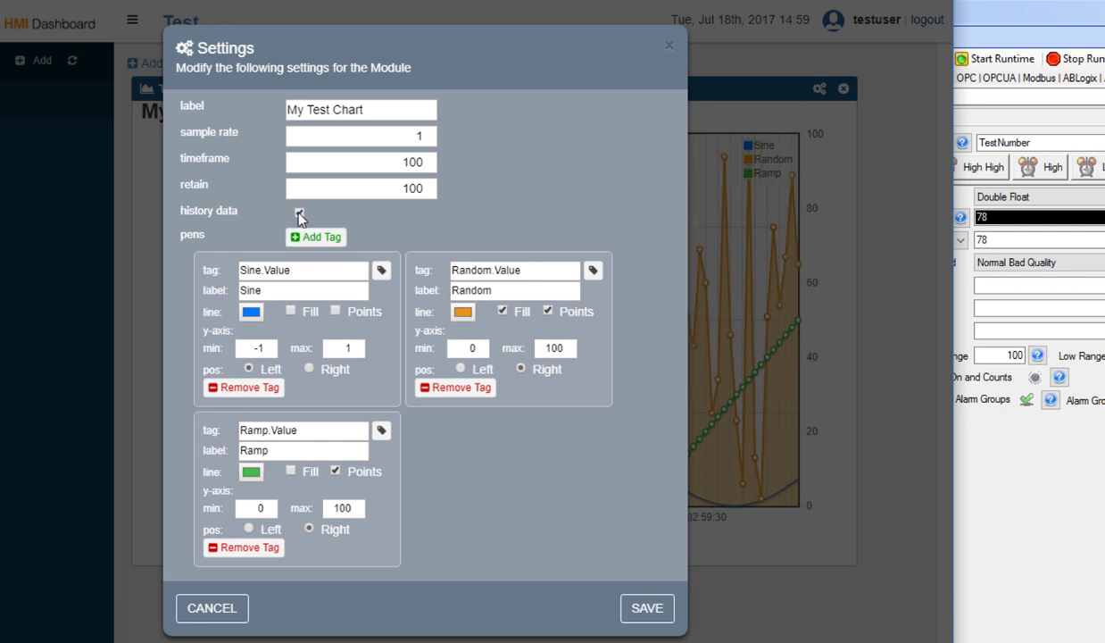
click(648, 611)
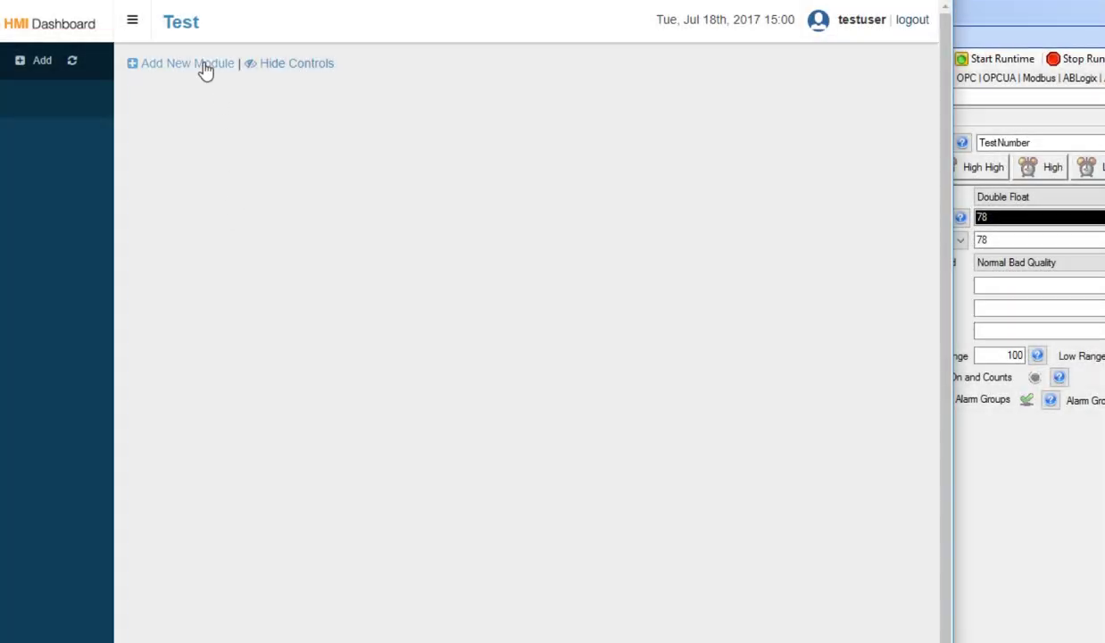
click(204, 65)
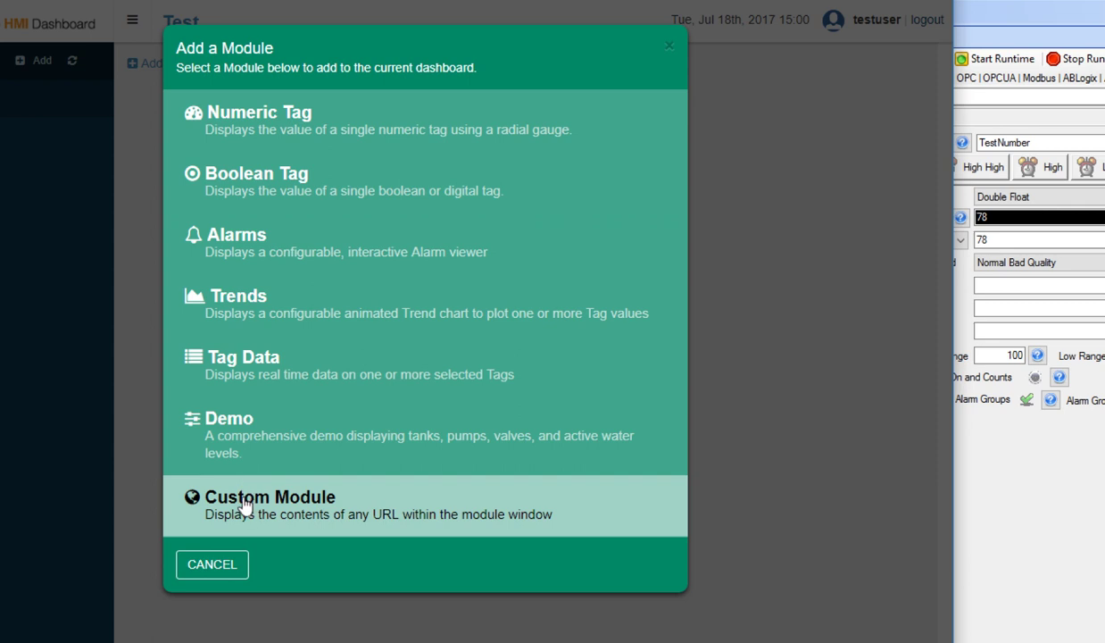
click(247, 506)
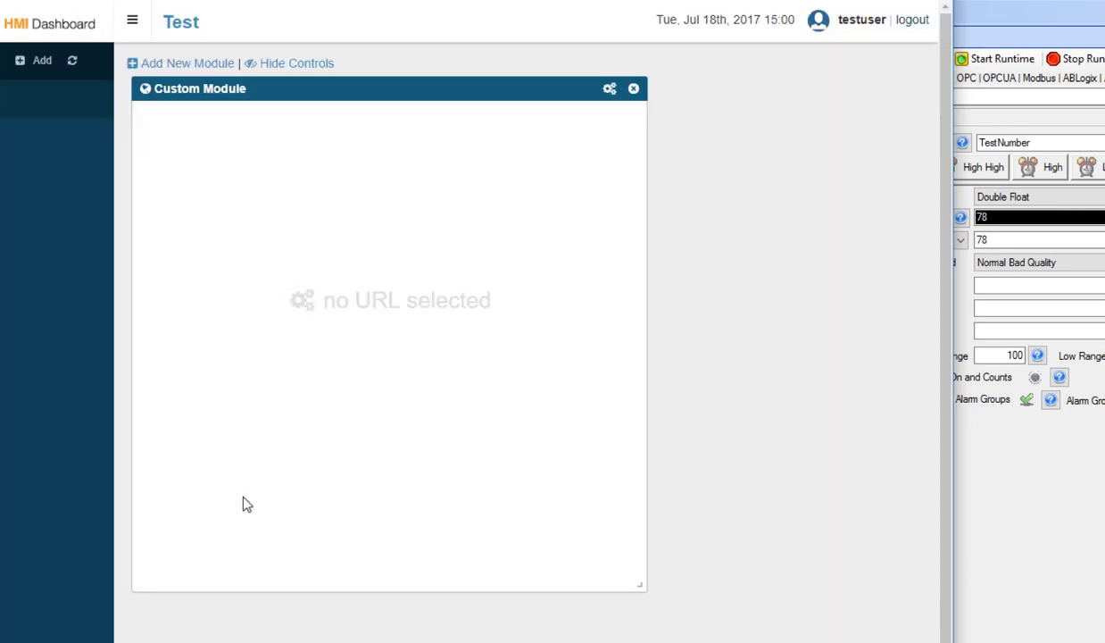
click(610, 91)
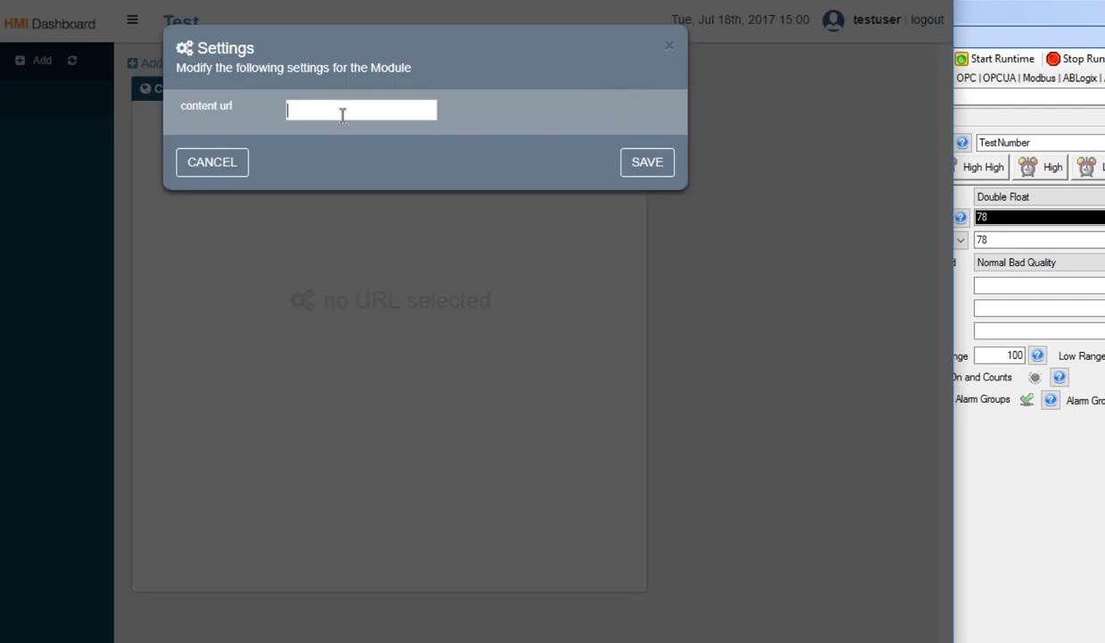
text(http://)
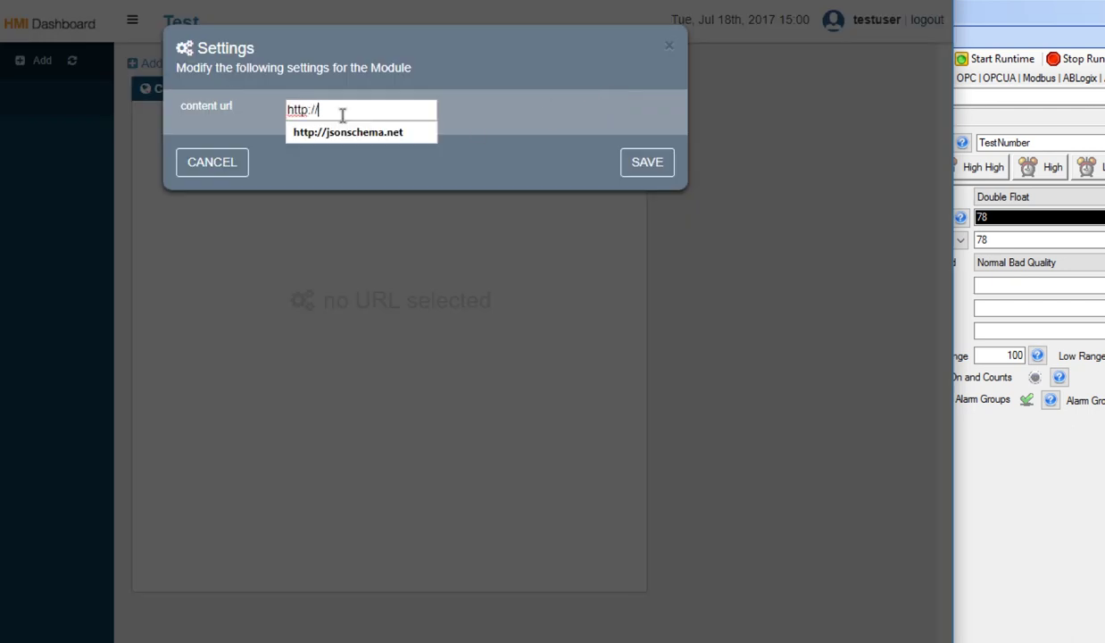
text(opcweb)
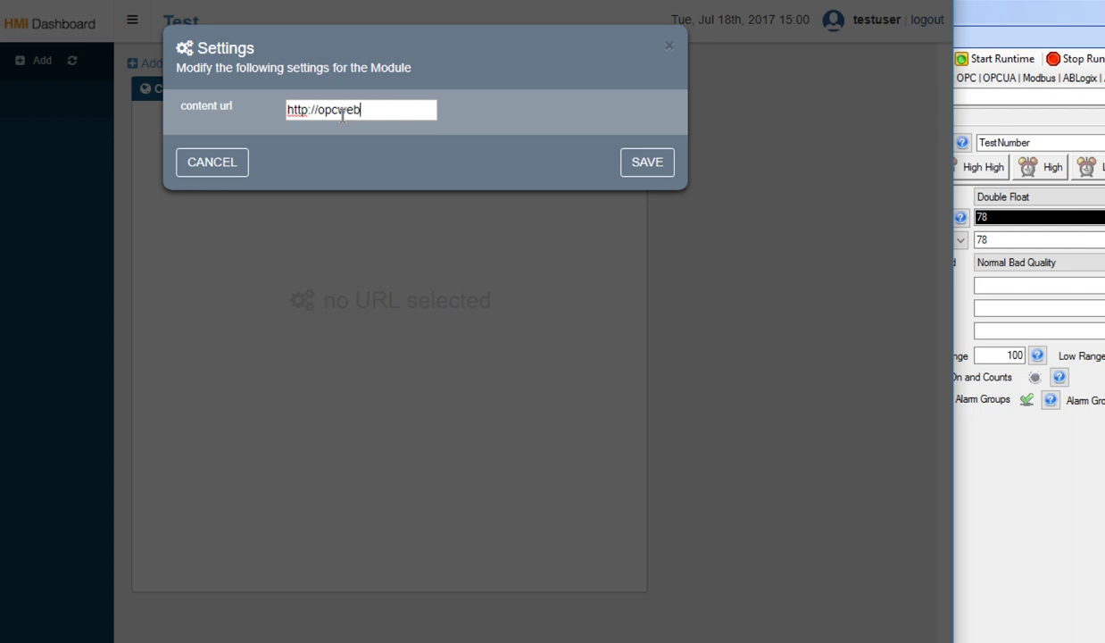
text(.com)
click(635, 164)
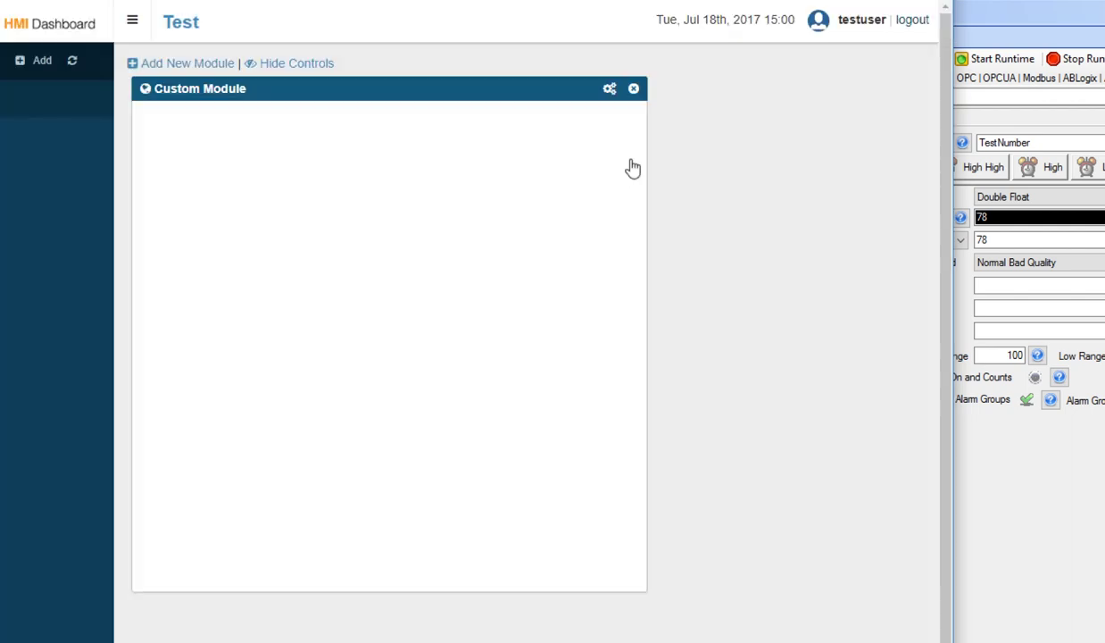
Enlarge the custom module and switch off the main valve and Tank 1's pump.
scroll(514, 227, down, 3)
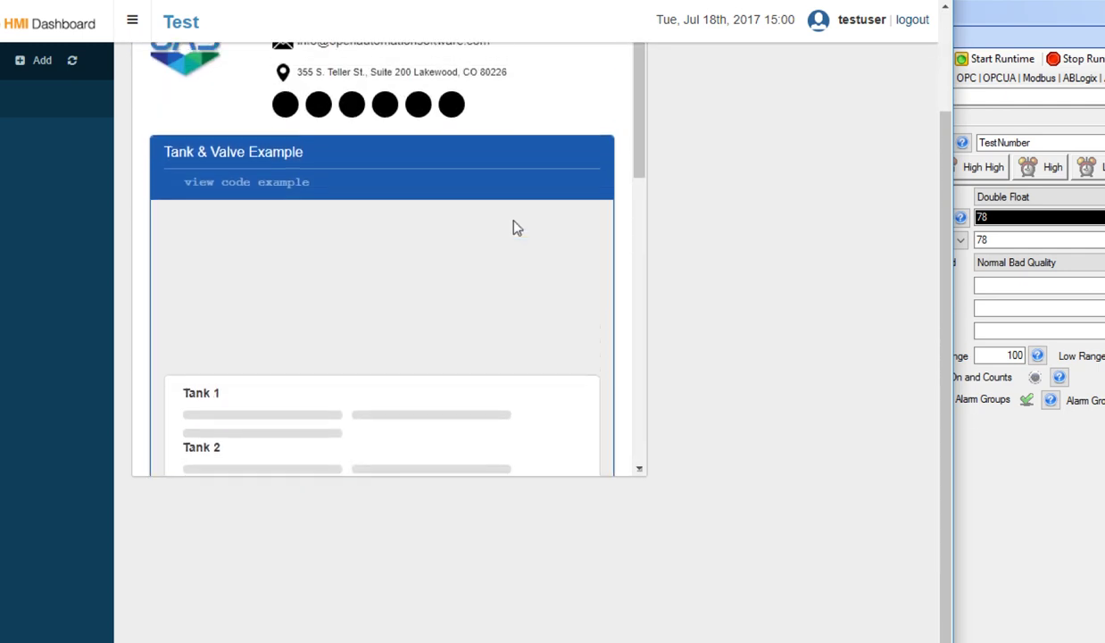
scroll(527, 295, down, 3)
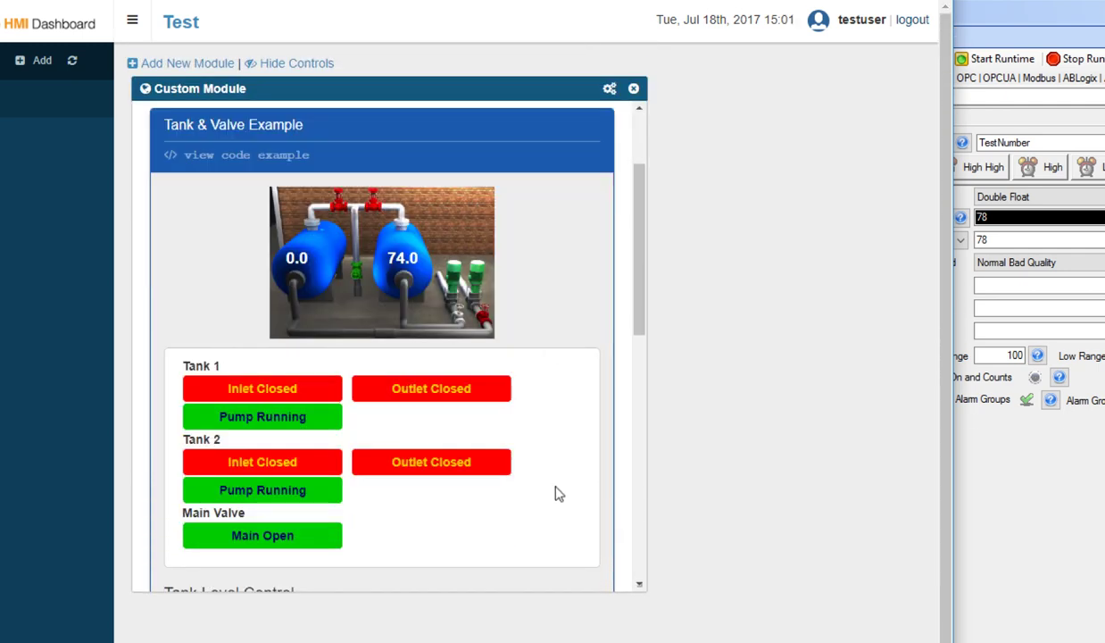
scroll(555, 493, down, 7)
scroll(555, 494, up, 9)
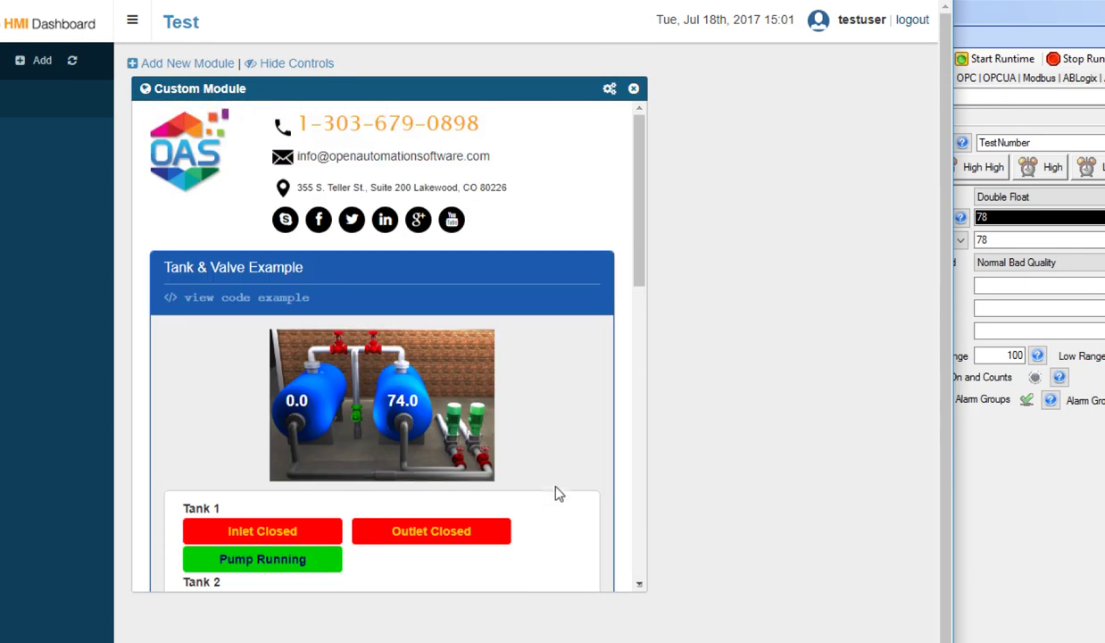
drag(641, 588, 875, 639)
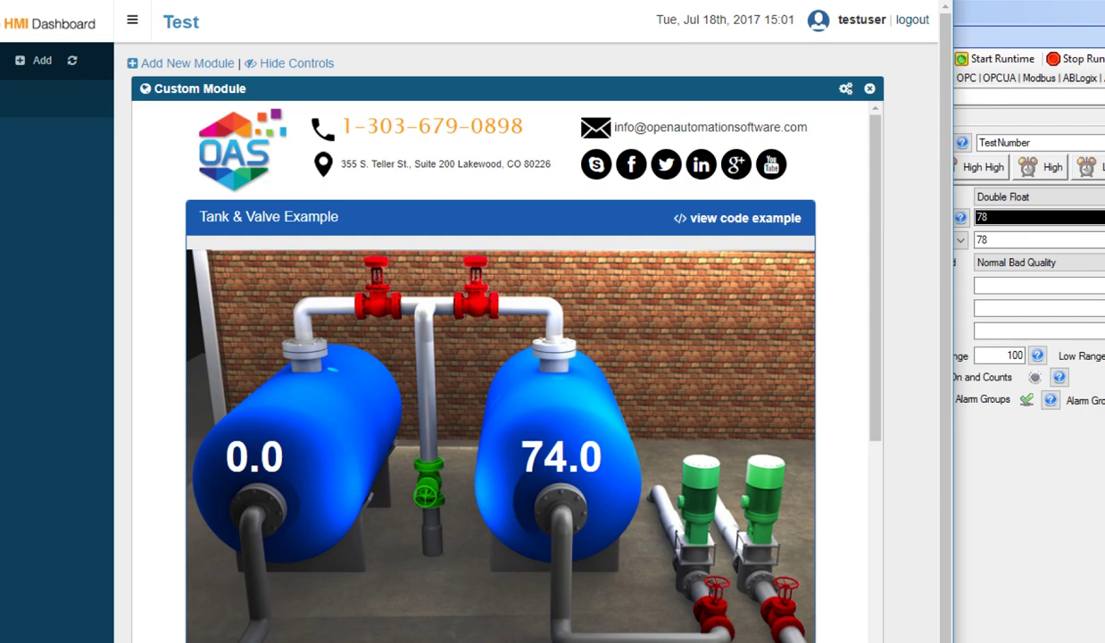
scroll(460, 487, down, 6)
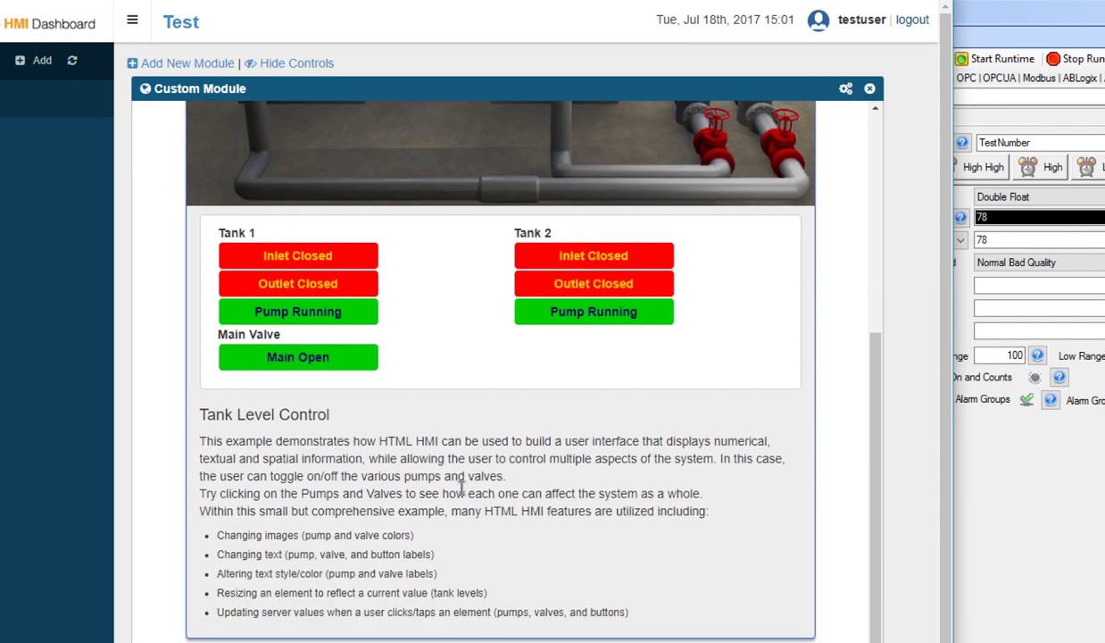
click(296, 339)
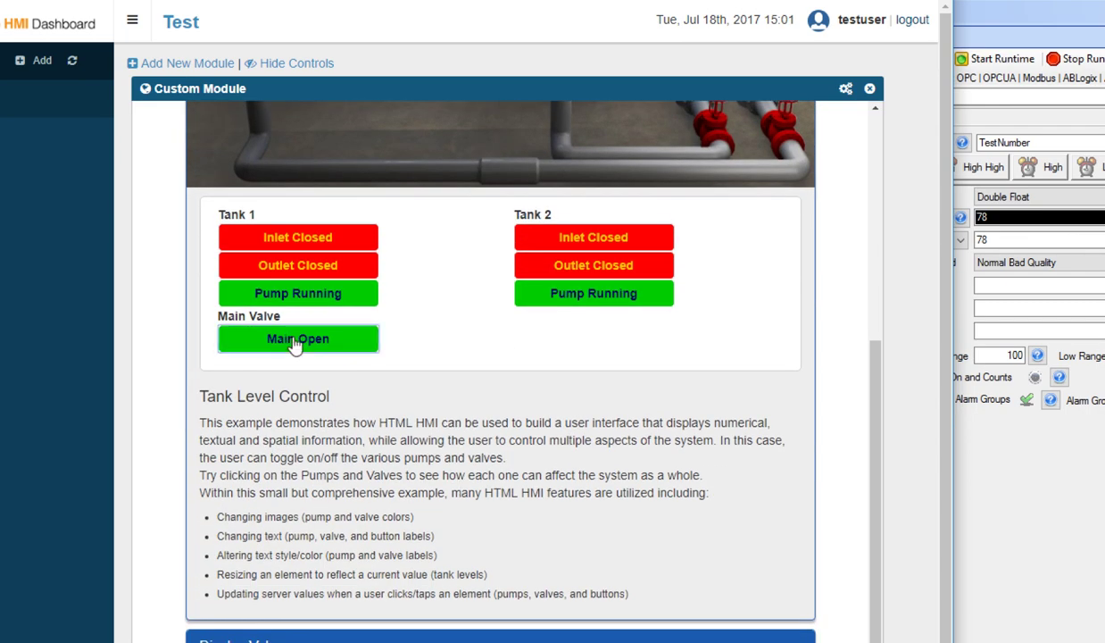
click(311, 295)
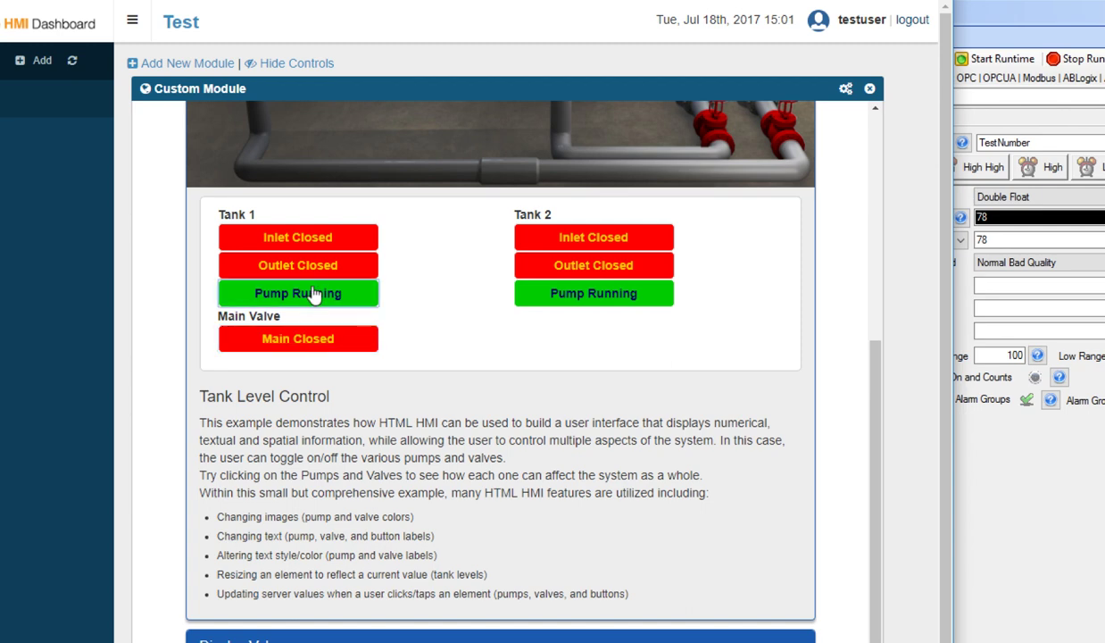
scroll(436, 288, up, 6)
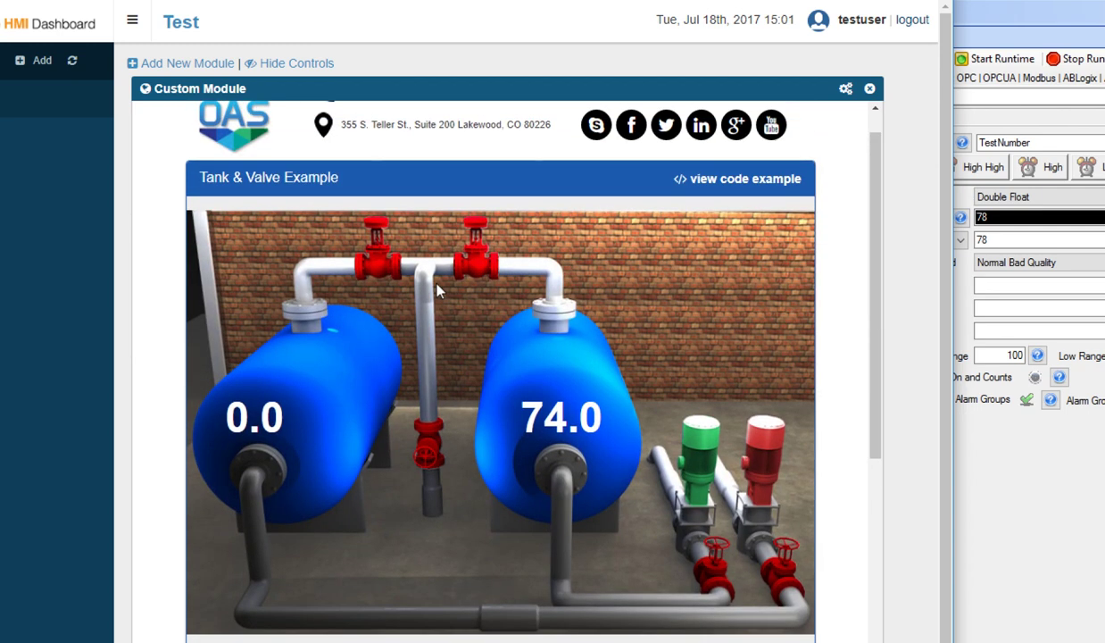
scroll(437, 288, up, 1)
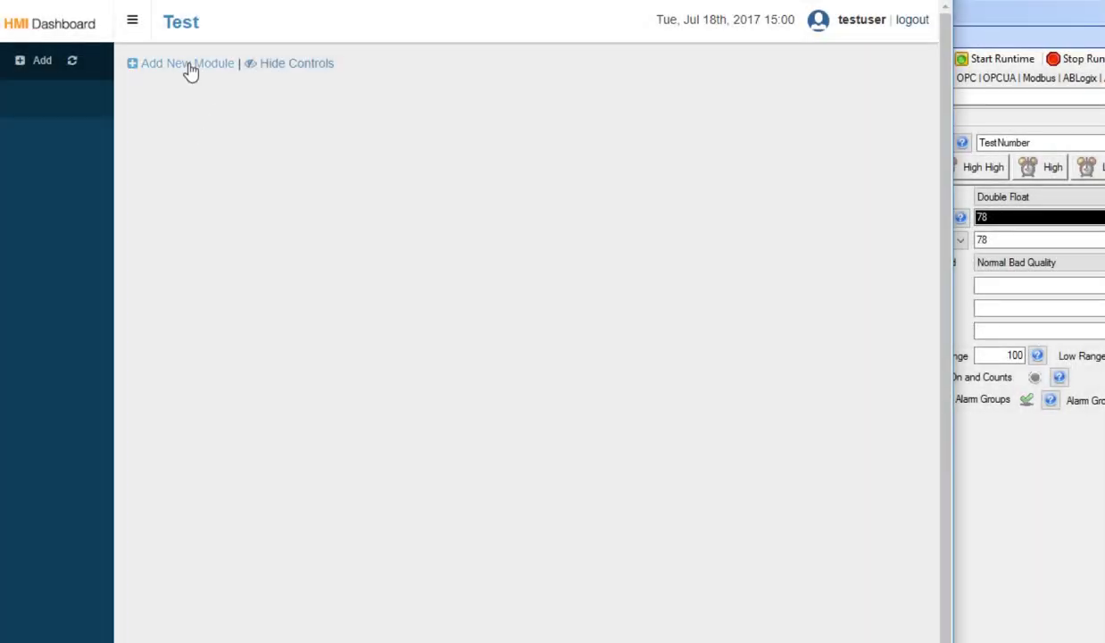
Add and enlarge the Demo module, start both pumps, and open the lower-right valve.
click(189, 63)
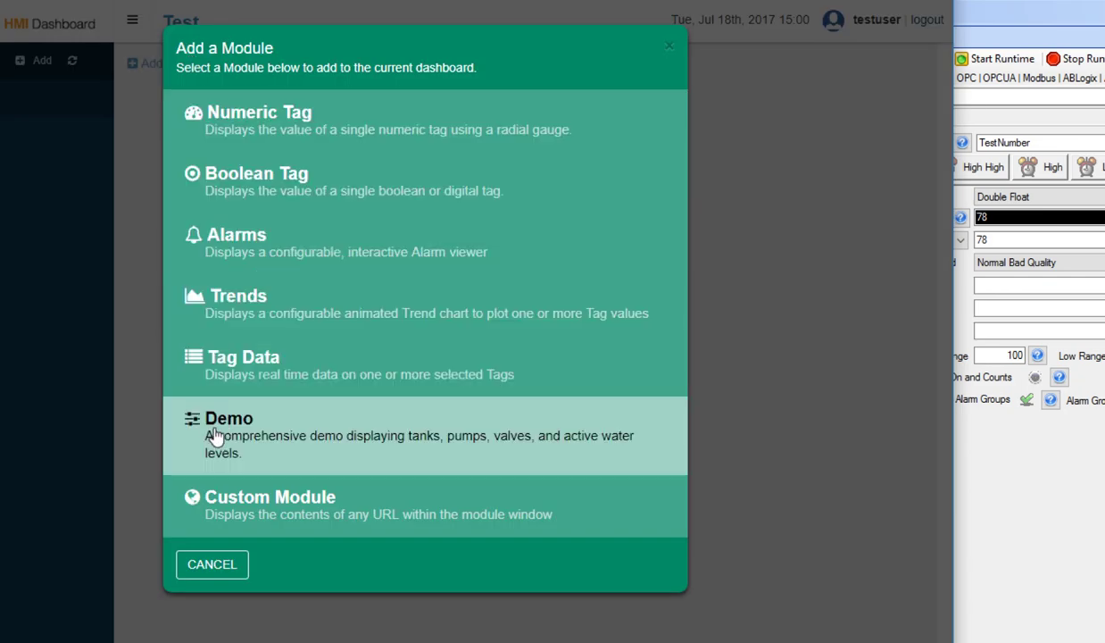
click(215, 433)
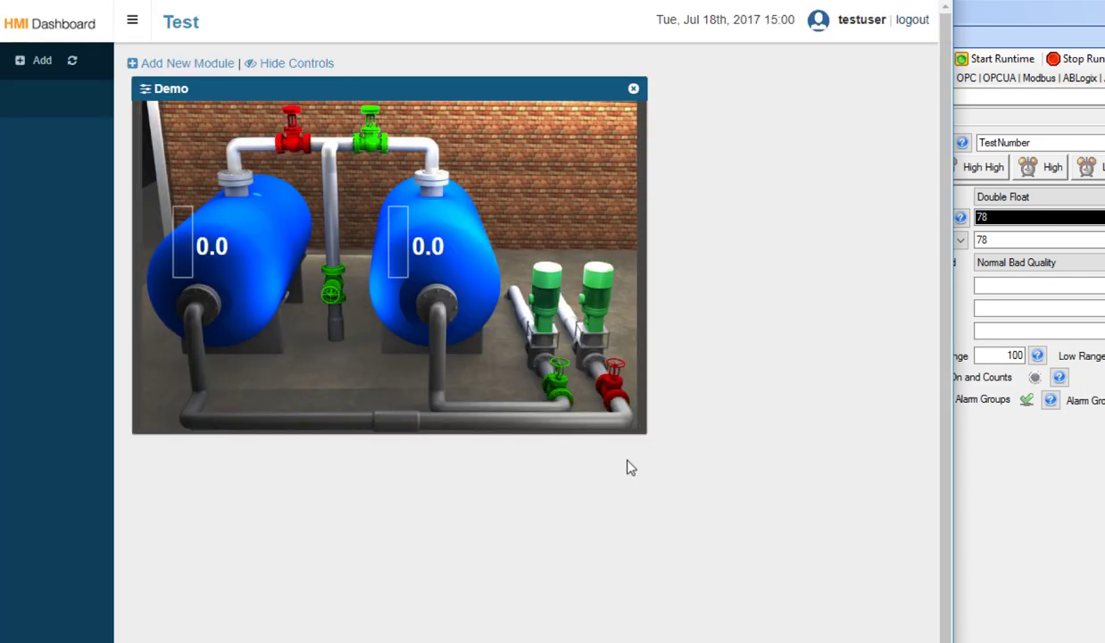
drag(649, 437, 855, 615)
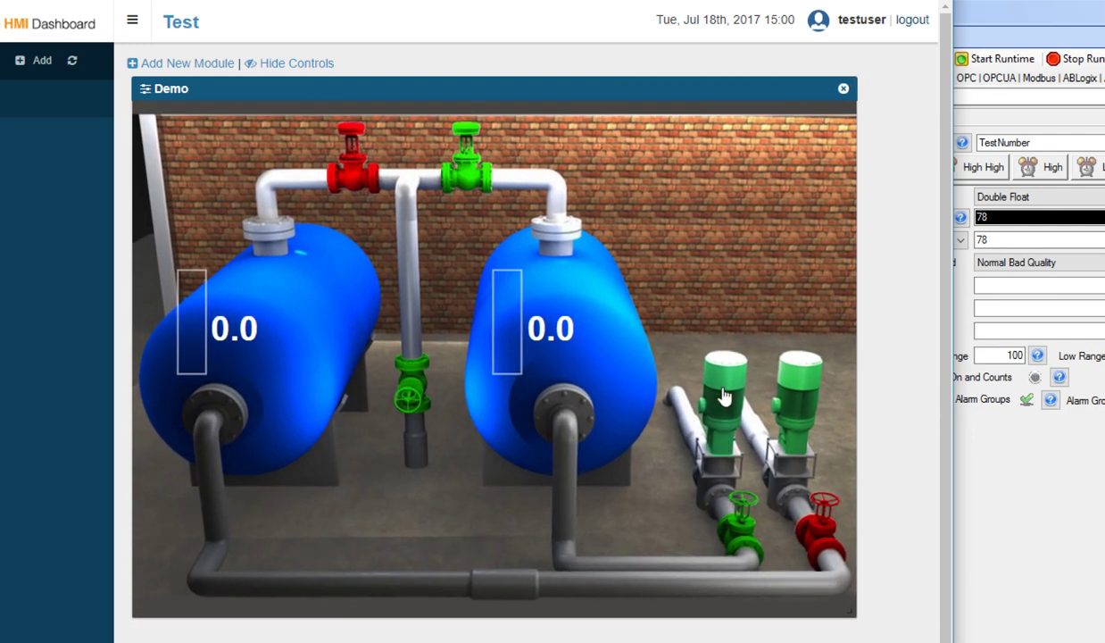
click(724, 396)
click(792, 399)
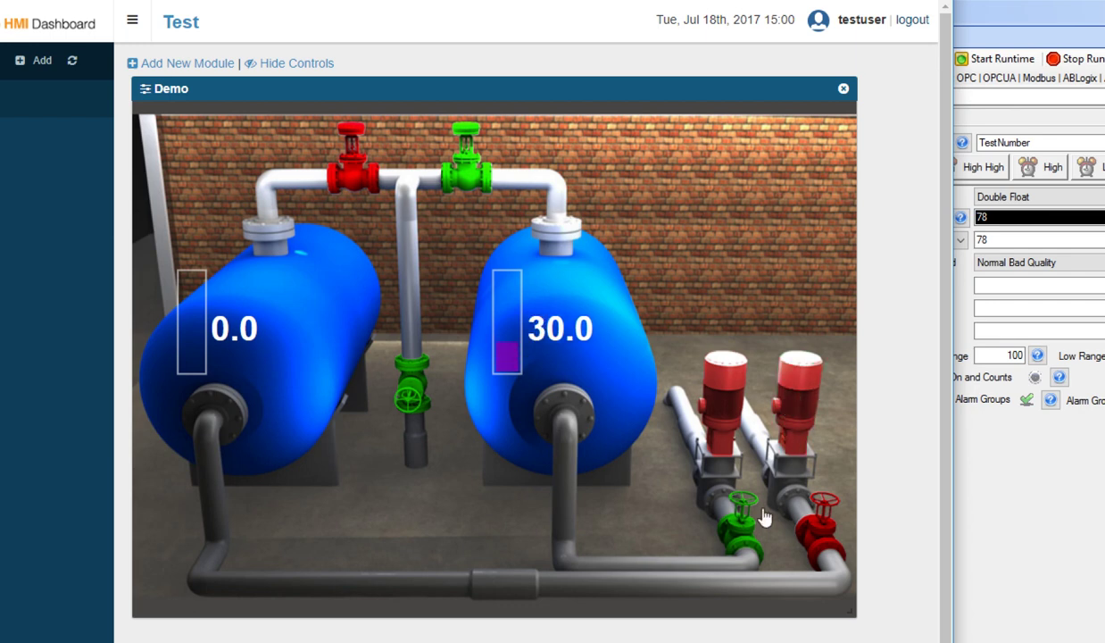
click(815, 533)
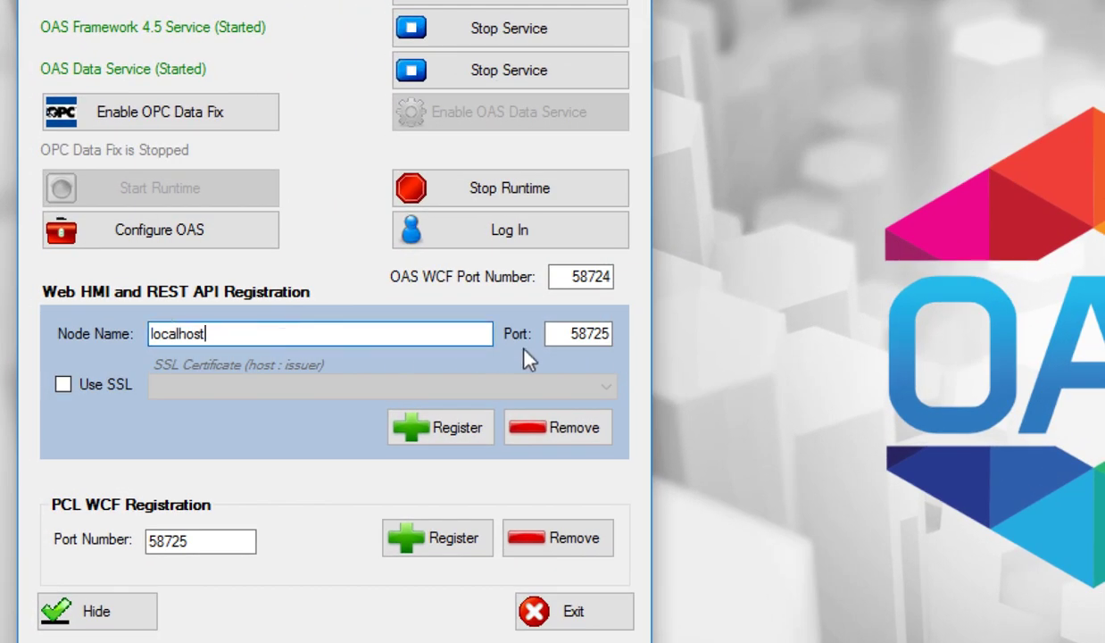
Set the Web HMI registration port to 58725 and leave Use SSL unchecked.
double_click(592, 334)
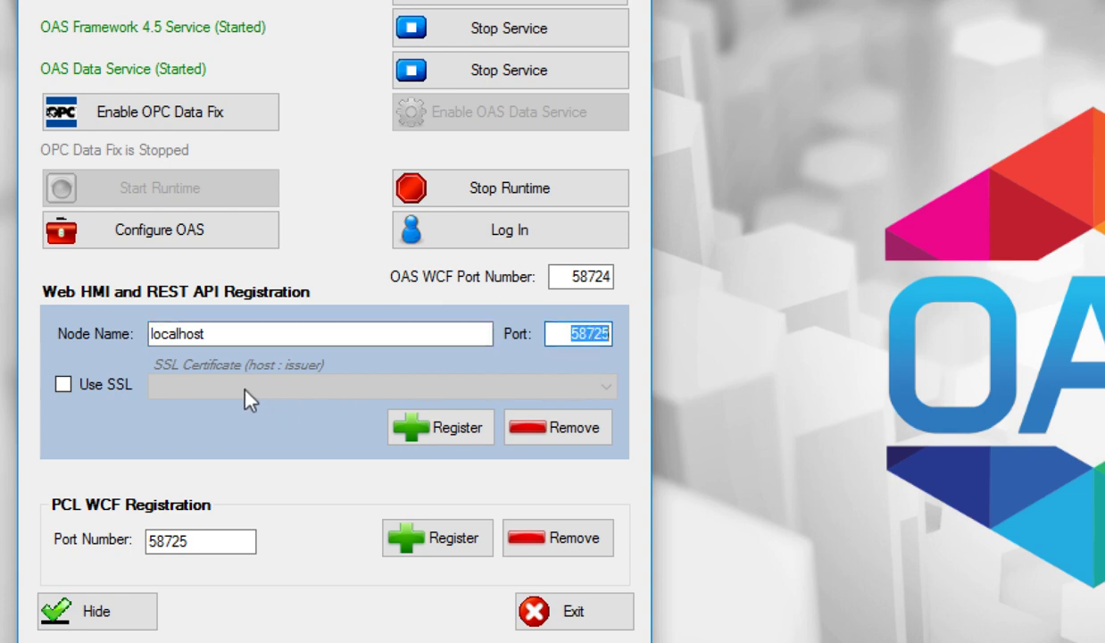
click(59, 388)
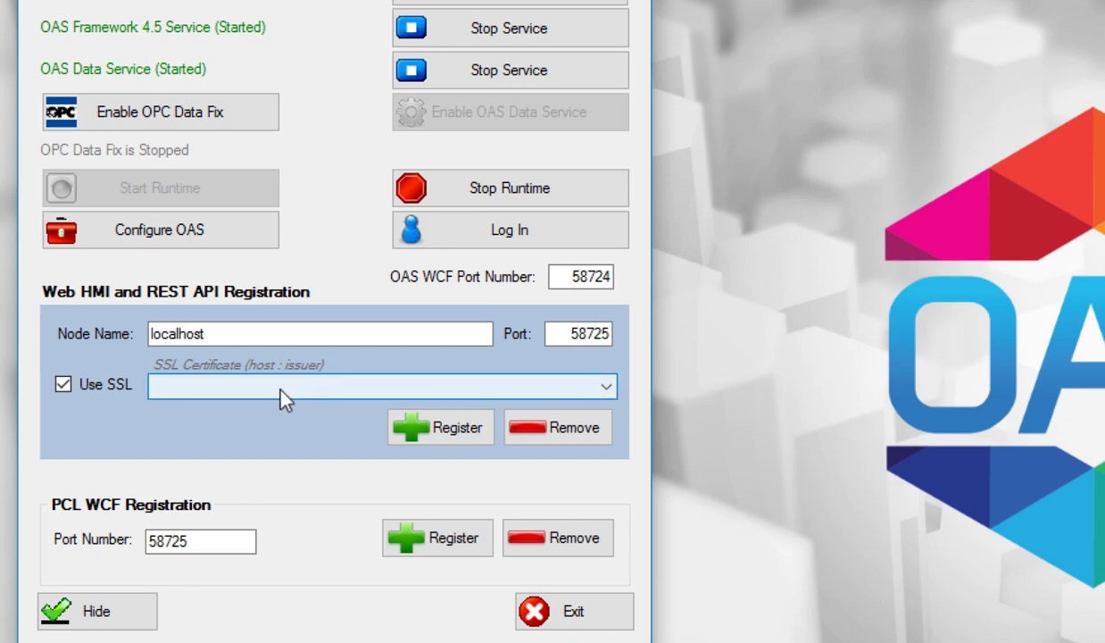
click(62, 385)
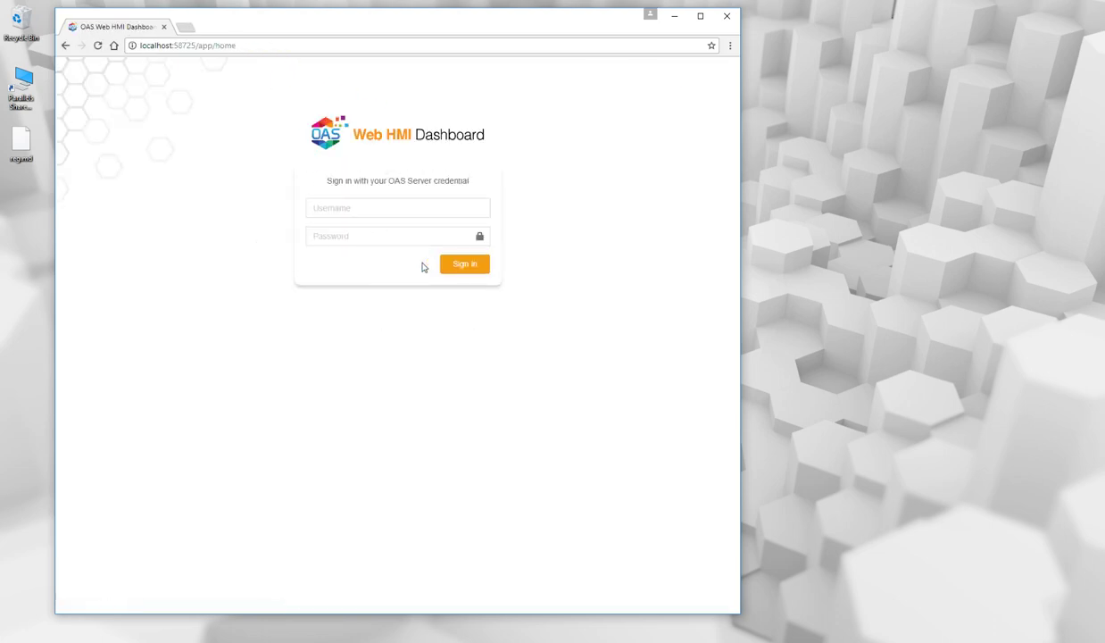
Sign in on the Web HMI Dashboard login page.
click(452, 265)
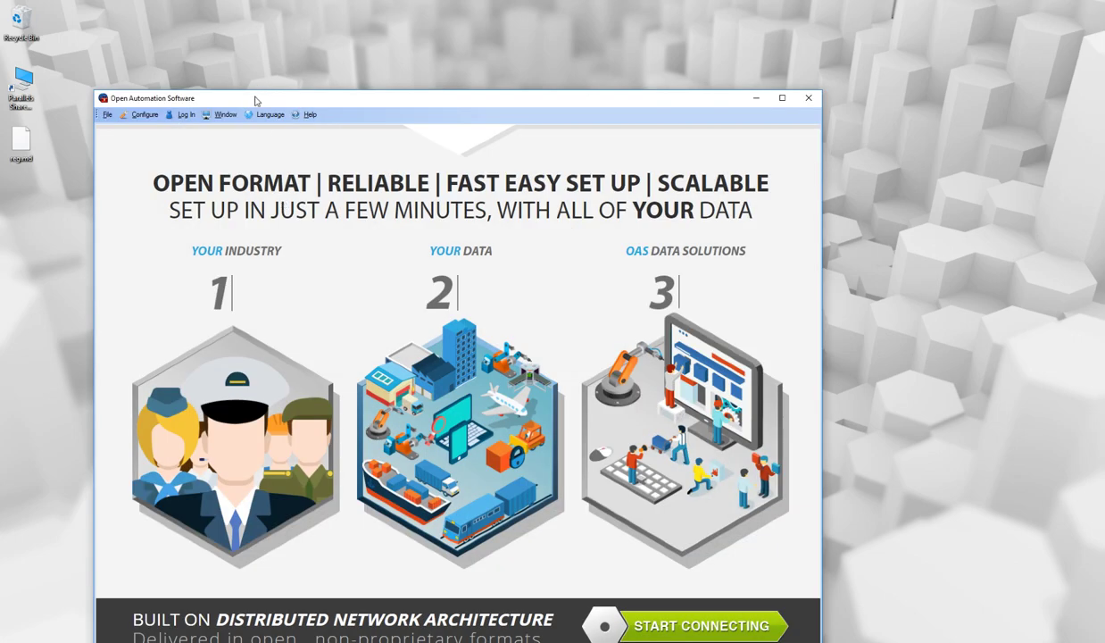
Move the configuration window up, choose Configure > Tags, and select the localhost network node.
drag(250, 98, 511, 19)
click(408, 37)
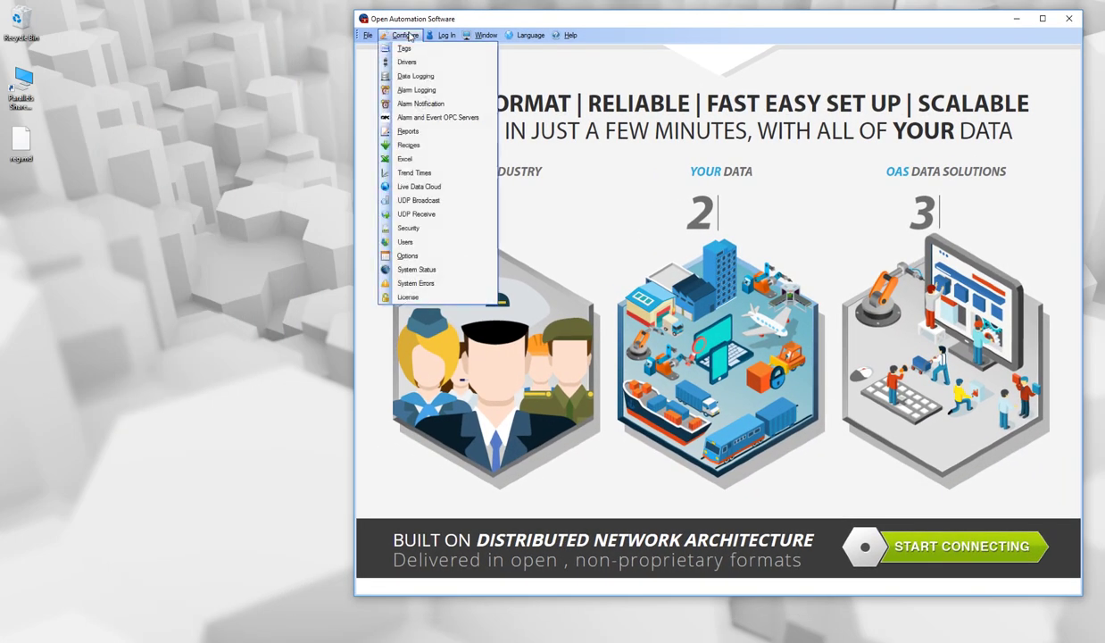
click(411, 51)
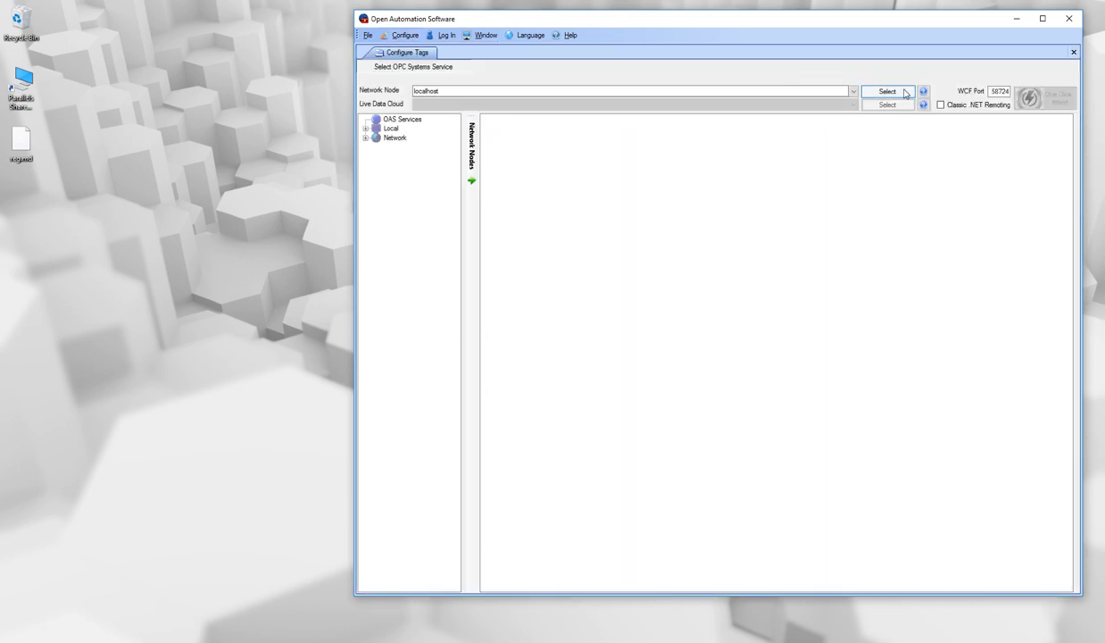
click(904, 93)
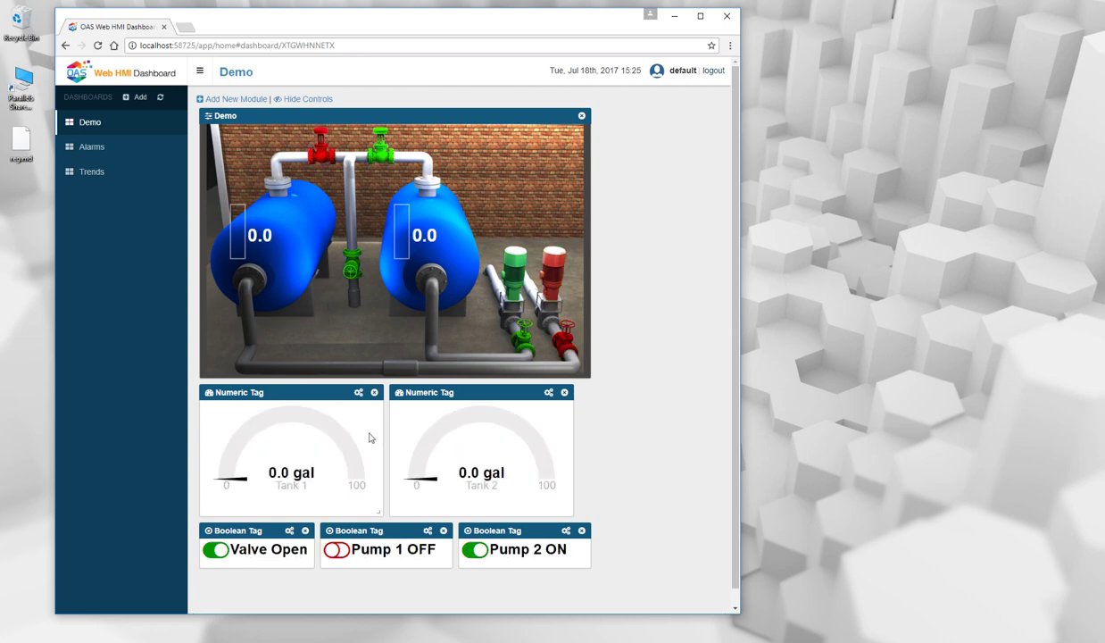
Switch Pump 2 off on the Demo dashboard so Tank 2 begins filling.
click(473, 551)
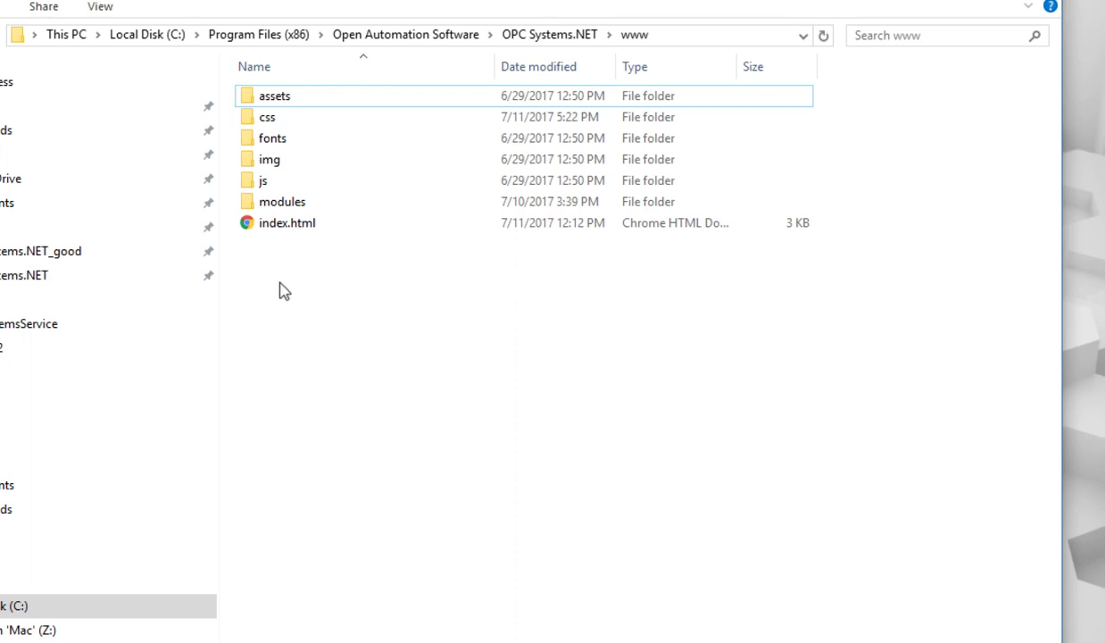
right_click(292, 280)
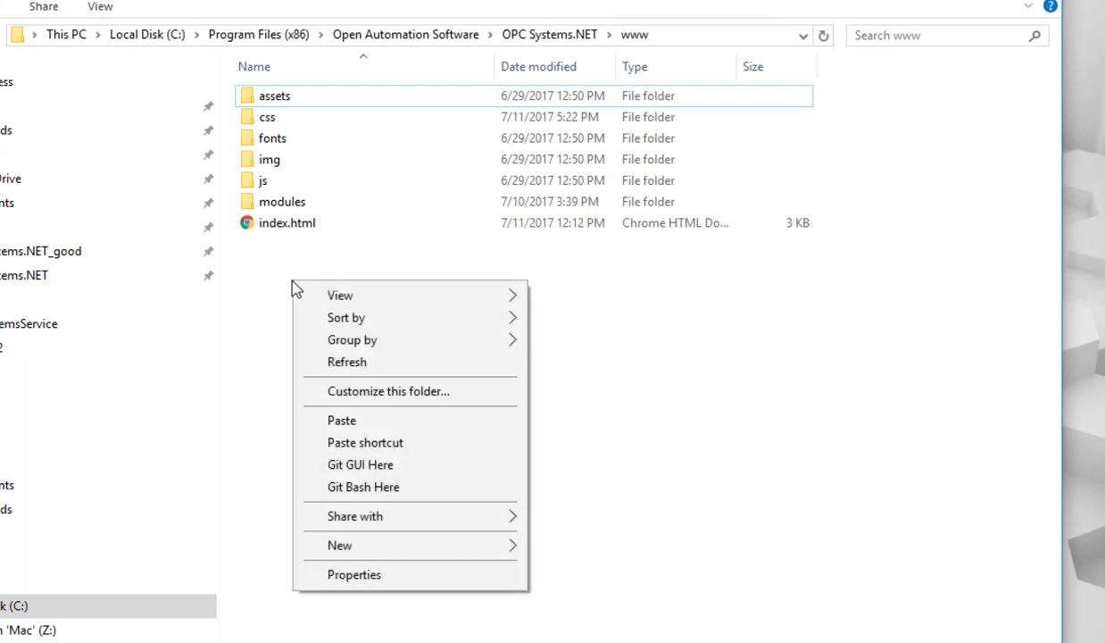
mouse_move(336, 547)
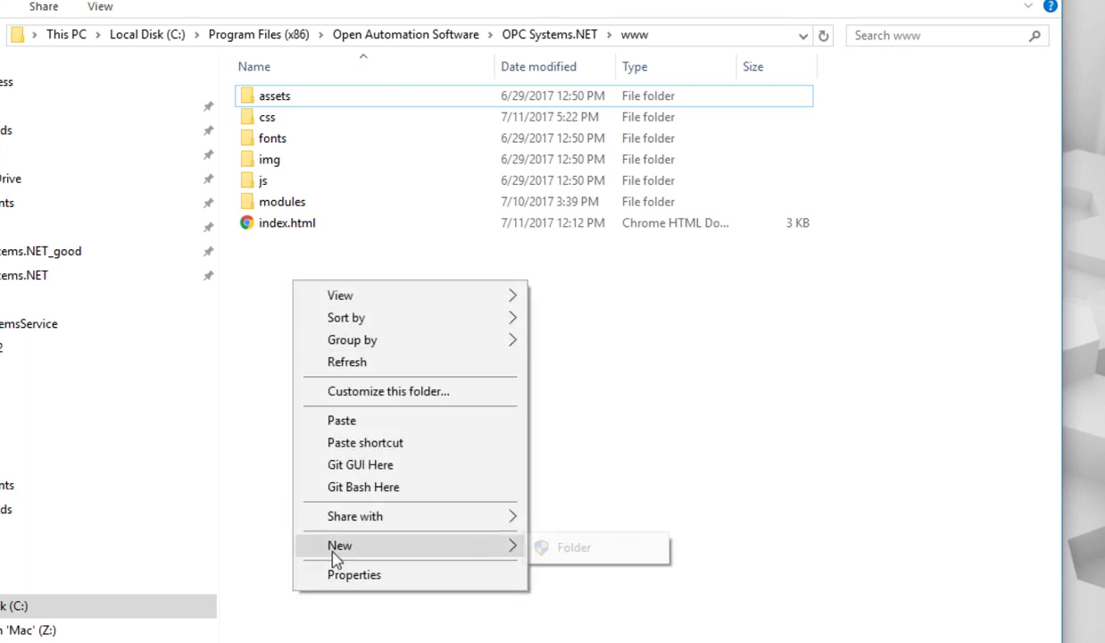
click(574, 547)
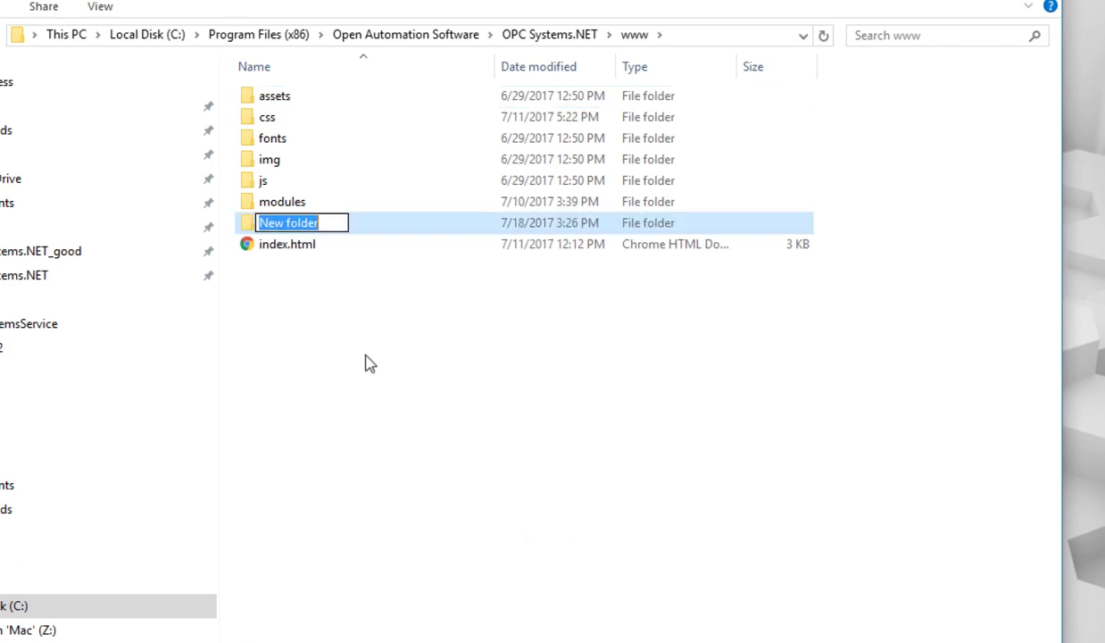
text(test)
key(Return)
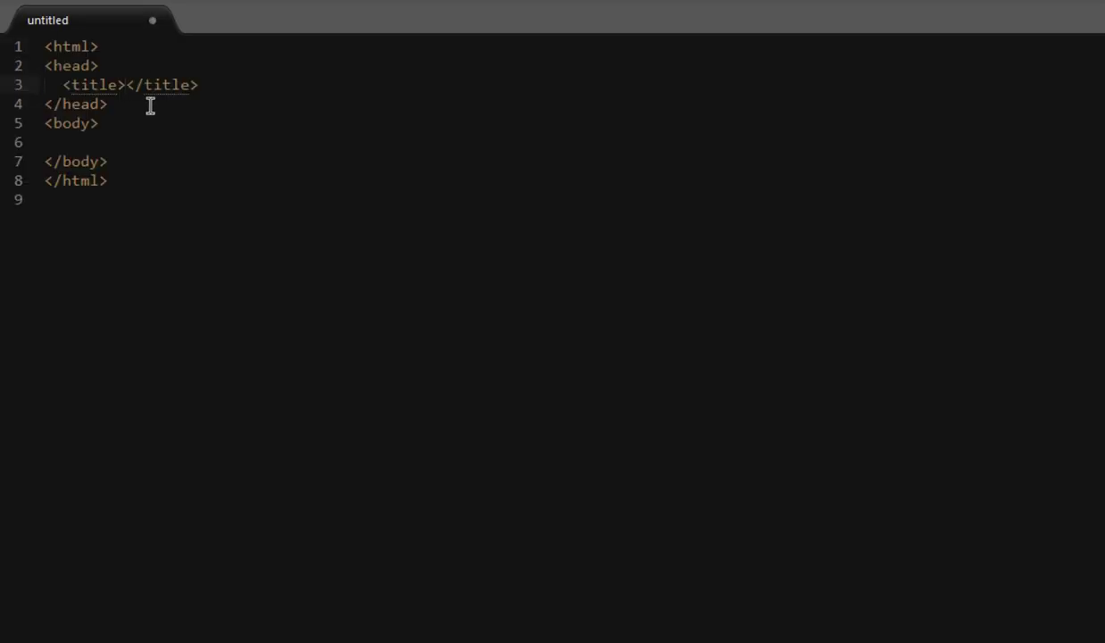
Enter 'test' as the page title and 'HELLO WORLD' in the body.
text(test)
click(140, 145)
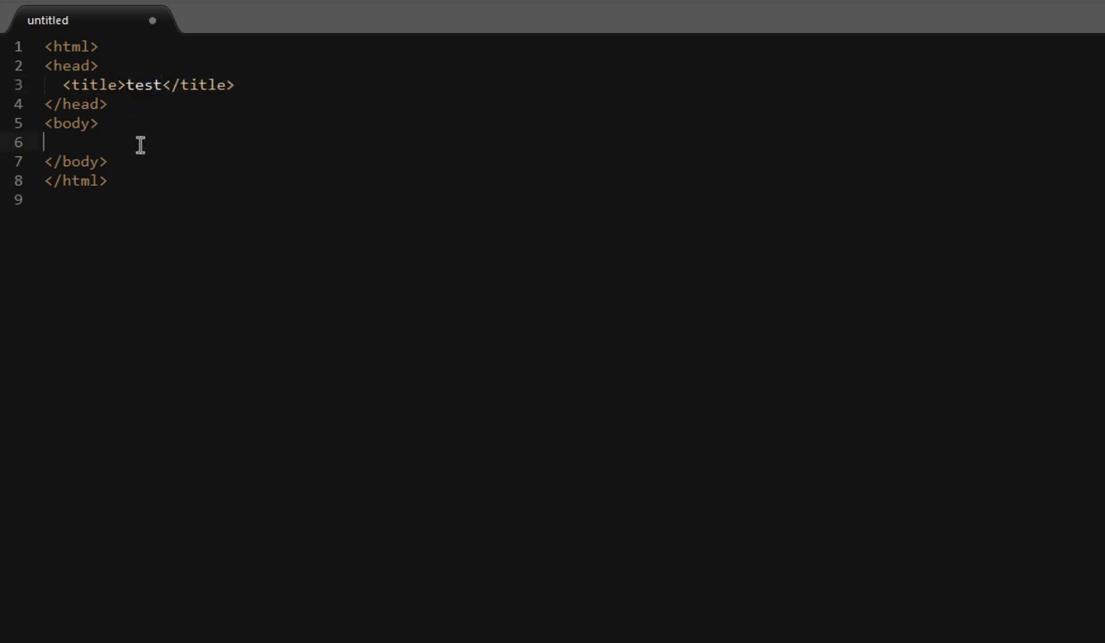
text(HELLO WORLD)
Save the page as index.html inside the test folder and minimize the editor.
key(ctrl+s)
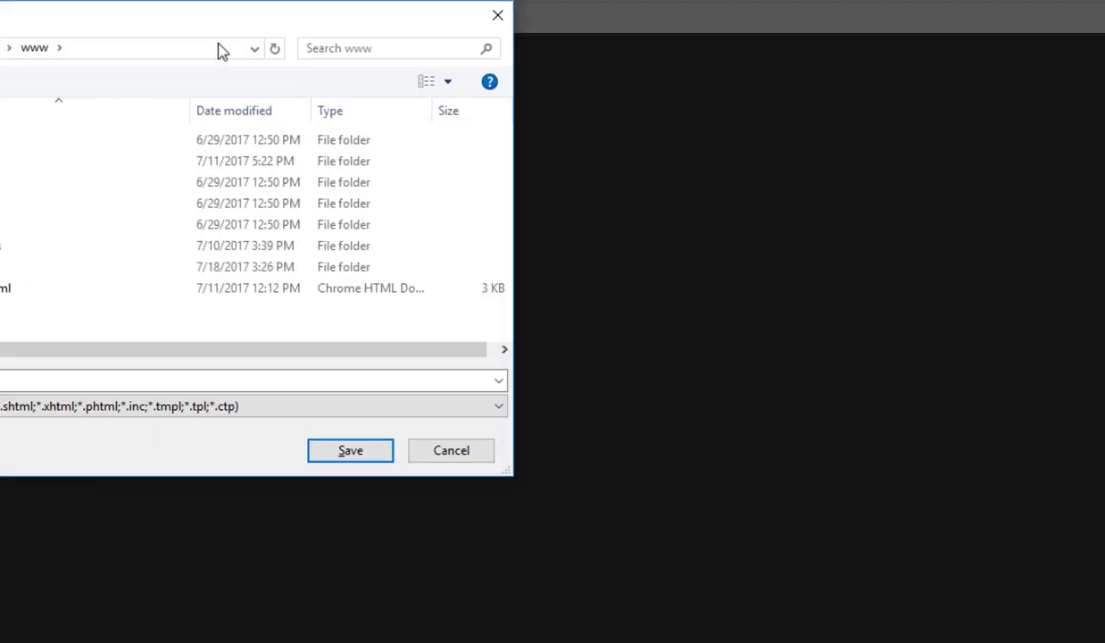
double_click(185, 241)
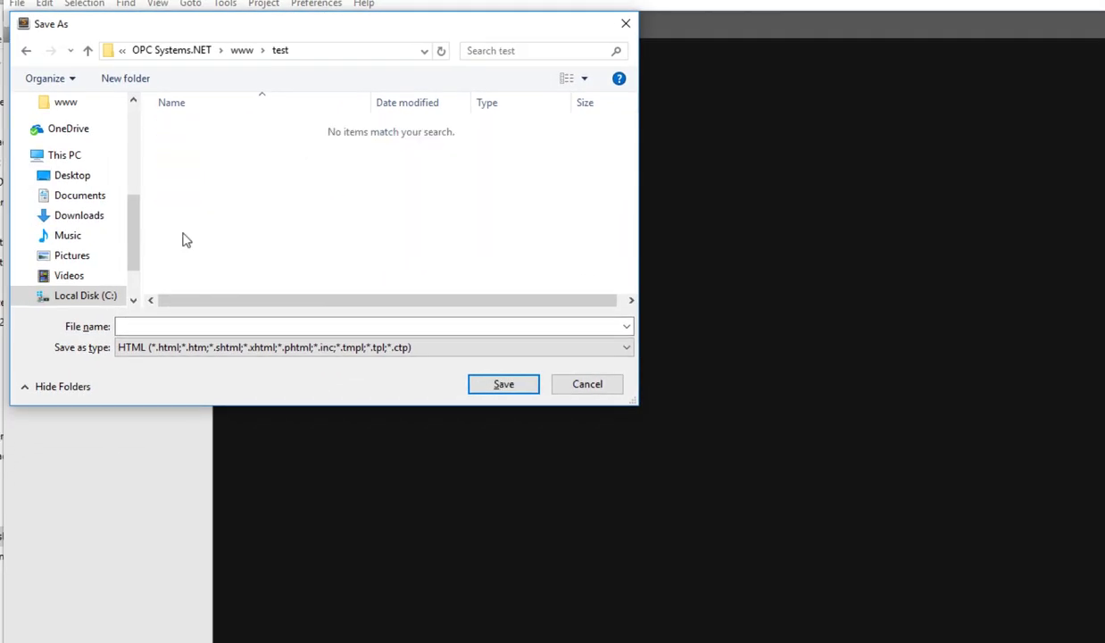
click(170, 325)
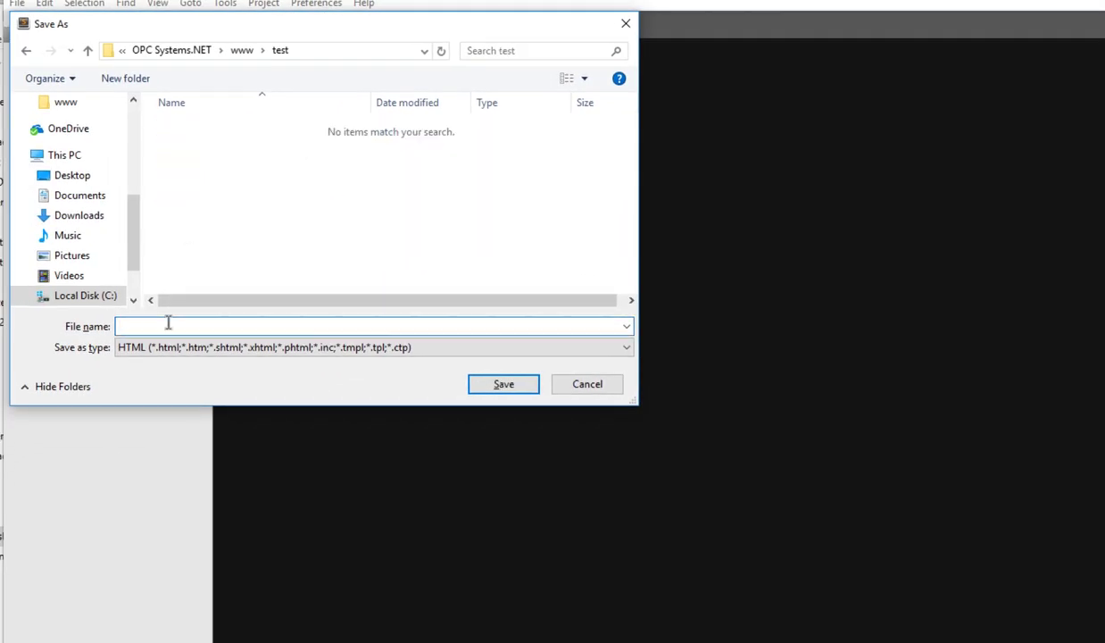
text(index.html)
click(481, 378)
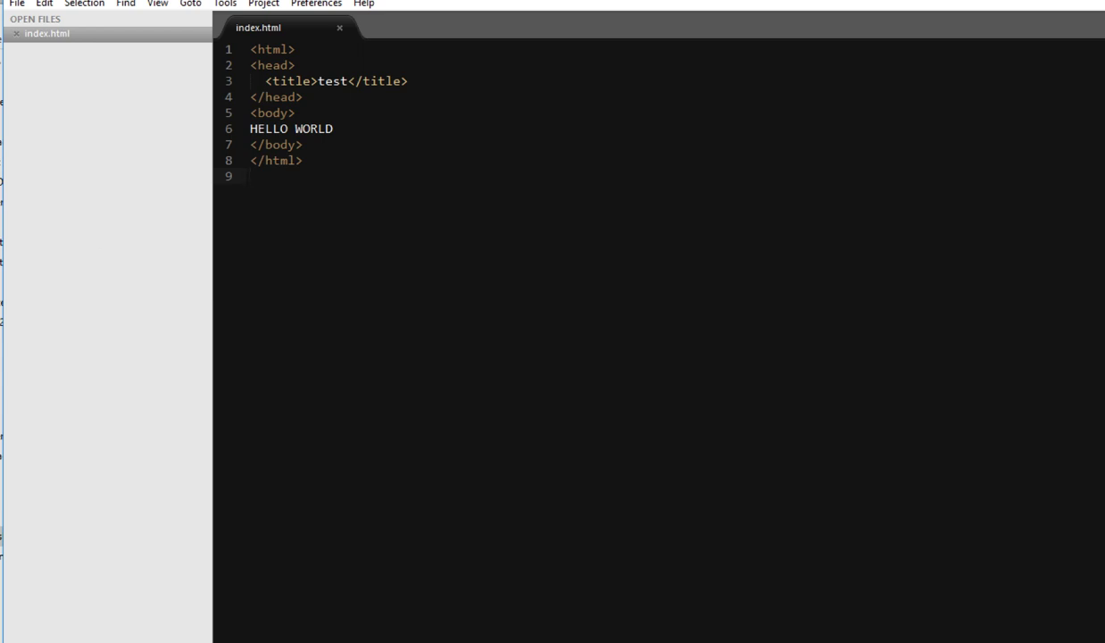
click(974, 3)
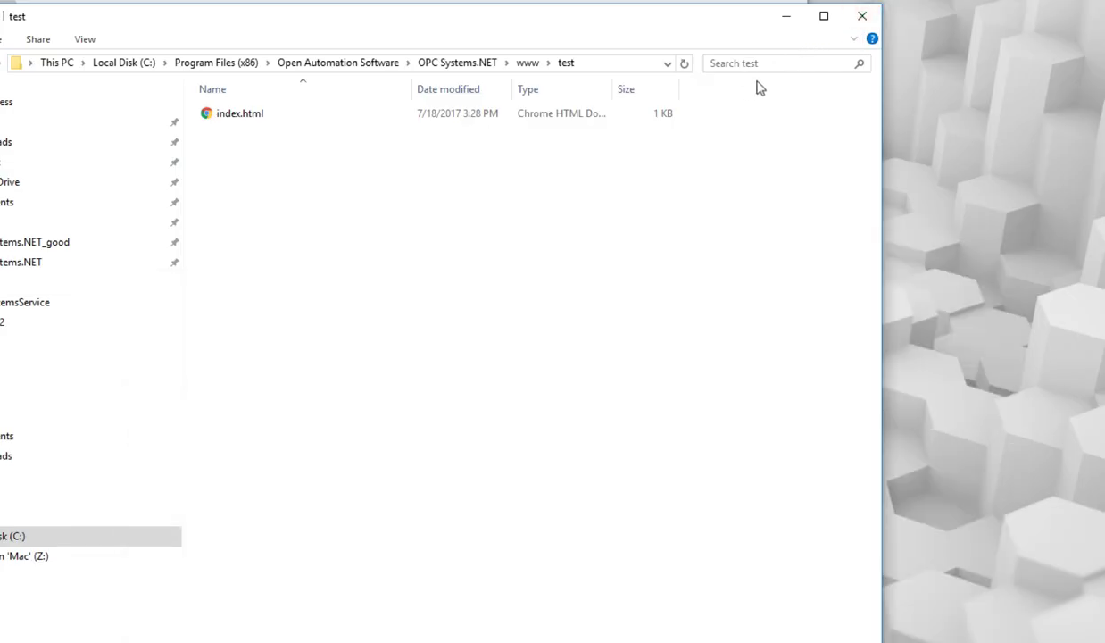
Load localhost:58725/app/test/index.html in Chrome to view the HELLO WORLD page.
click(786, 16)
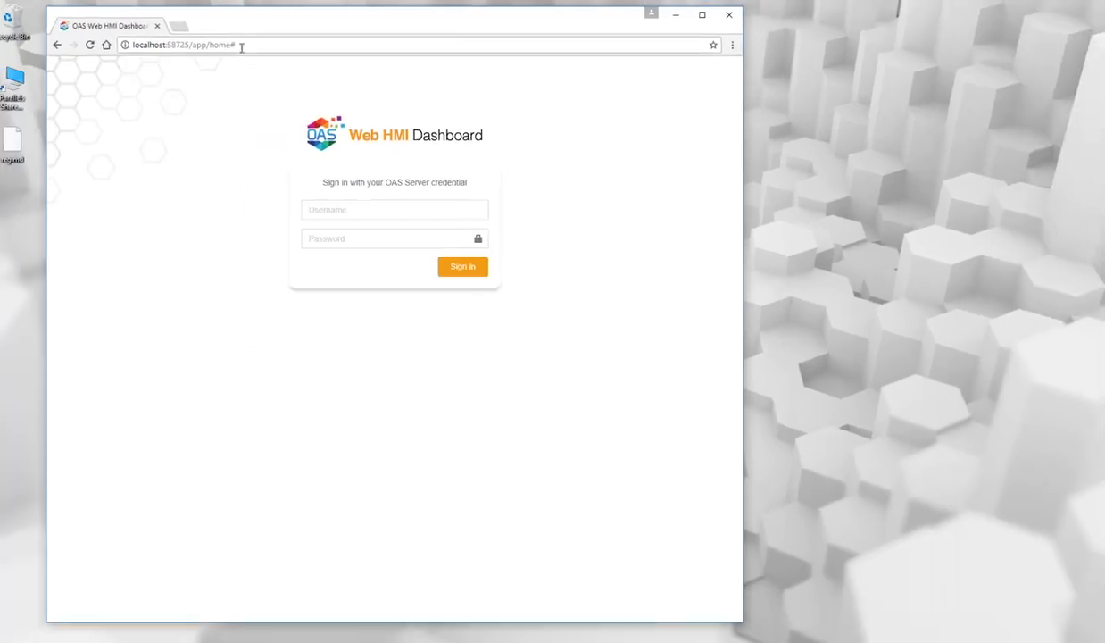
click(260, 44)
click(270, 45)
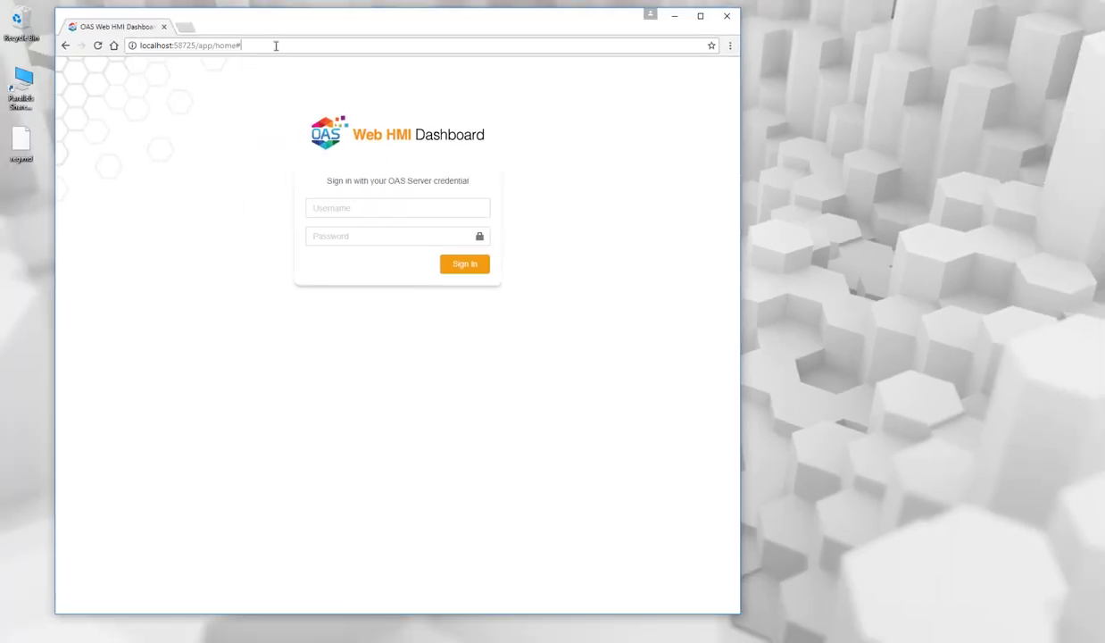
key(BackSpace)
key(BackSpace)
key(BackSpace)
key(BackSpace)
key(BackSpace)
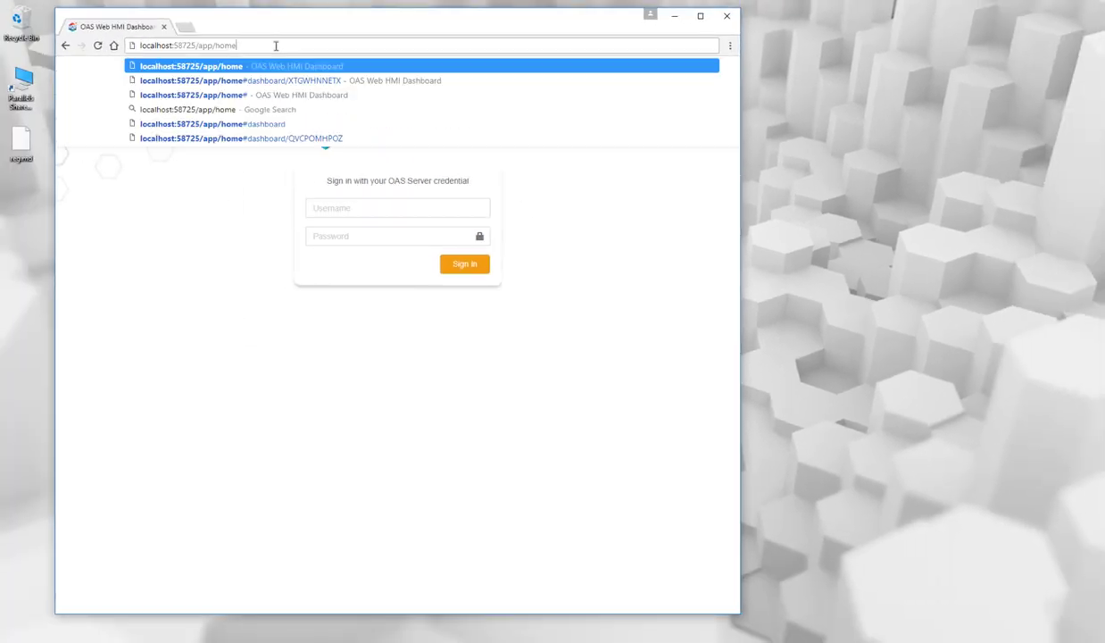
text(test)
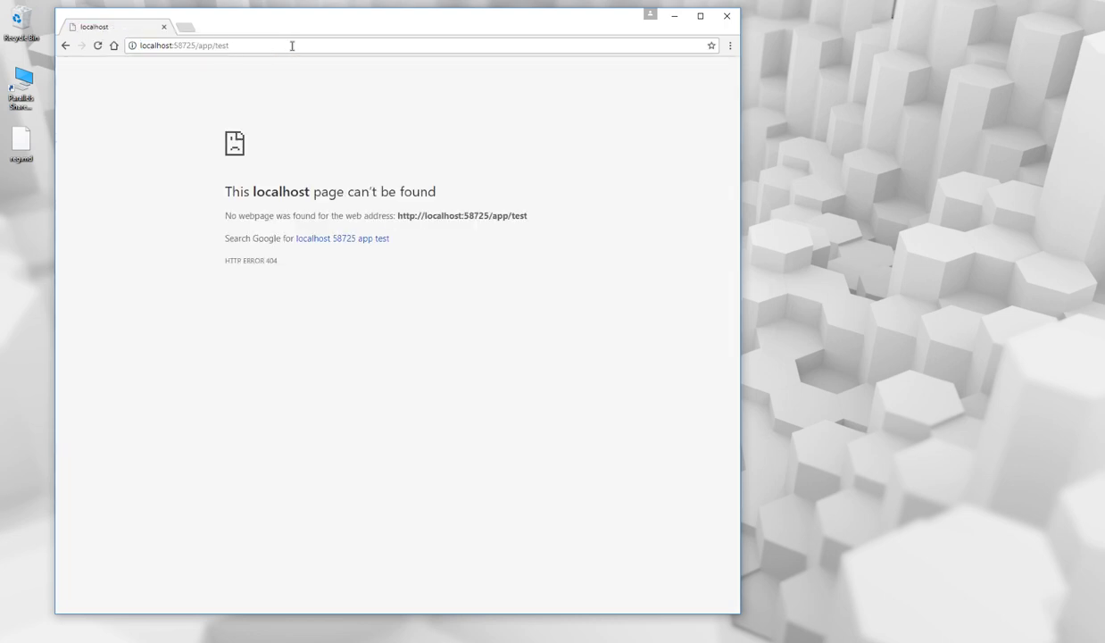
click(292, 45)
text(/)
text(index.html)
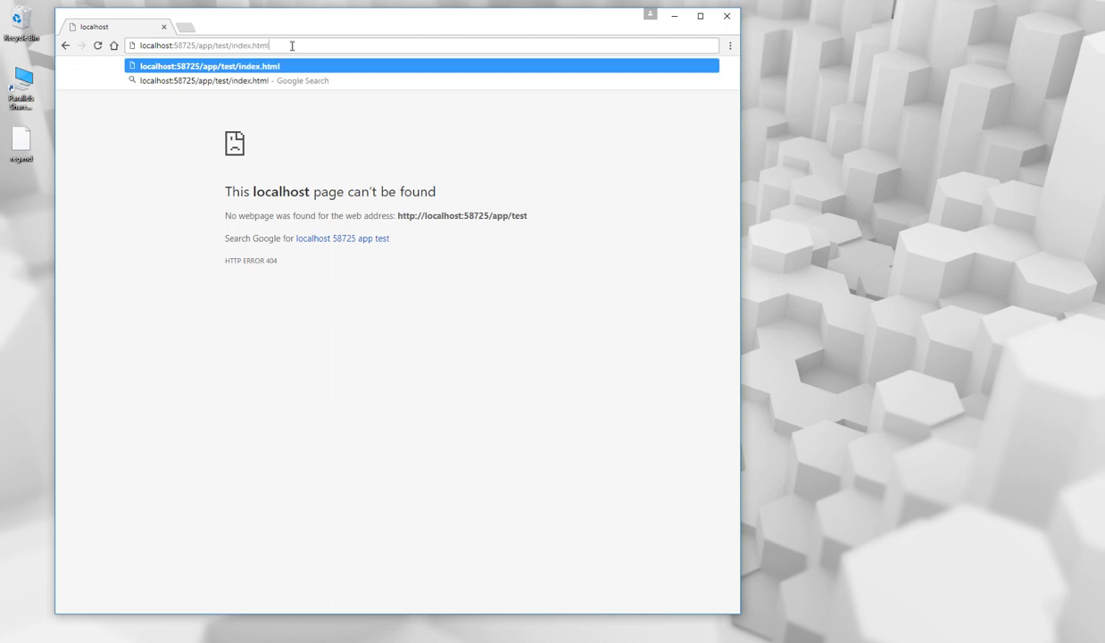
key(Return)
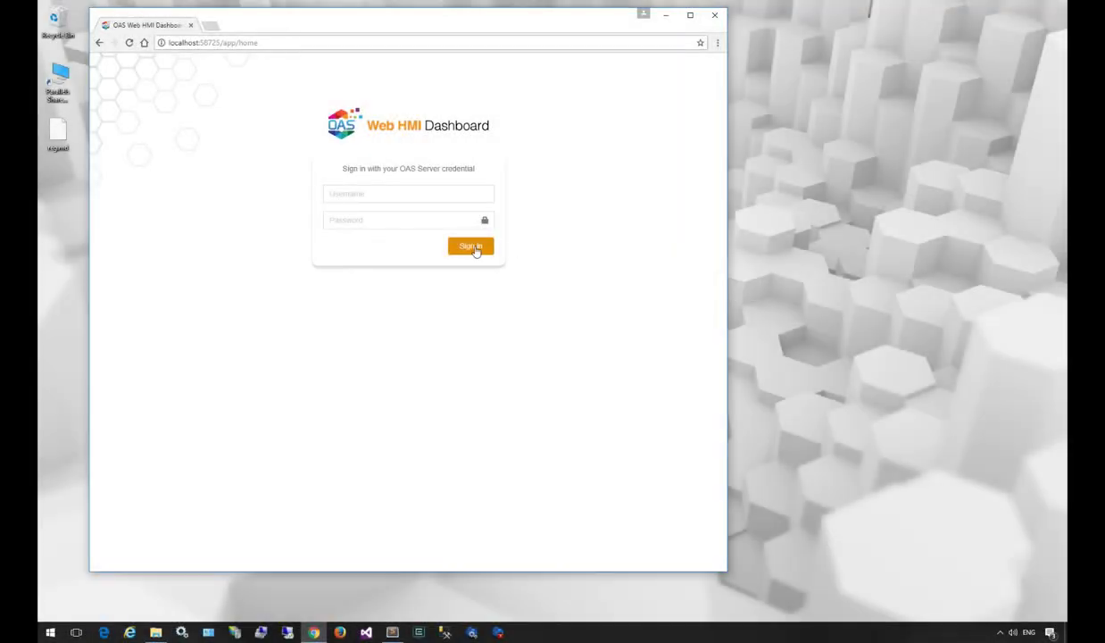
Sign in again, then open and dismiss the add-module list without adding anything.
click(476, 249)
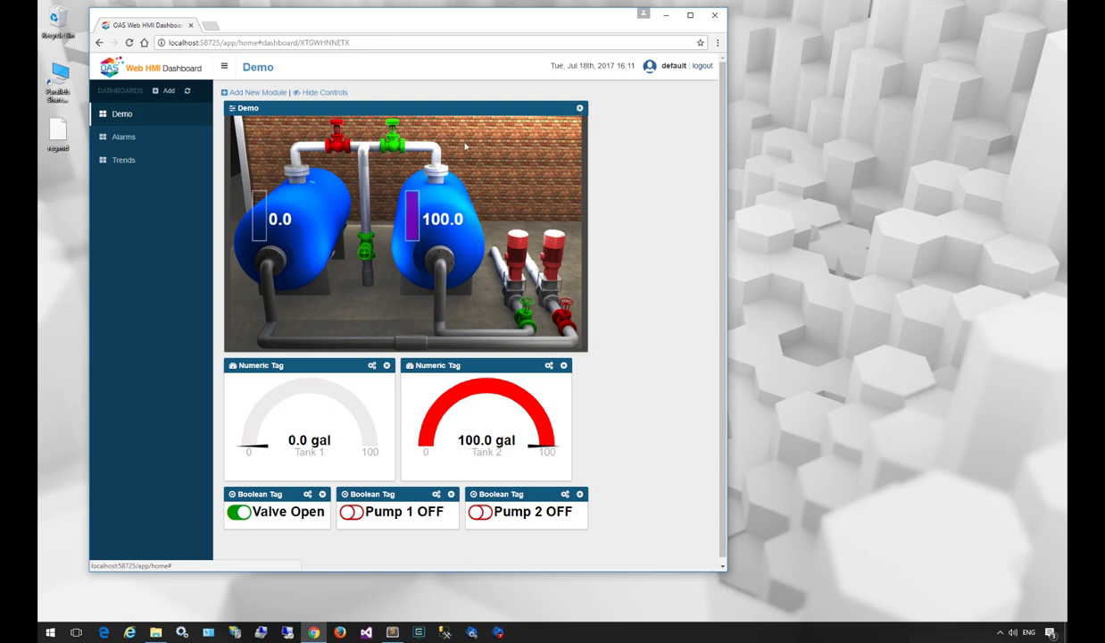
click(259, 93)
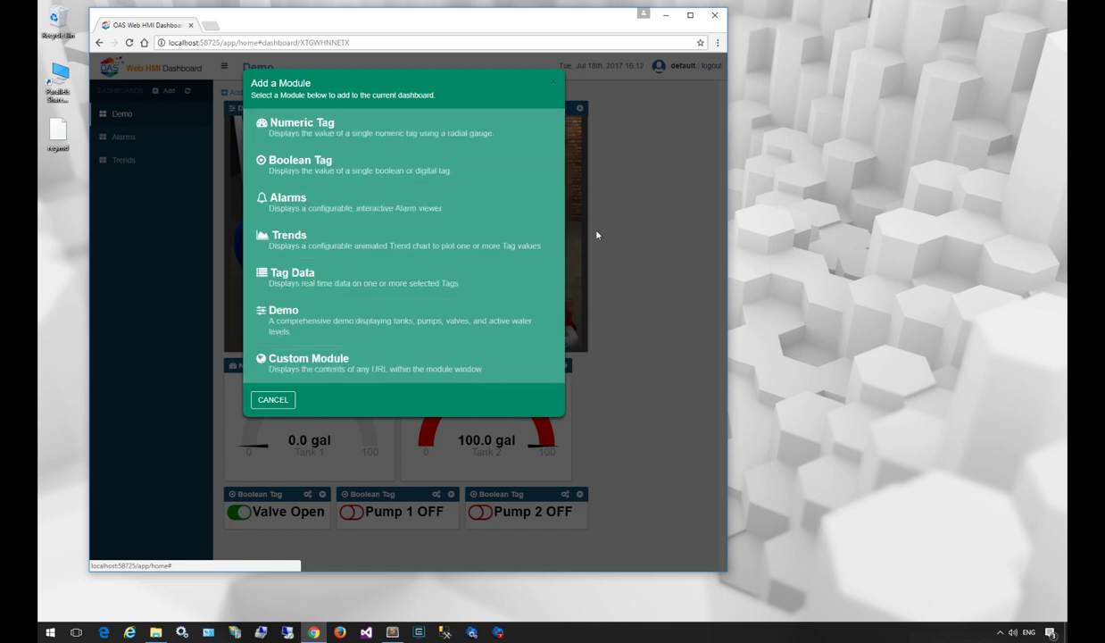
click(553, 86)
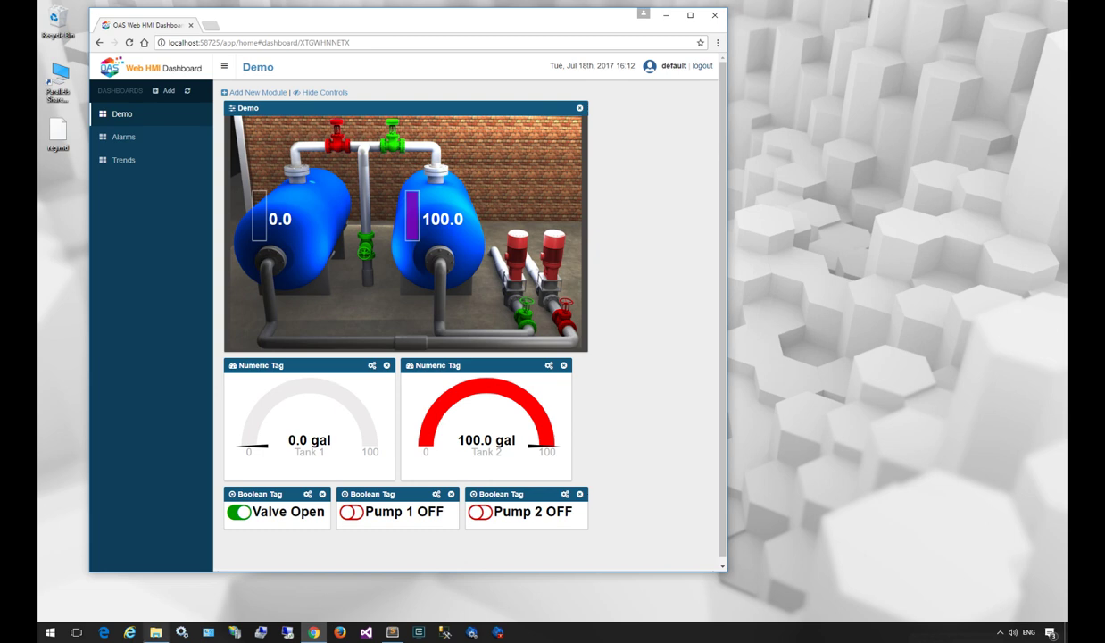
Bring File Explorer forward and open the www\modules folder.
click(156, 632)
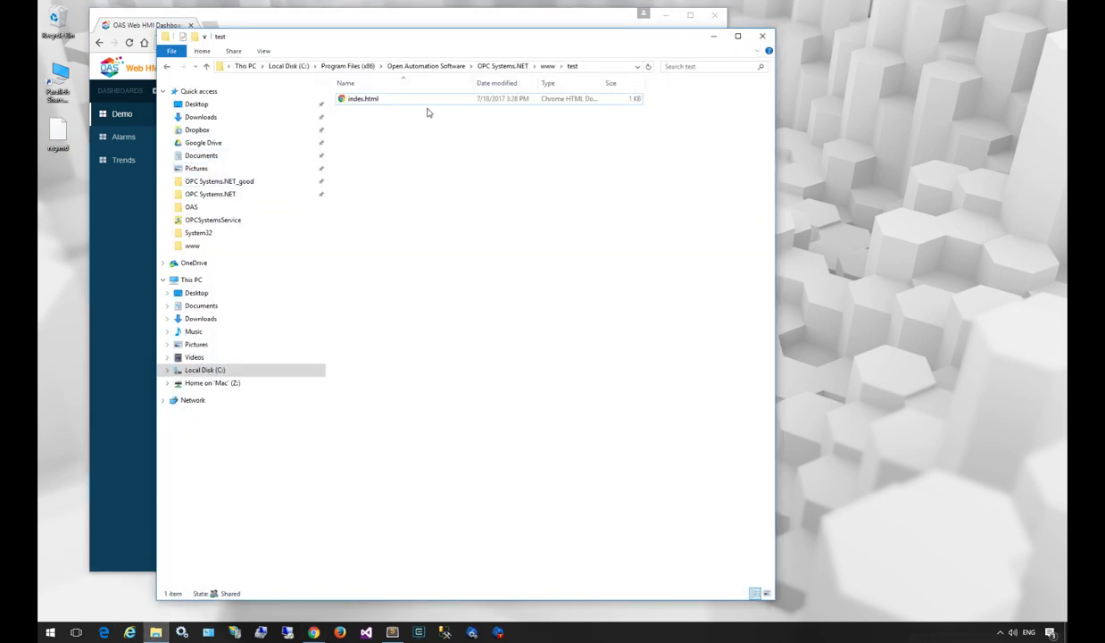
key(BackSpace)
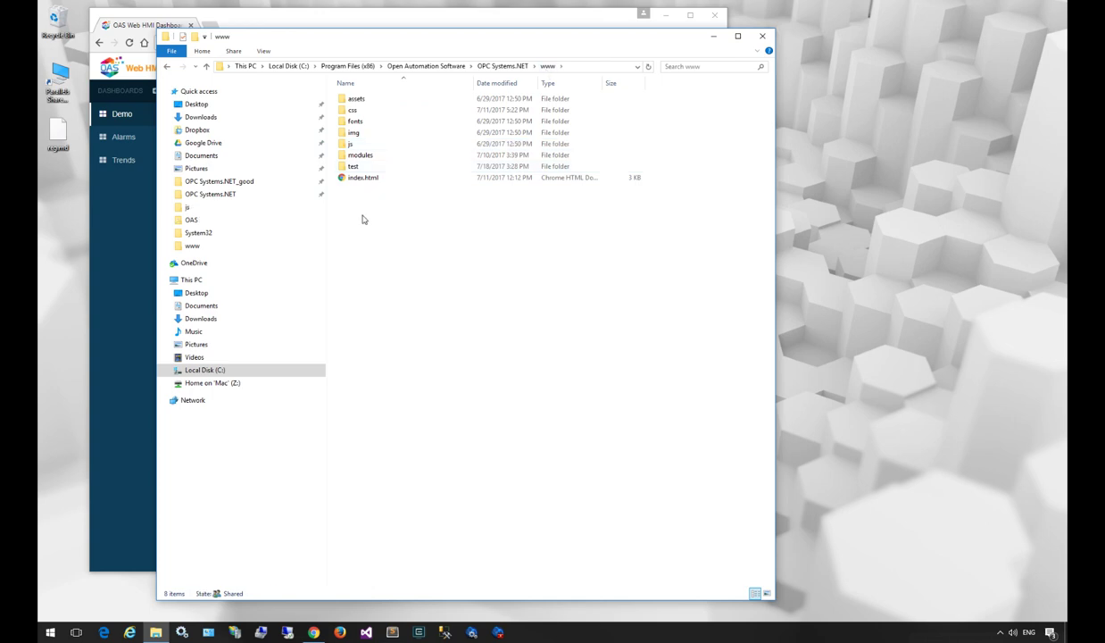
click(356, 182)
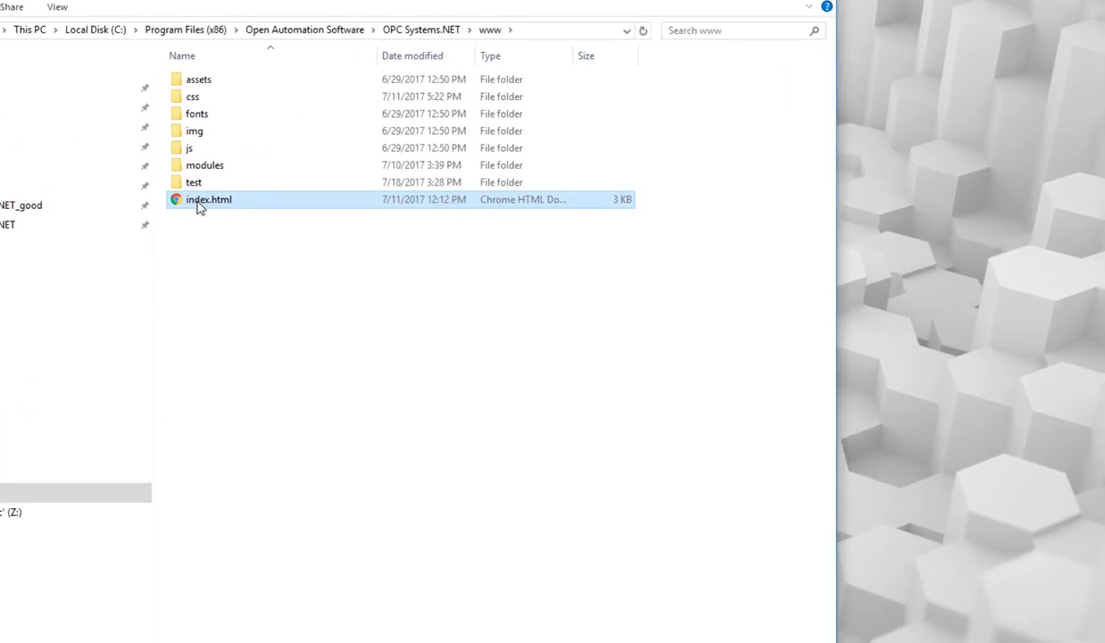
double_click(210, 171)
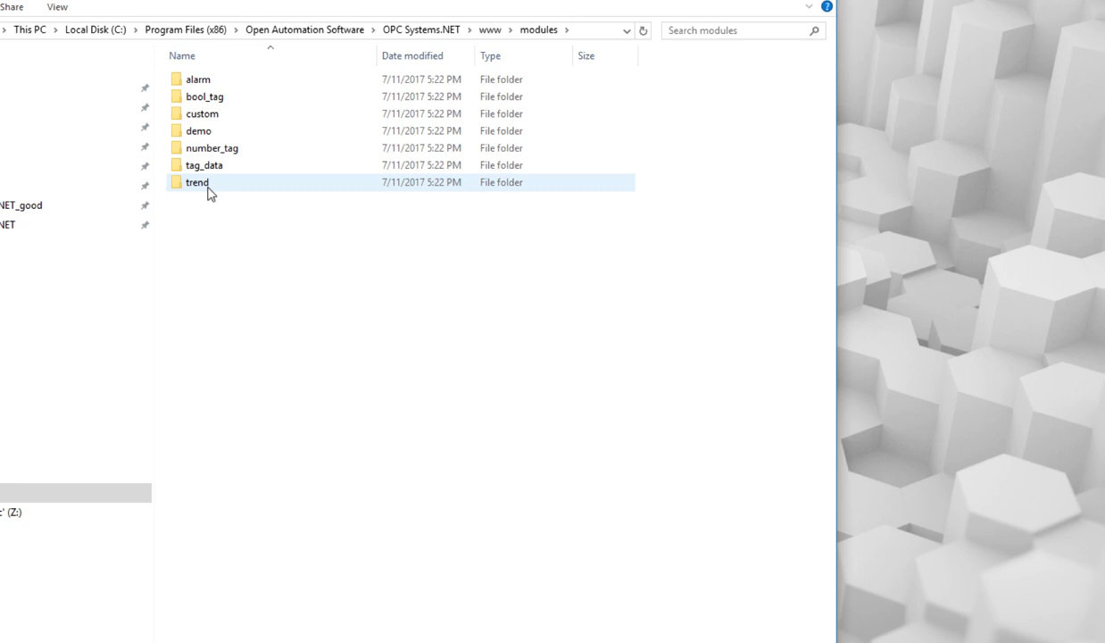
Create a _backup folder in modules and move the demo folder into it, past the access prompt.
right_click(211, 215)
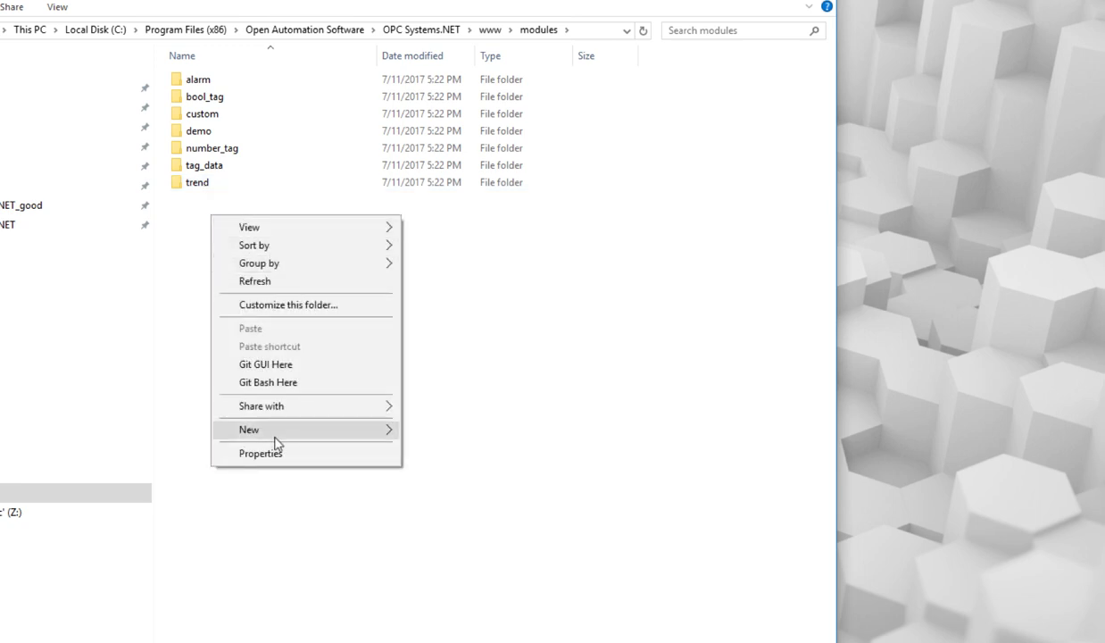
mouse_move(266, 426)
click(438, 431)
text(_backup)
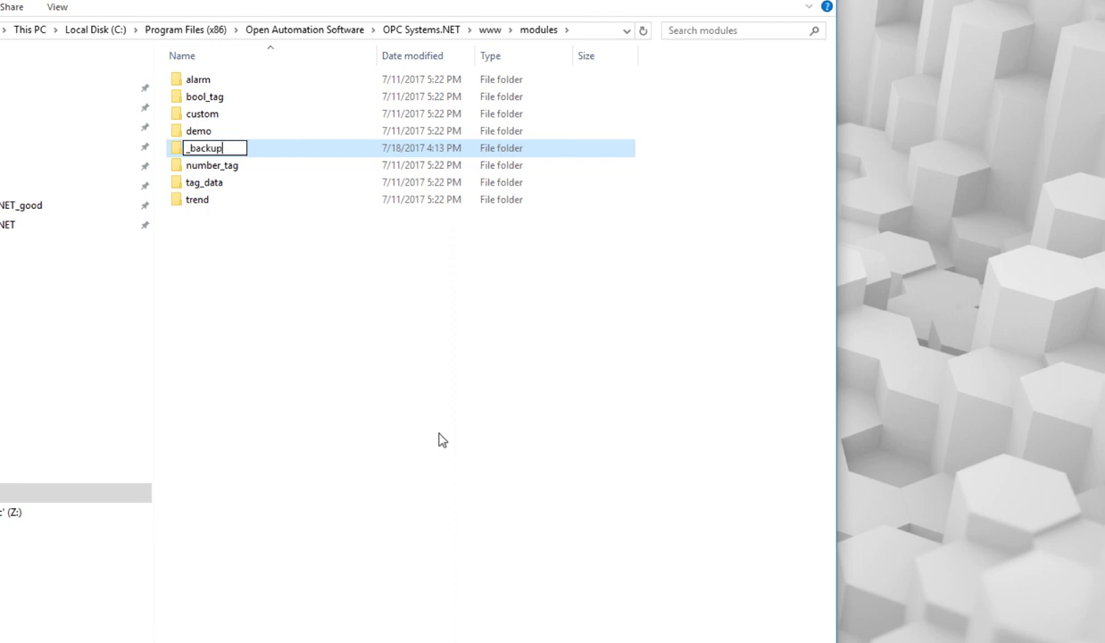
key(Return)
drag(195, 148, 206, 83)
click(442, 301)
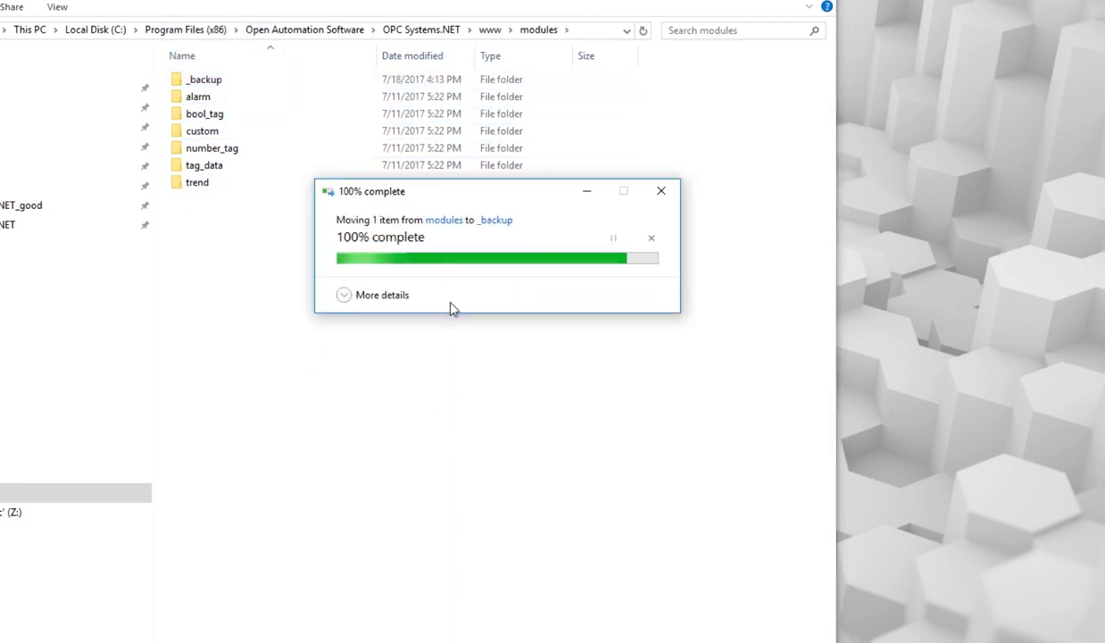
Open _backup\demo to verify its files, then return to the www folder.
double_click(197, 80)
double_click(206, 79)
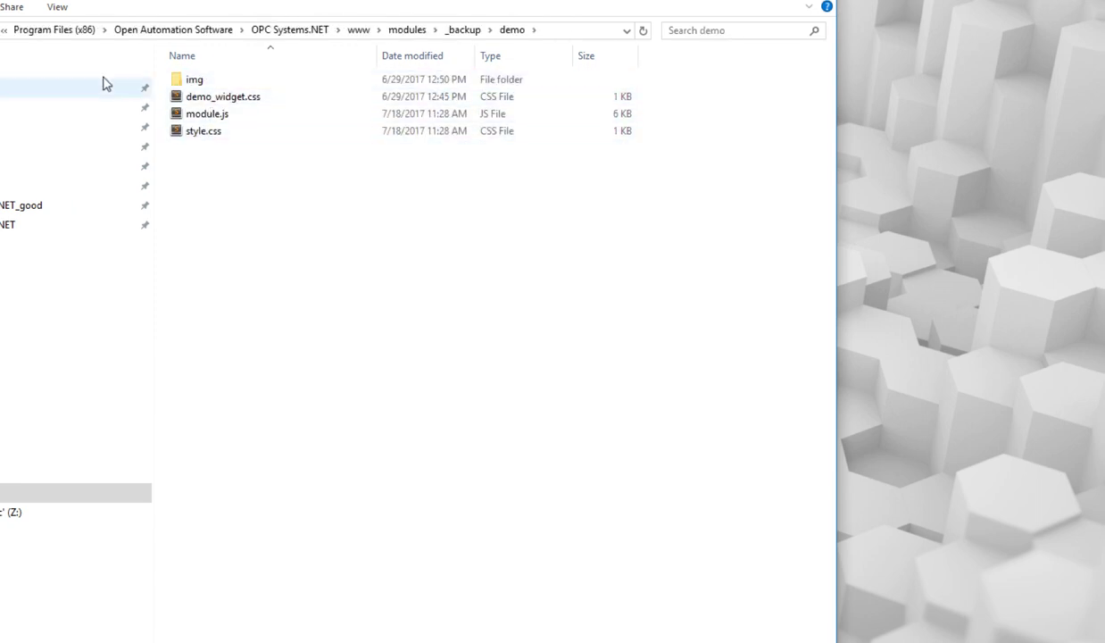
click(358, 30)
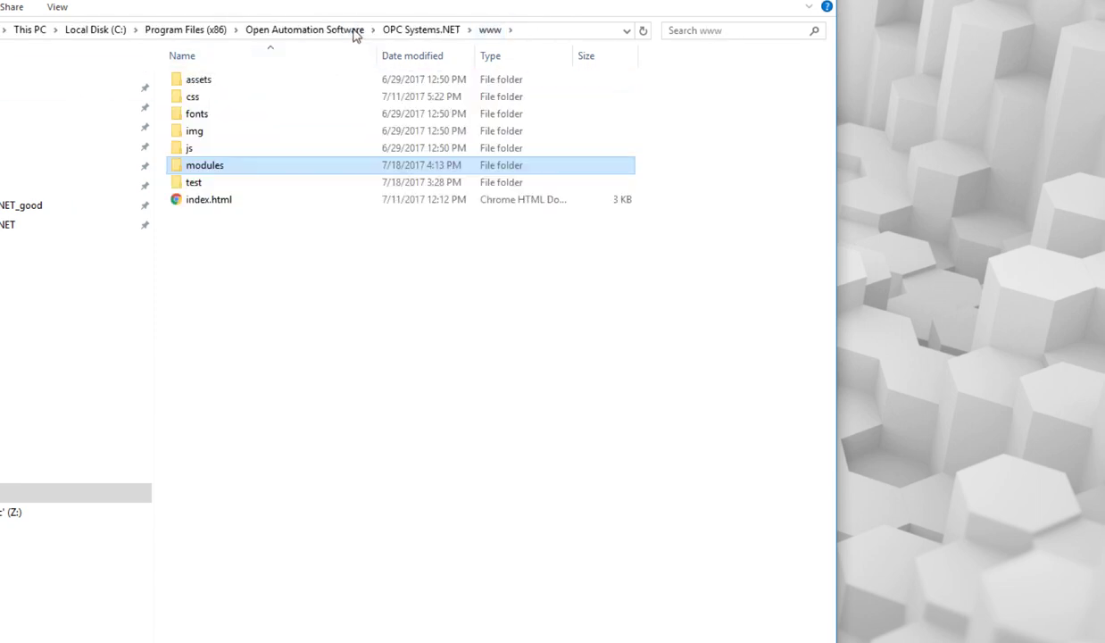
Open www's index.html in Sublime Text 2.
click(207, 200)
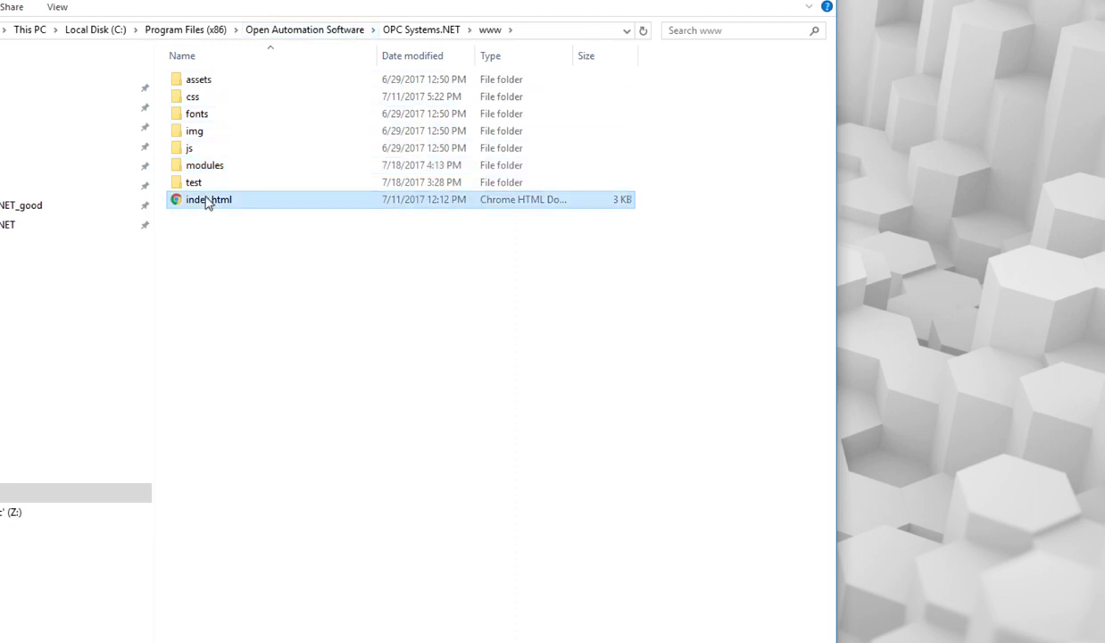
right_click(207, 200)
click(239, 224)
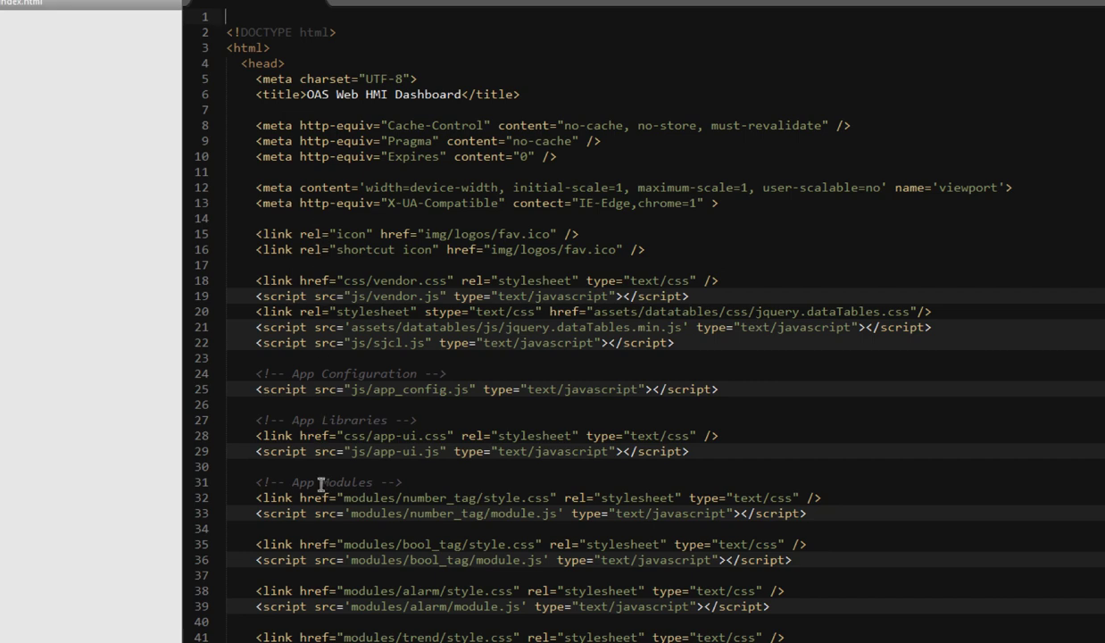
Delete the demo module's two stylesheet and script lines (47–48) and save index.html.
scroll(321, 485, down, 5)
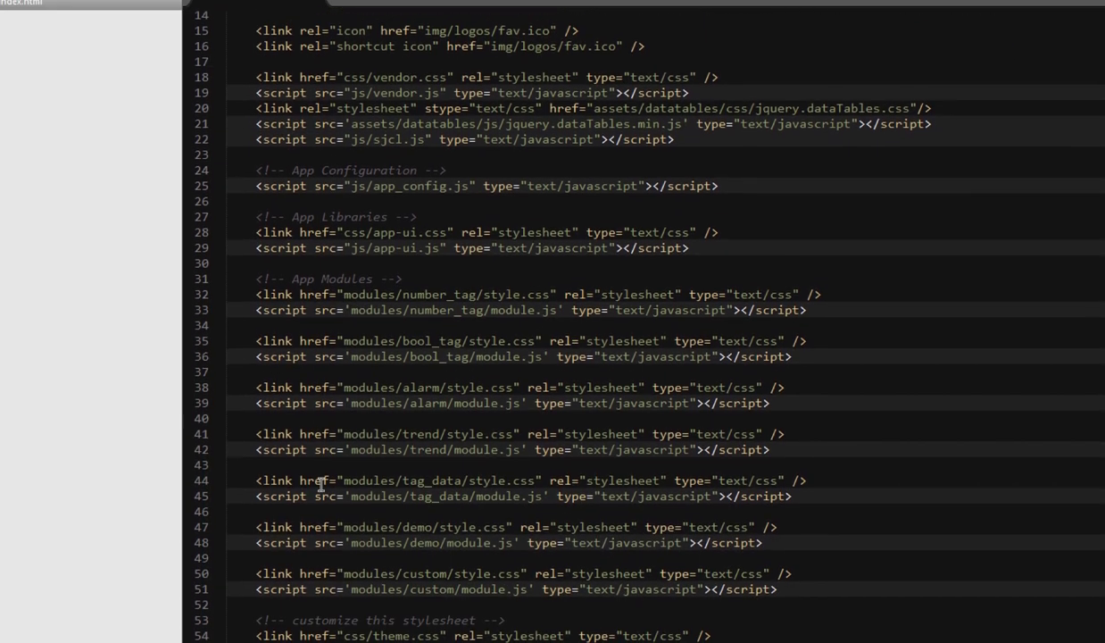
scroll(321, 485, down, 3)
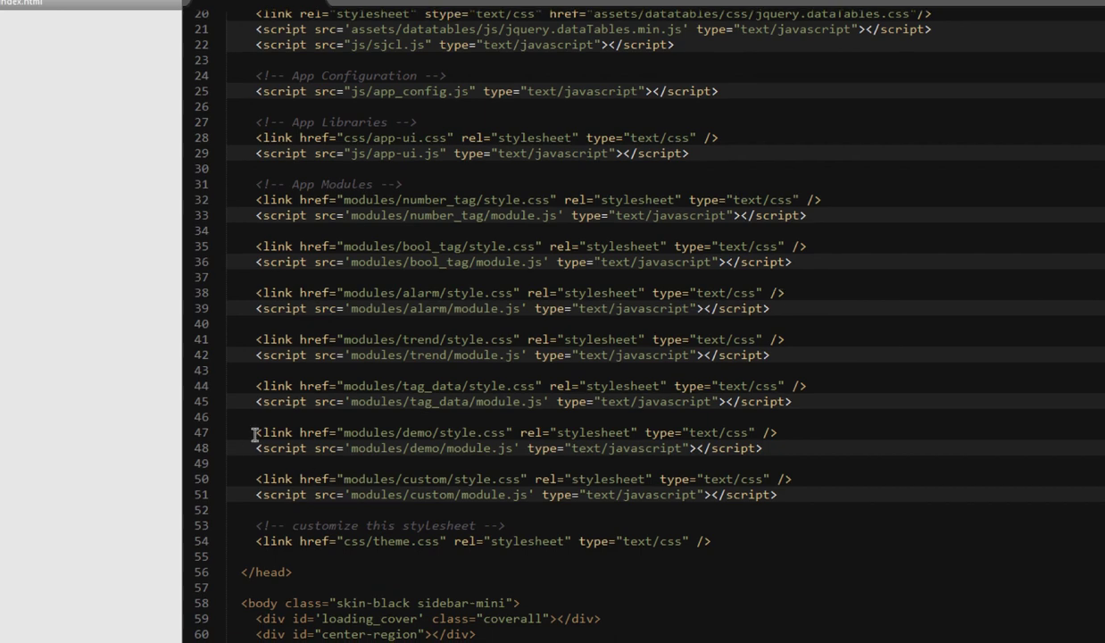
drag(255, 435, 777, 452)
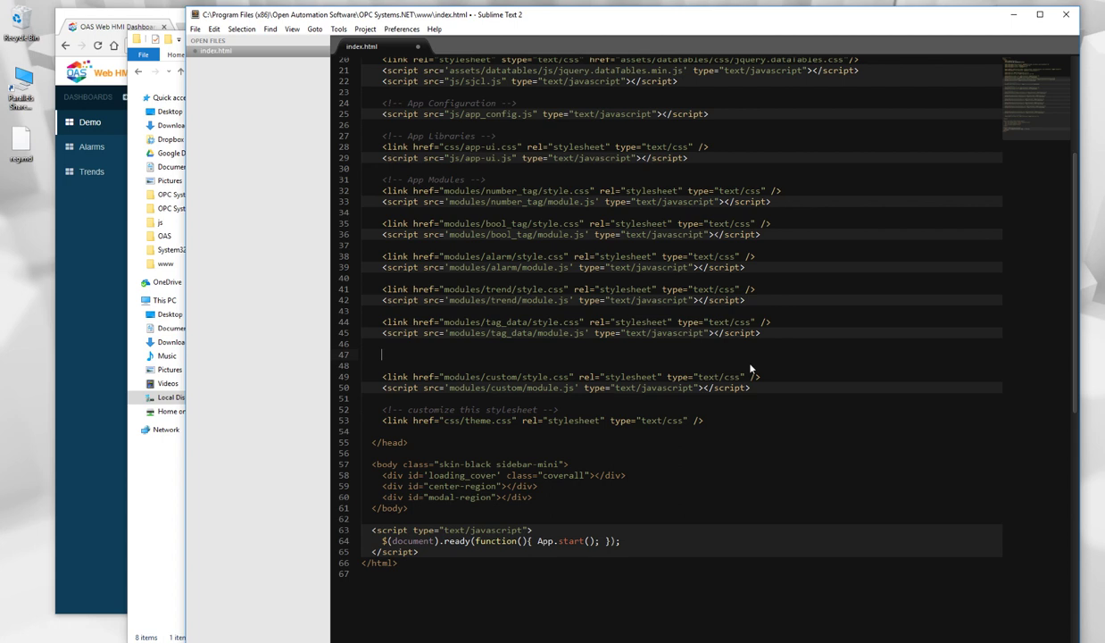
key(Delete)
key(Delete)
click(417, 46)
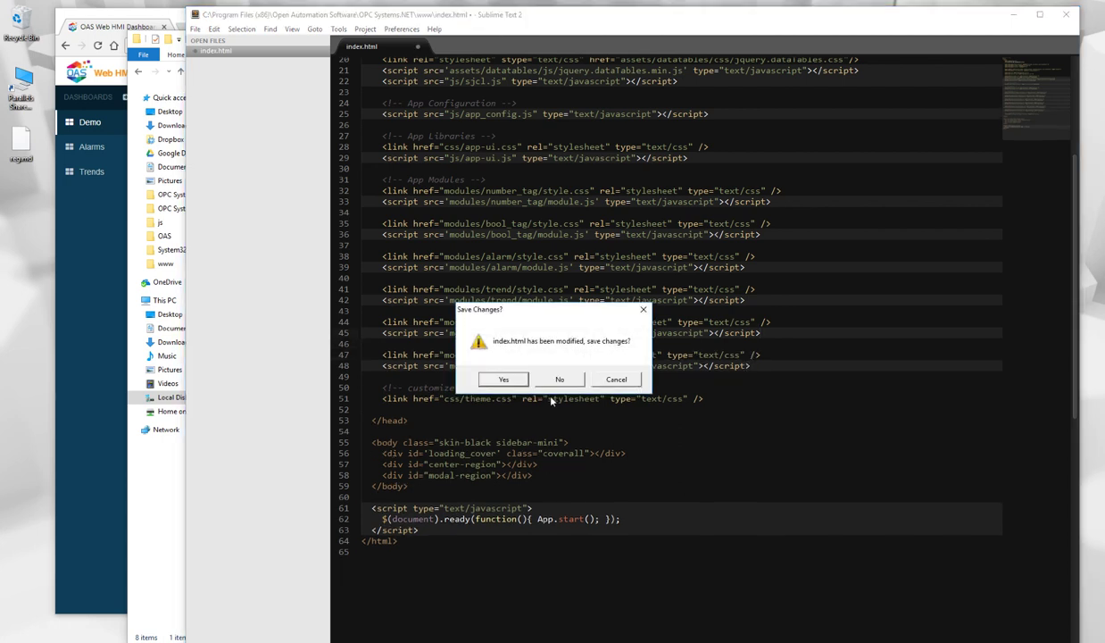
click(616, 379)
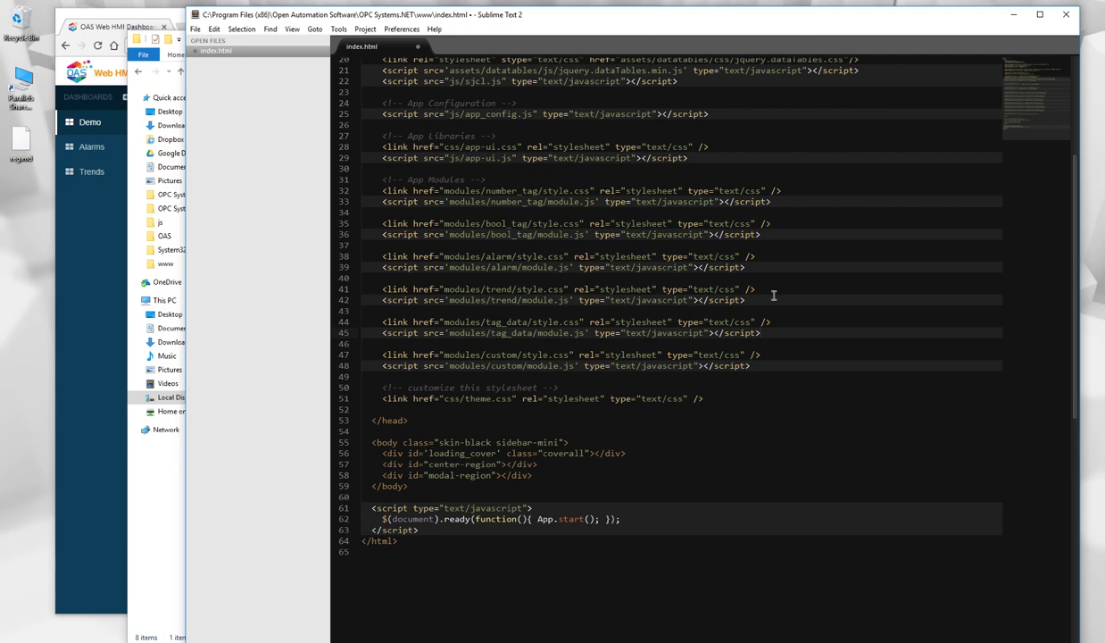
key(ctrl+s)
Reload the Demo dashboard in Chrome and check the Add New Module list for the tank module.
click(1016, 18)
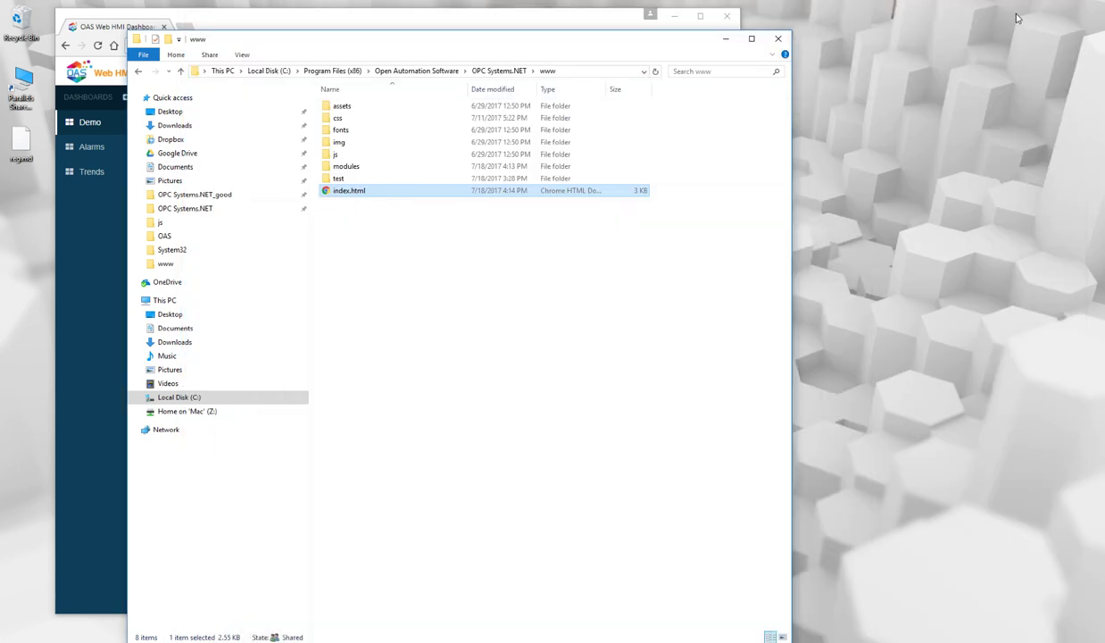
click(88, 262)
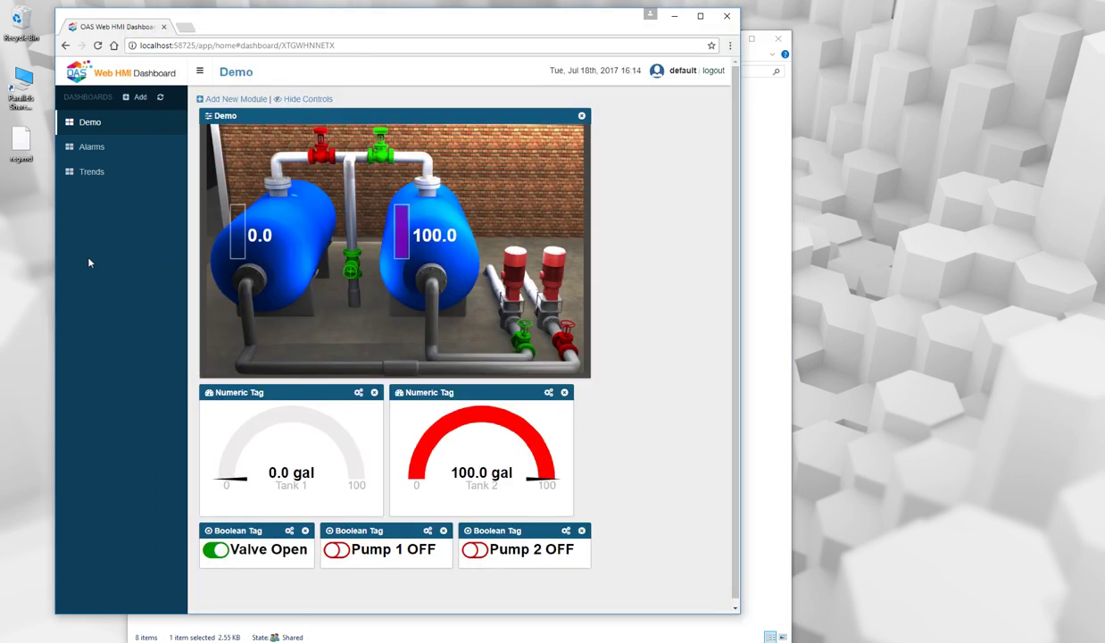
click(98, 46)
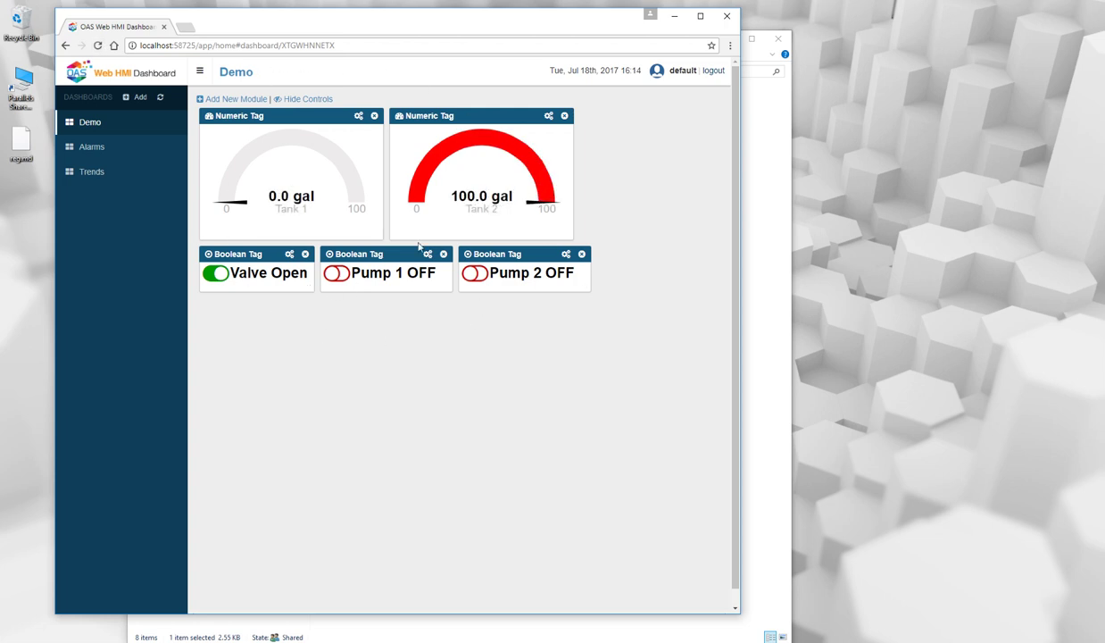
click(234, 99)
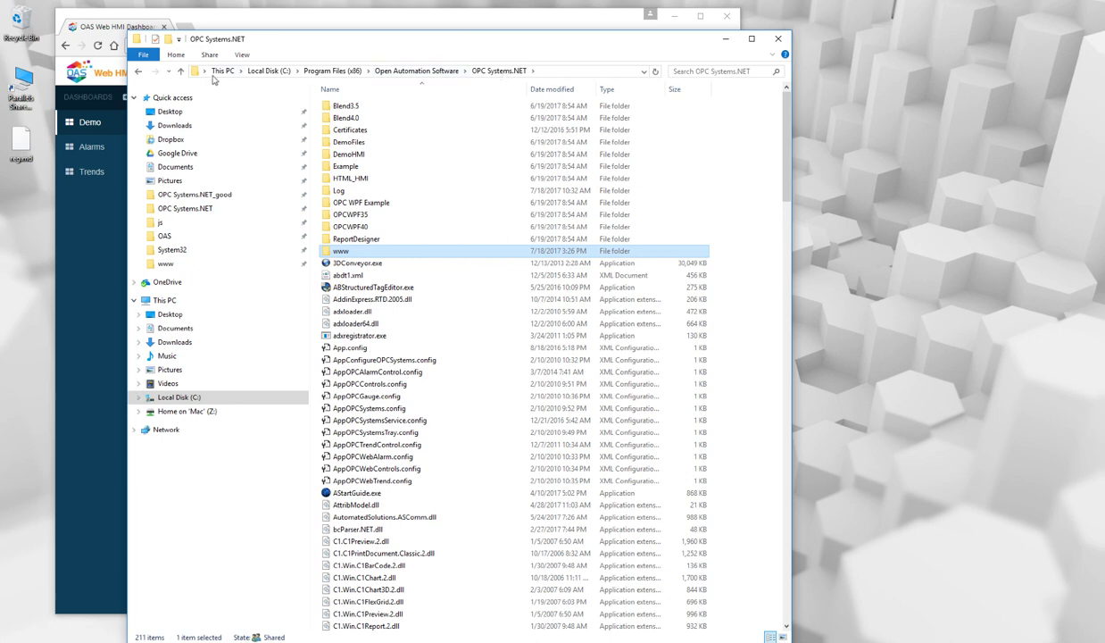
Open the www folder in File Explorer, select all eight of its items and copy them.
click(531, 73)
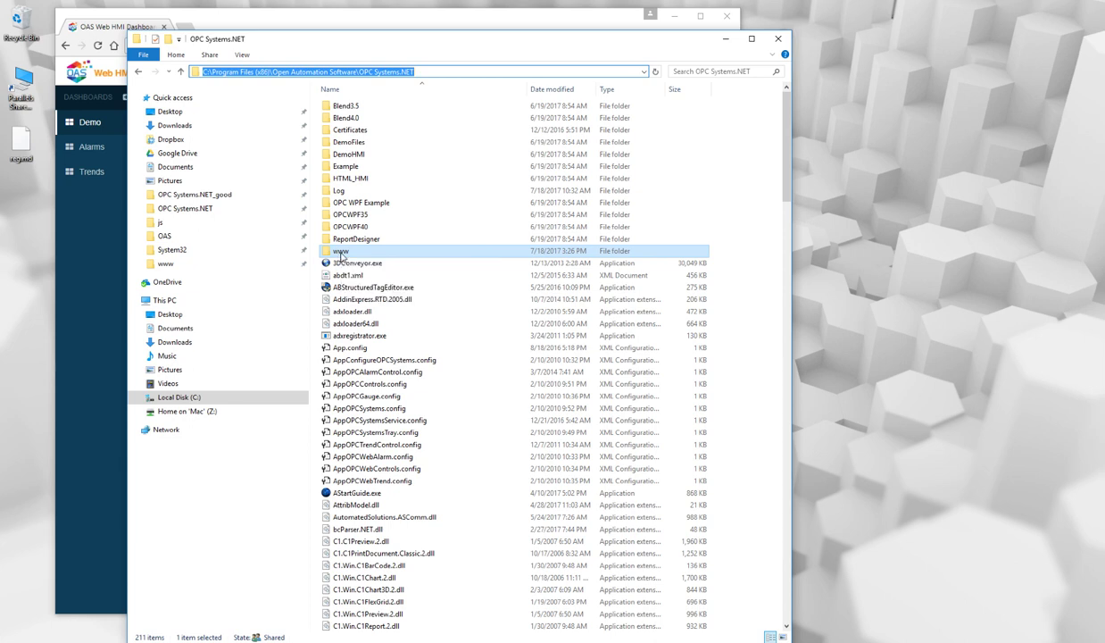
click(340, 251)
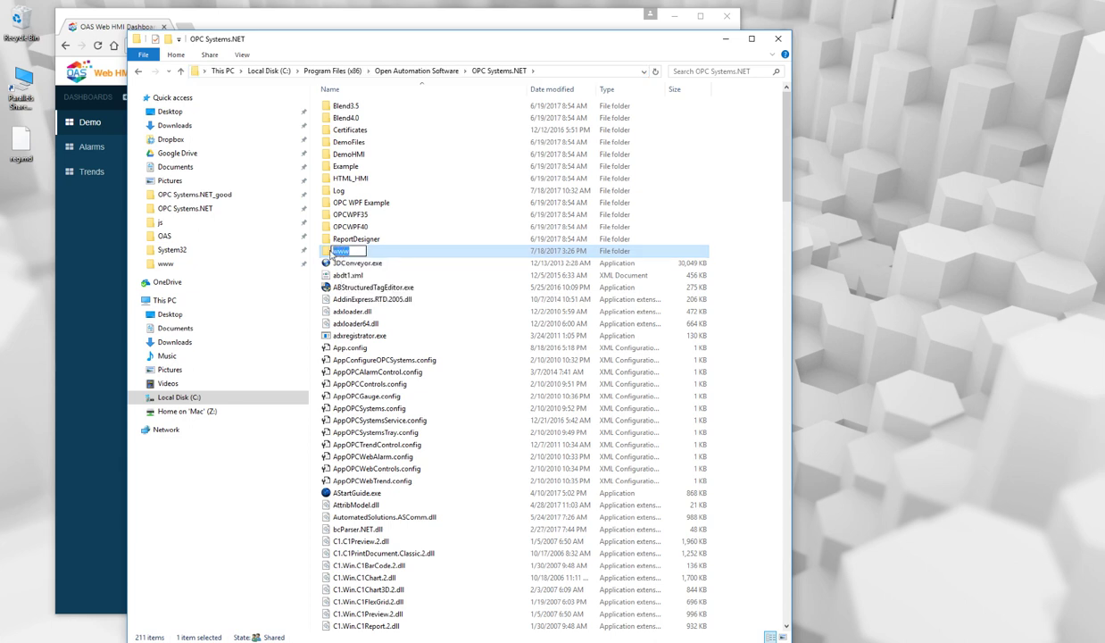
double_click(328, 251)
drag(404, 216, 328, 104)
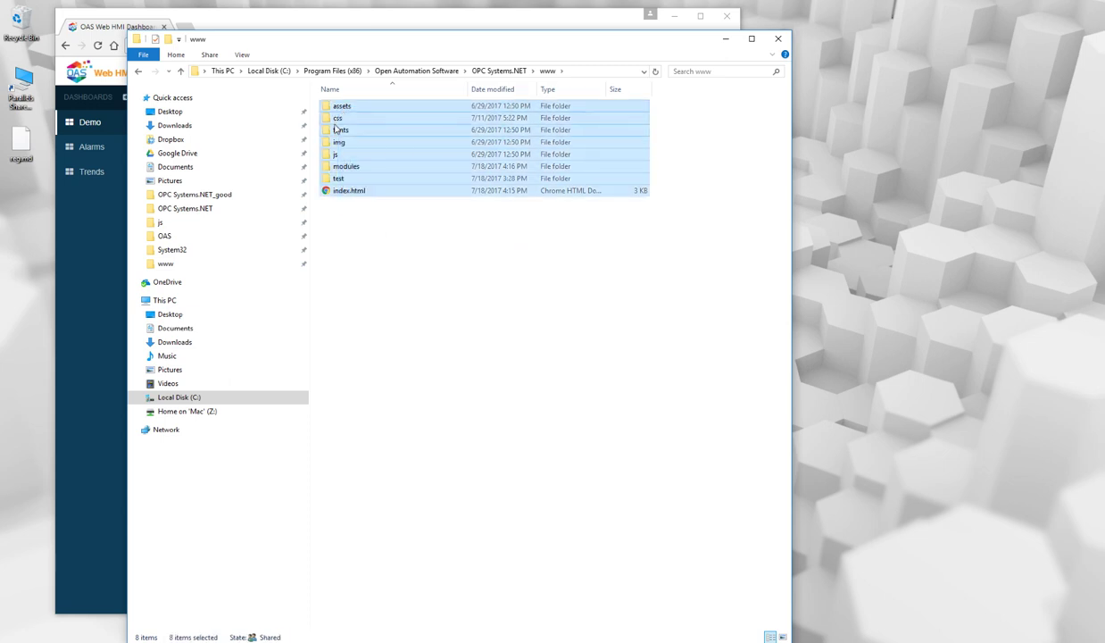
right_click(335, 128)
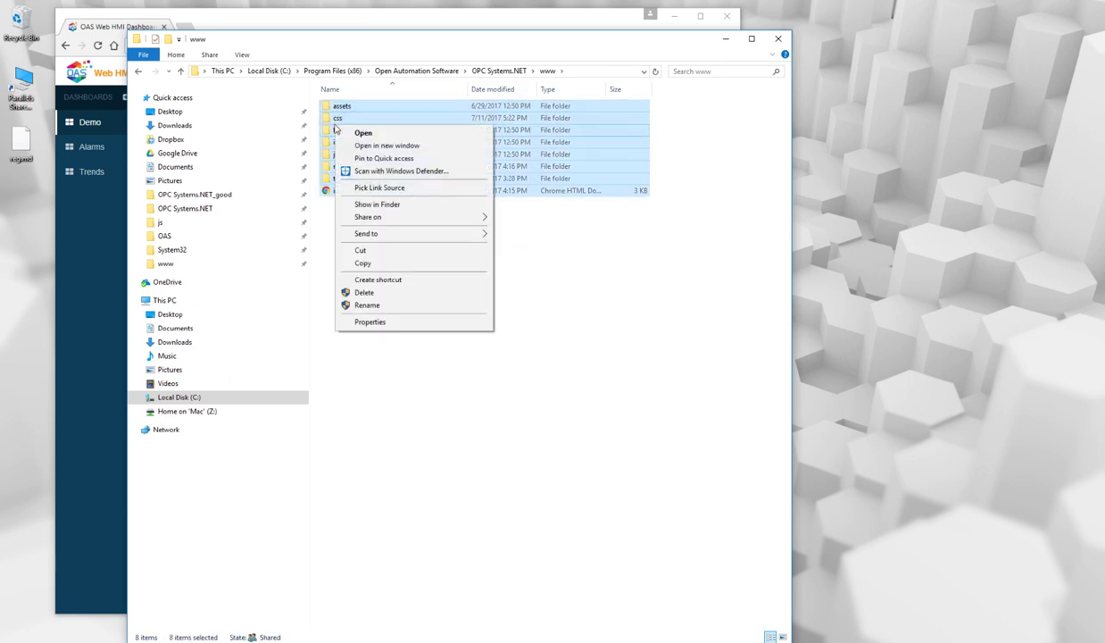
click(362, 263)
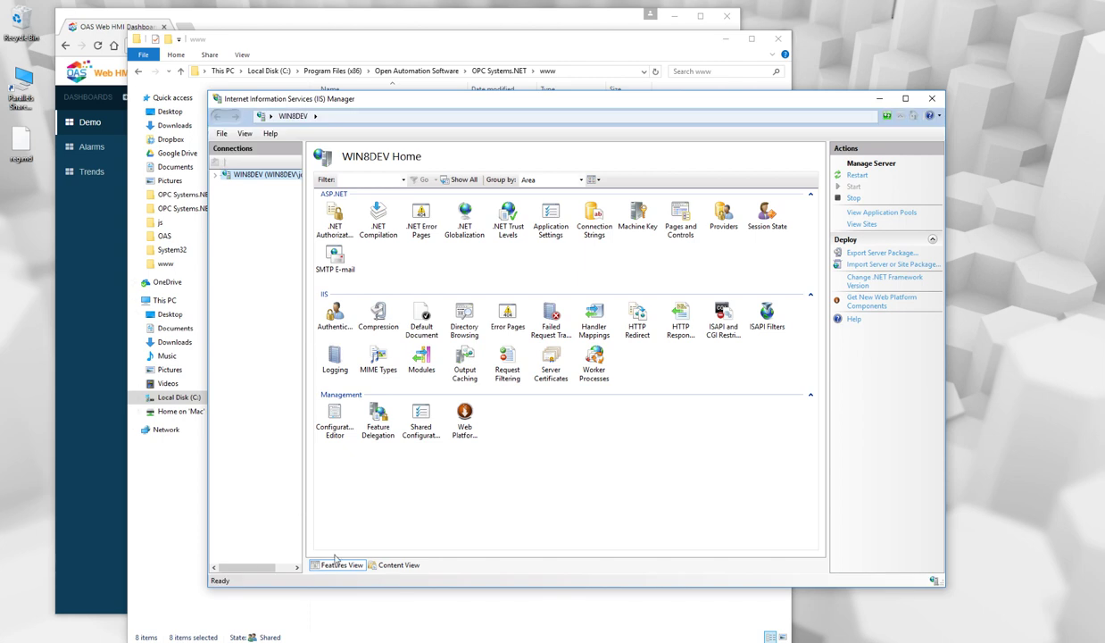
Under WIN8DEV's Default Web Site, start a new virtual directory with alias hmi_dash.
click(215, 174)
click(217, 194)
click(223, 206)
click(217, 207)
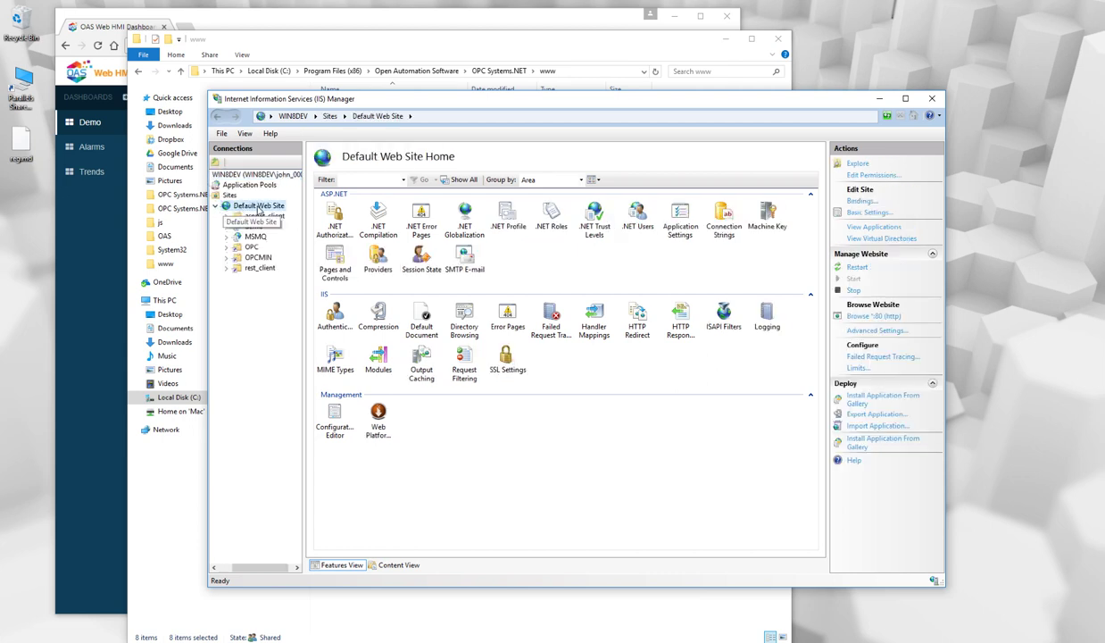
right_click(255, 206)
click(291, 256)
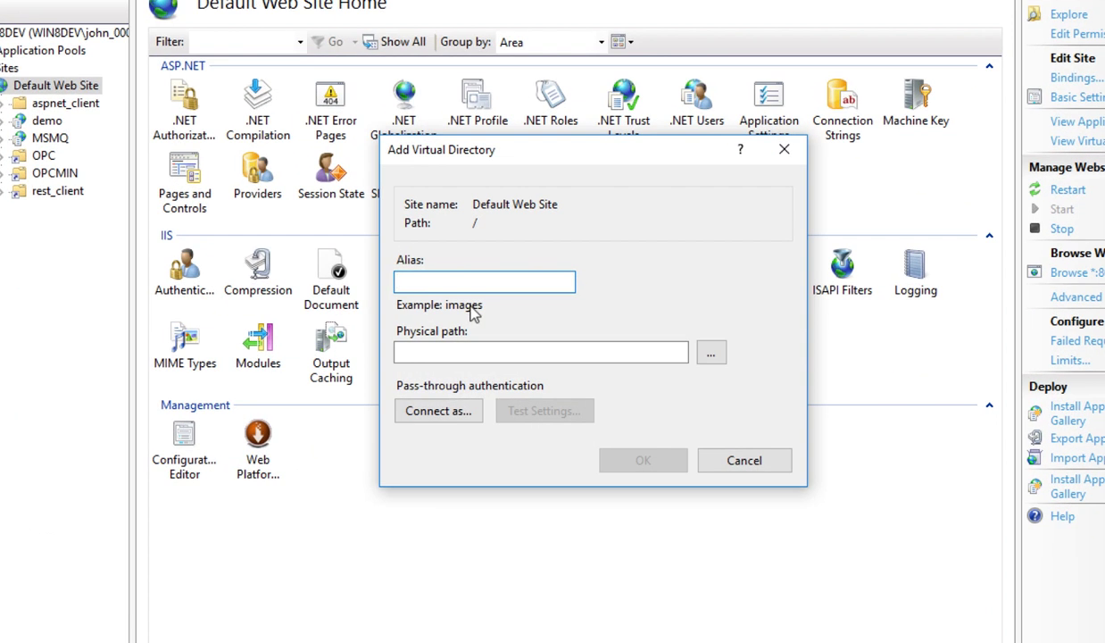
text(hmi_dash)
click(711, 353)
click(506, 413)
scroll(625, 357, down, 3)
scroll(683, 394, down, 3)
scroll(684, 394, down, 2)
click(533, 316)
scroll(687, 384, down, 8)
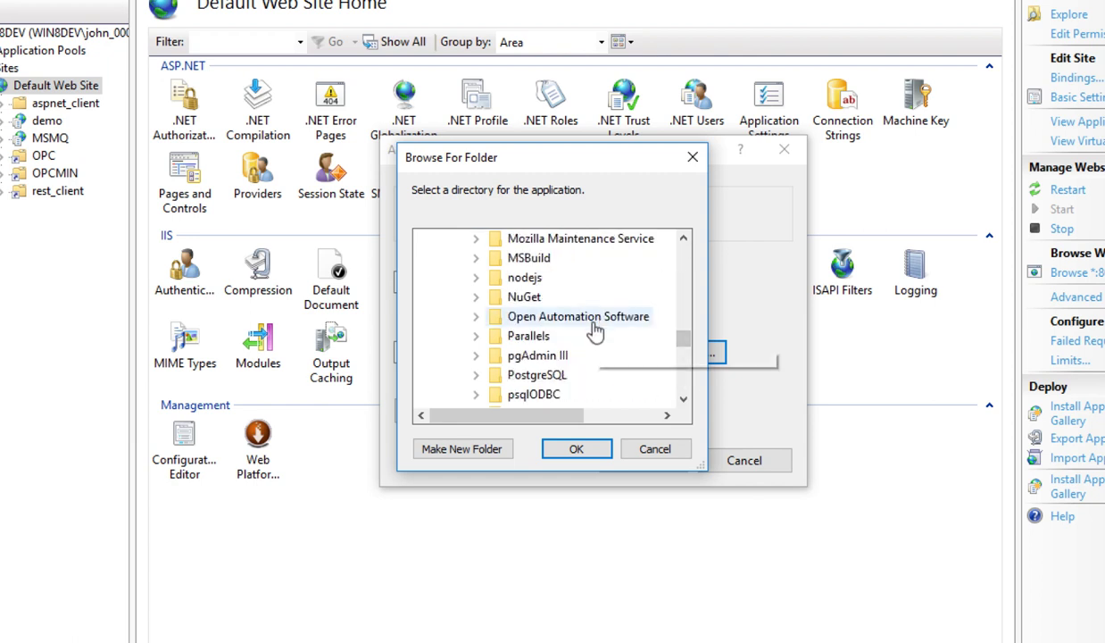
double_click(592, 316)
double_click(590, 355)
scroll(686, 398, down, 1)
scroll(684, 398, down, 5)
double_click(563, 394)
click(578, 451)
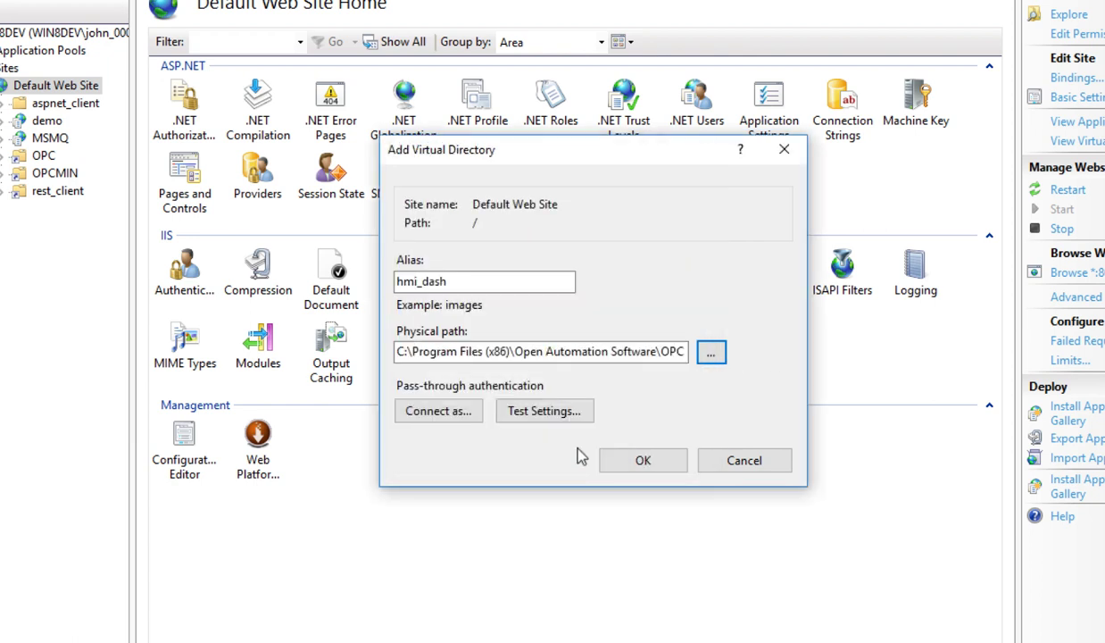
Create the hmi_dash virtual directory and expand it to show its folders.
click(643, 461)
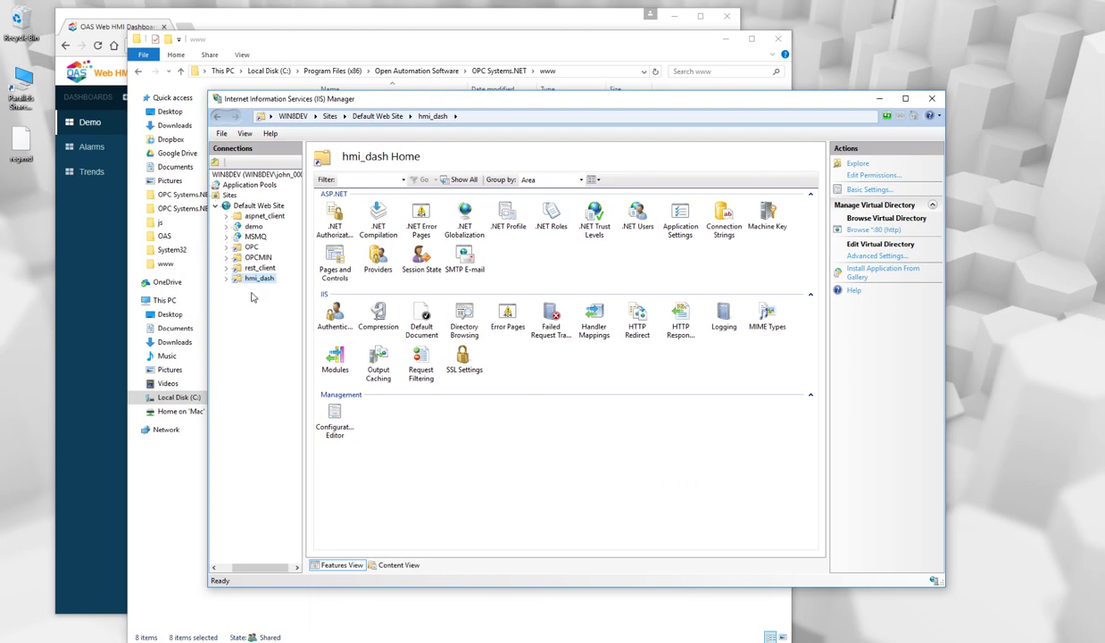
click(226, 278)
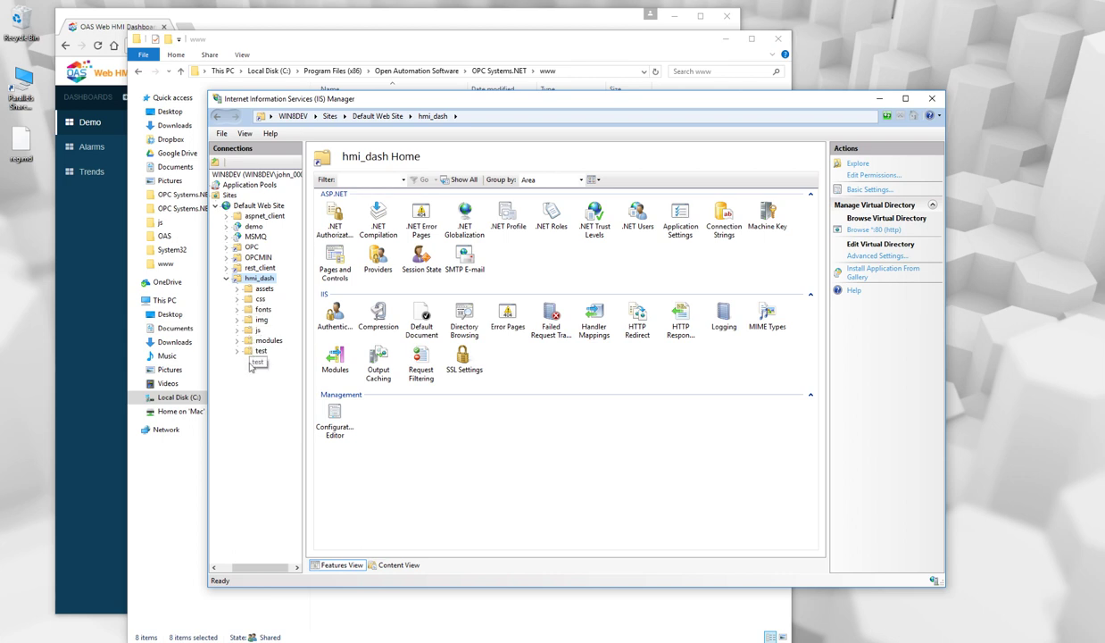
click(104, 244)
Load localhost/hmi_dash/ in Chrome and try signing in, which returns LOGIN FAILED.
click(171, 45)
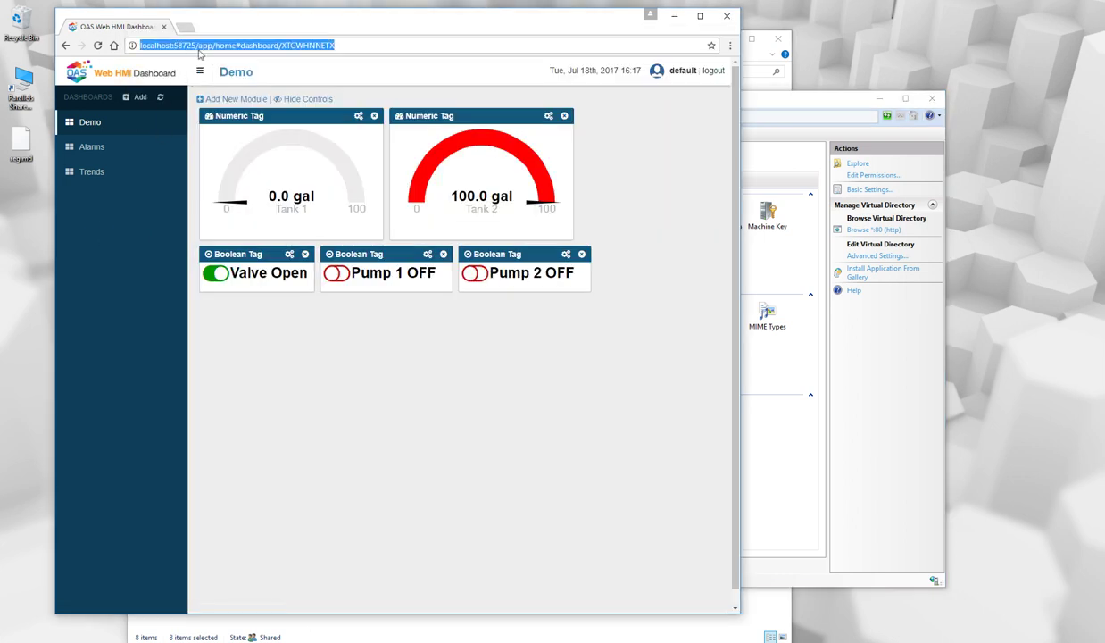
text(local)
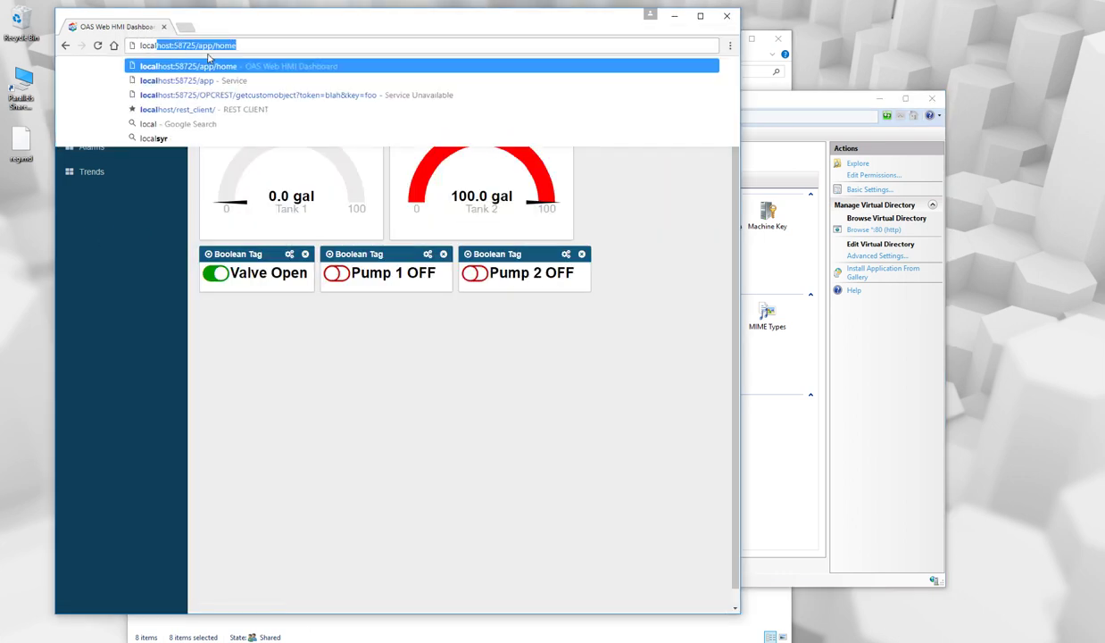
text(host/hmi_dash/)
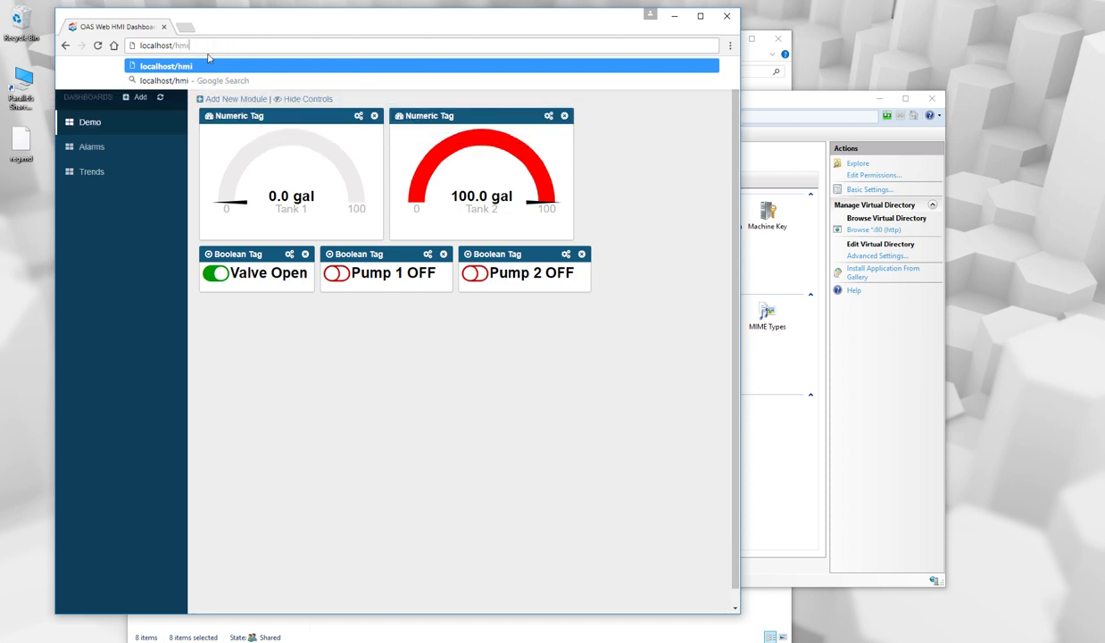
key(Return)
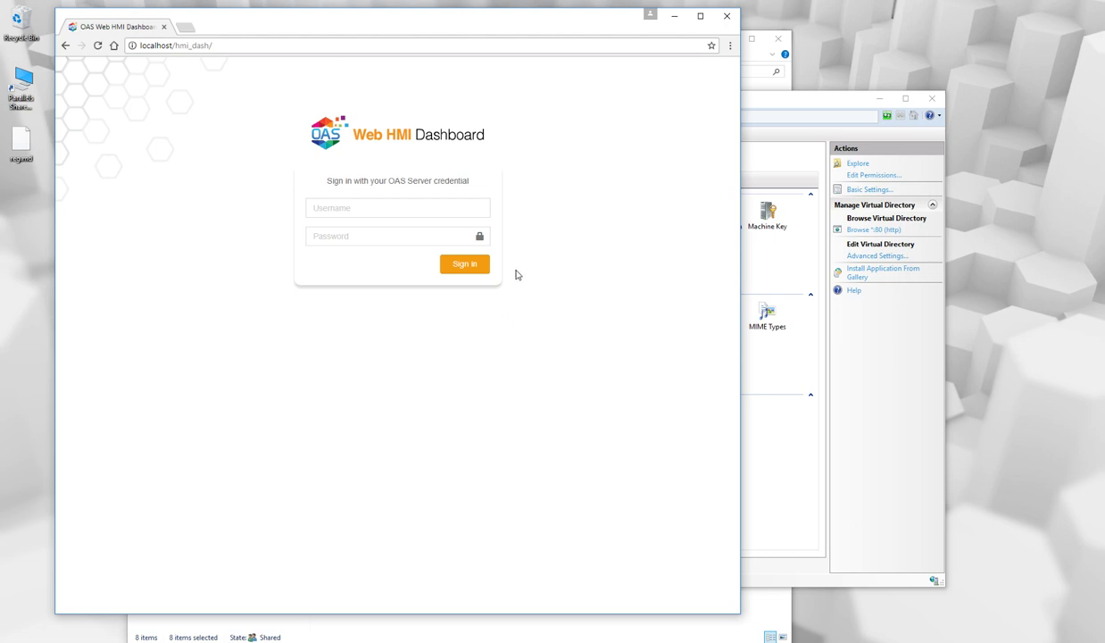
click(464, 265)
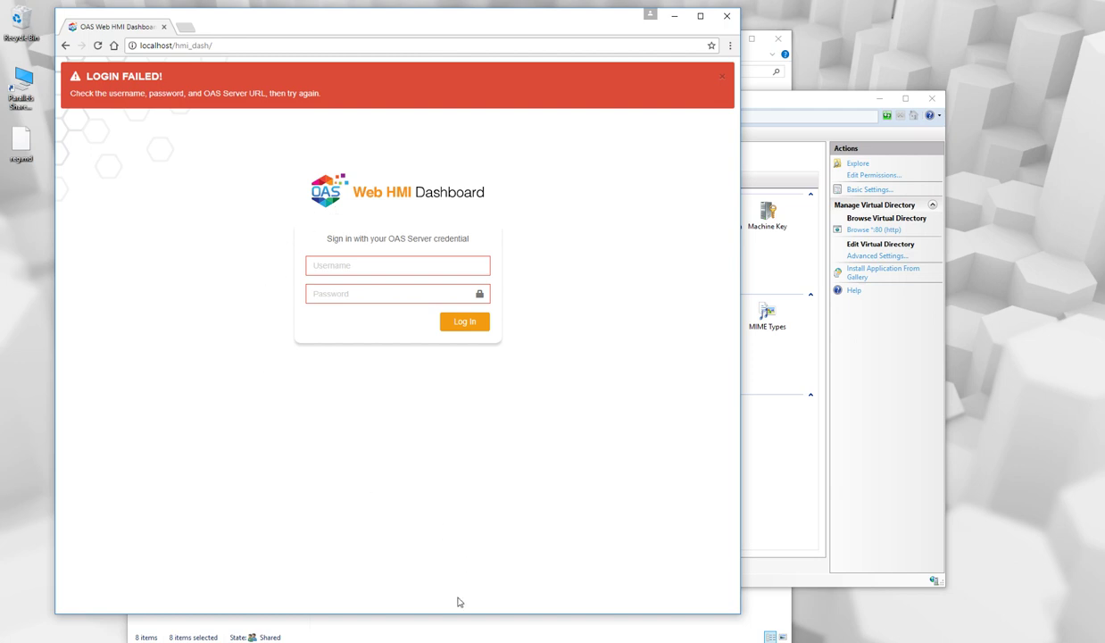
mouse_move(391, 639)
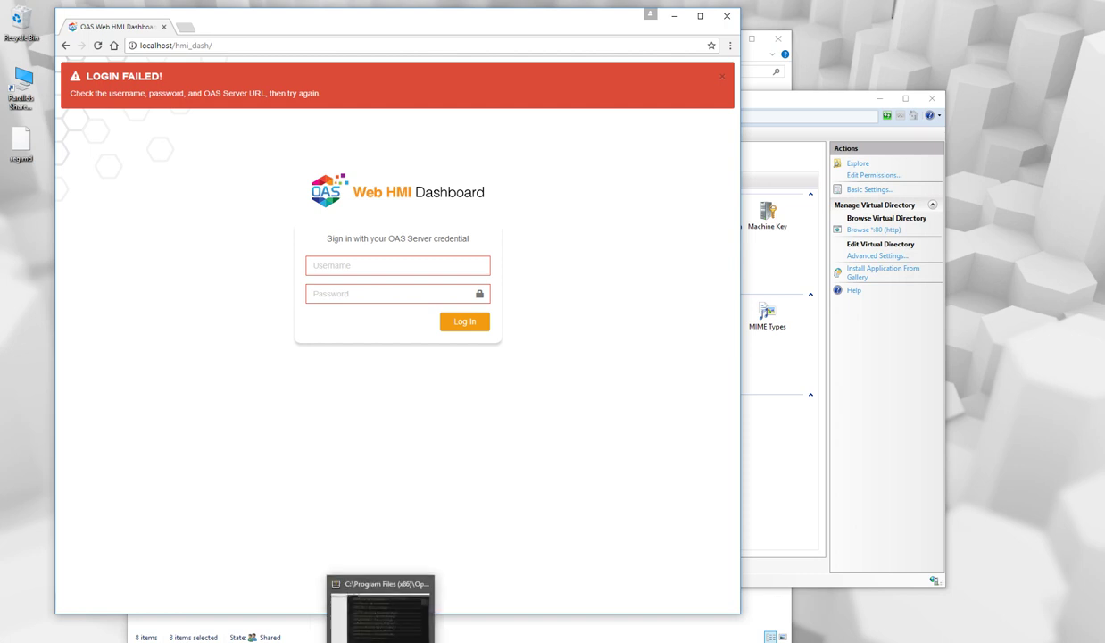
Open js/app_config.js from the www folder in Sublime Text 2.
click(124, 639)
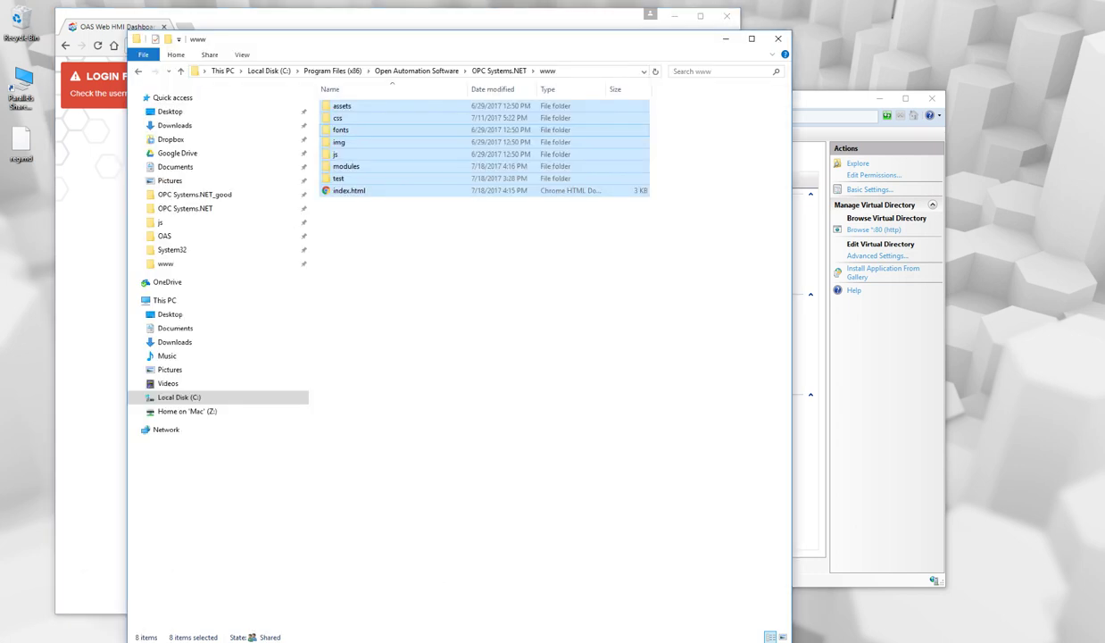
click(346, 223)
double_click(330, 155)
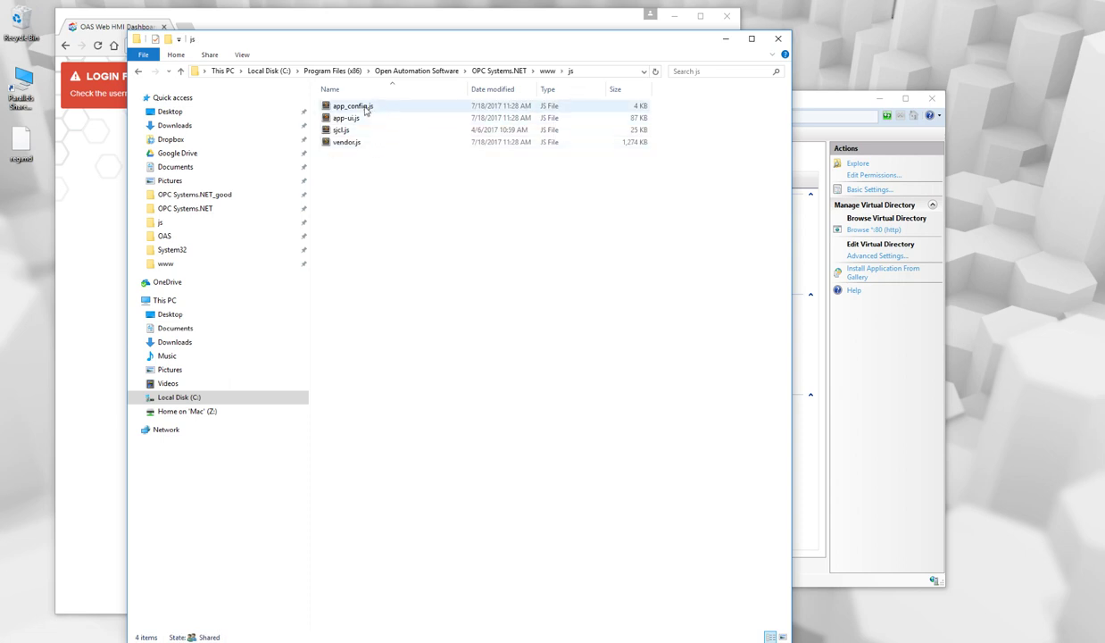
click(365, 110)
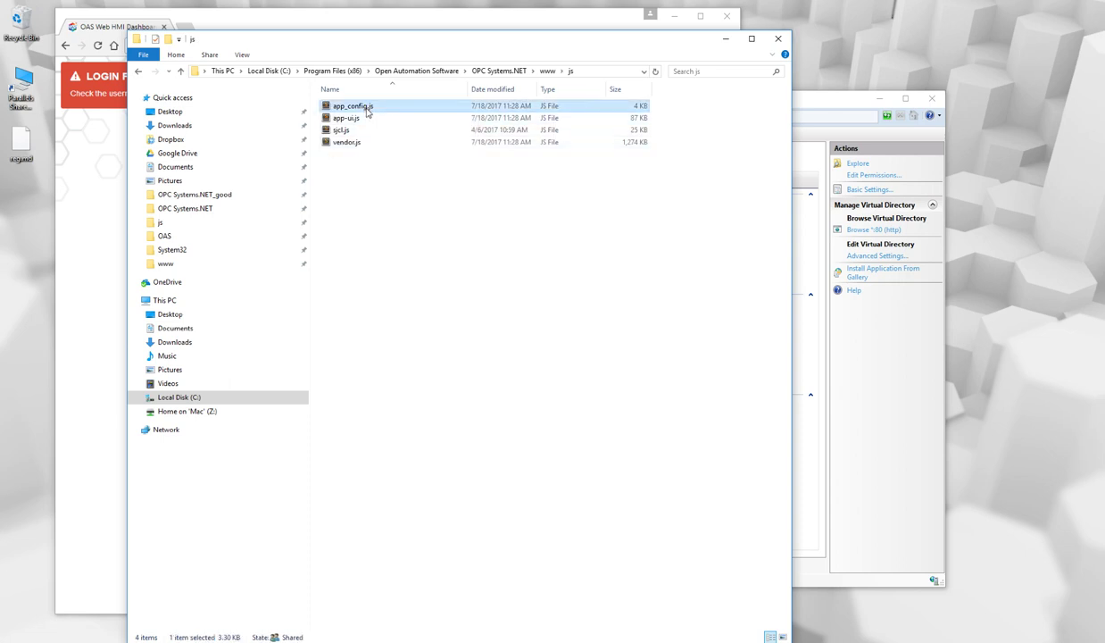
double_click(366, 109)
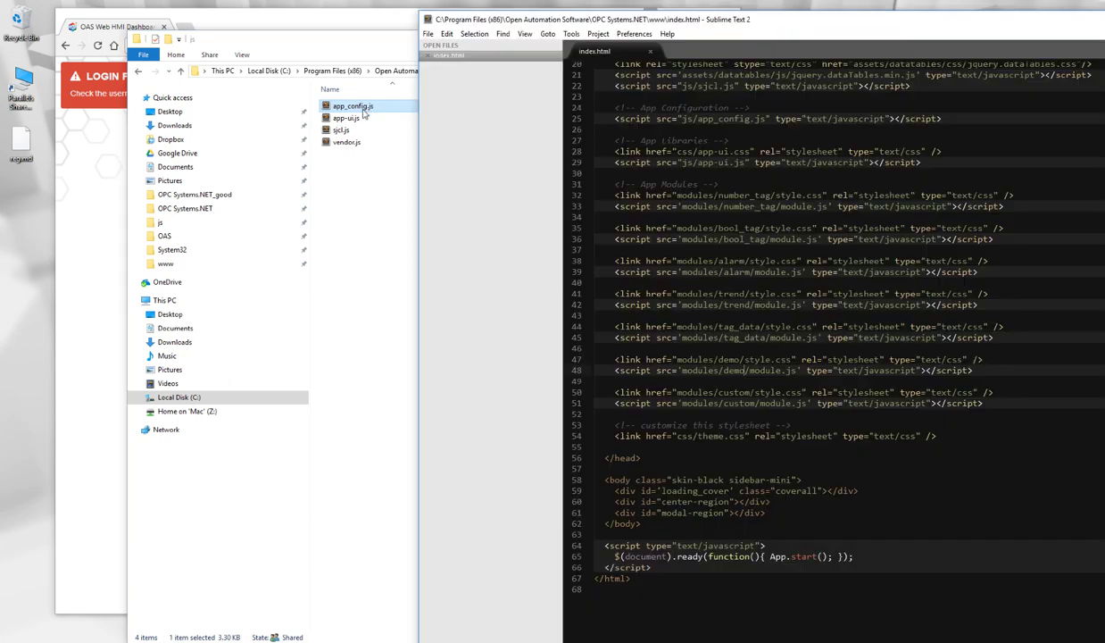
drag(366, 109, 439, 67)
click(451, 60)
double_click(535, 126)
double_click(541, 109)
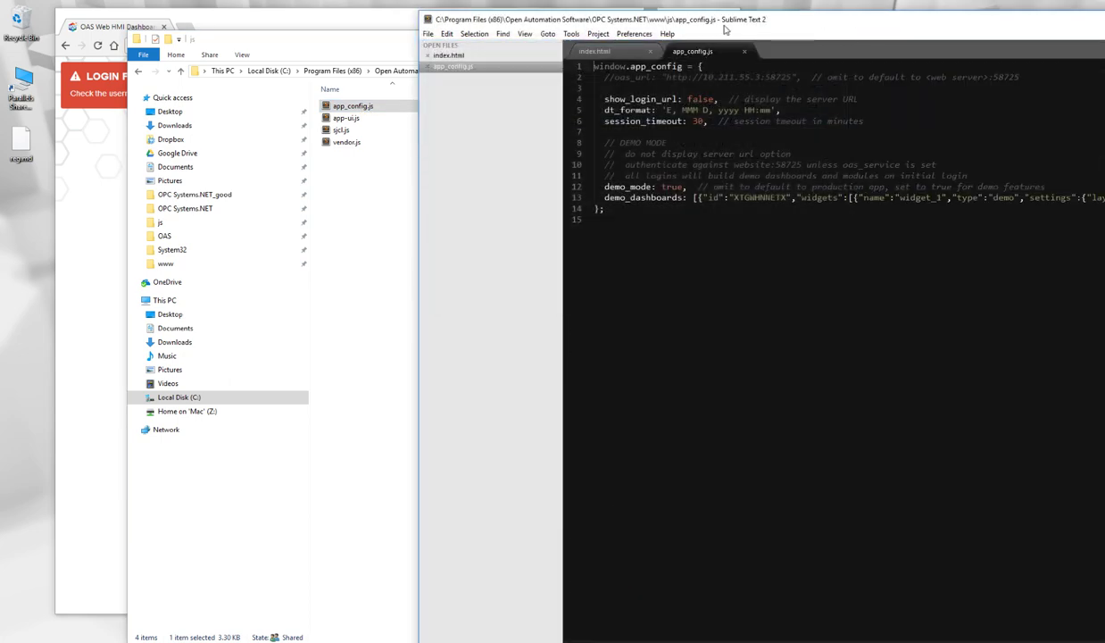
drag(775, 21, 508, 21)
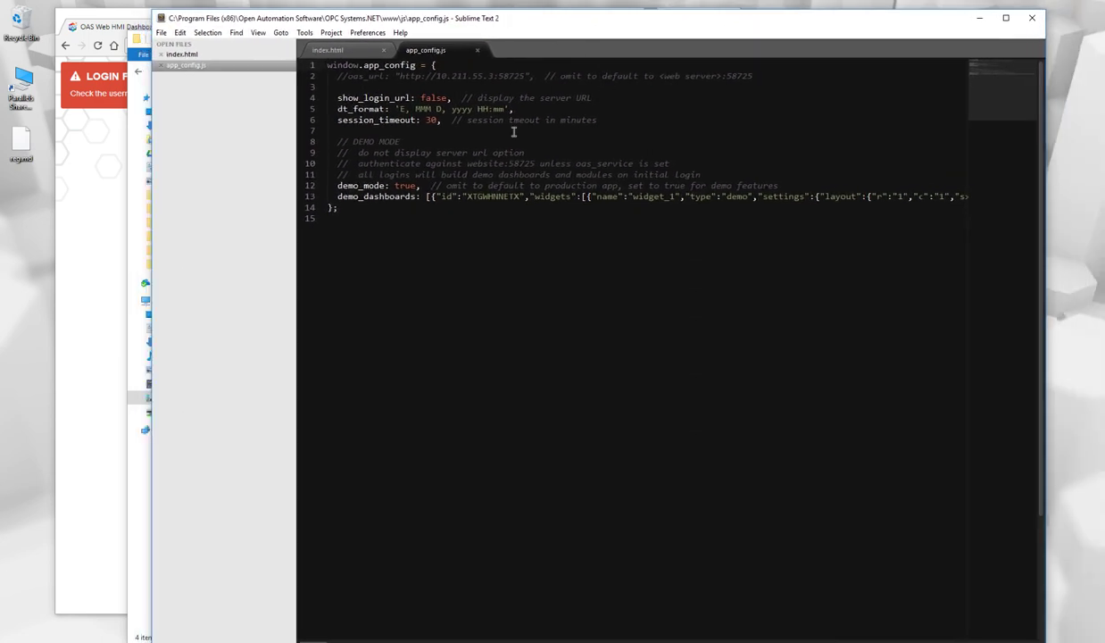
click(347, 77)
key(BackSpace)
key(BackSpace)
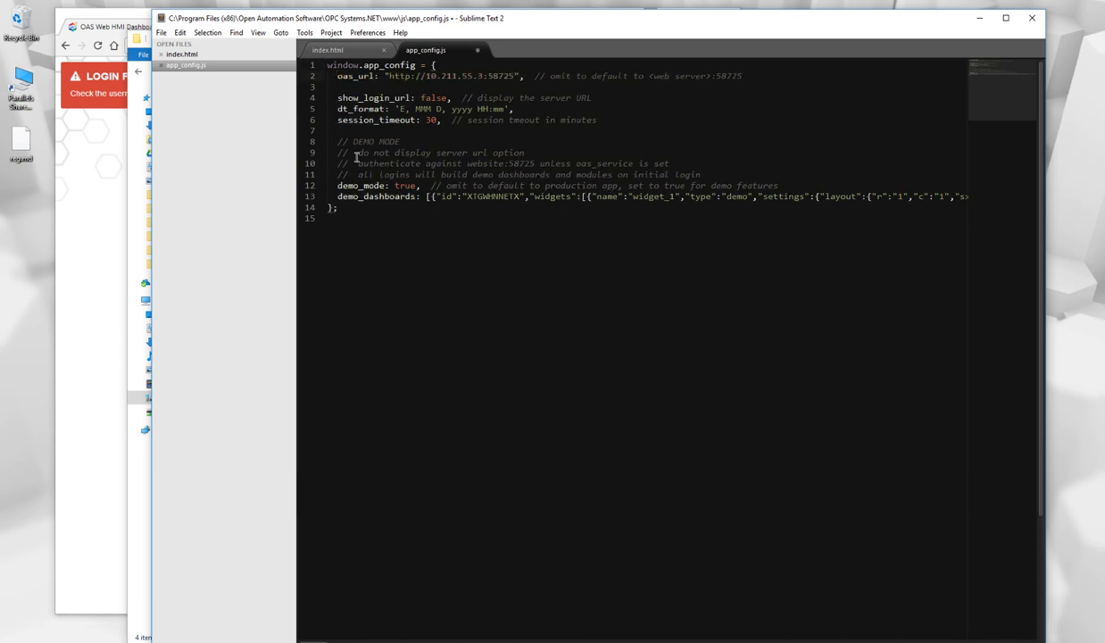
shift+click(484, 78)
text(local)
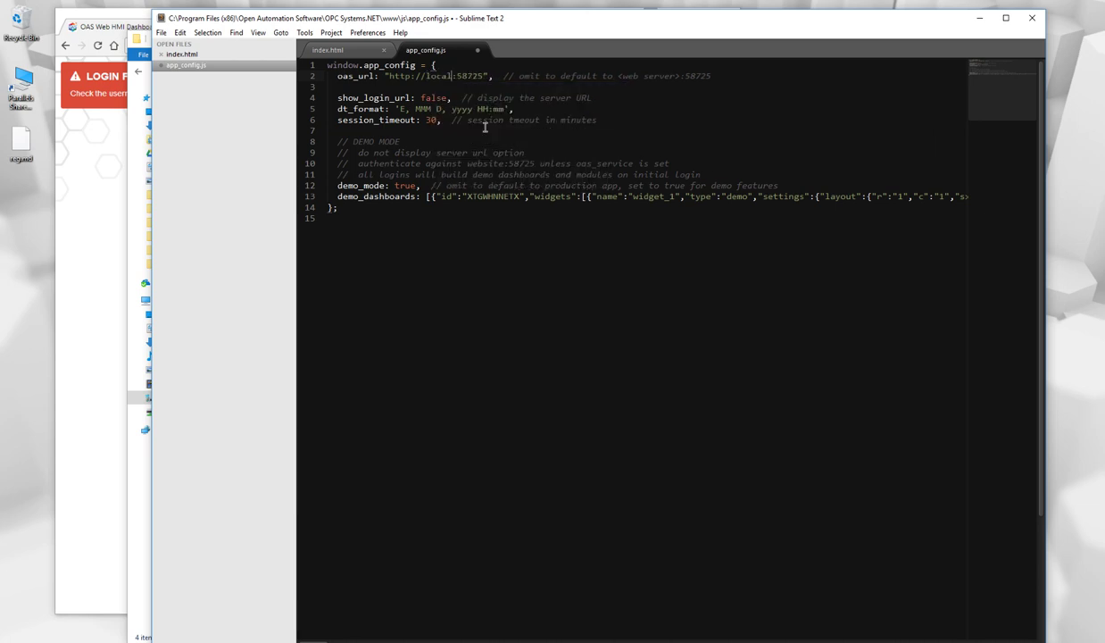
text(host)
key(ctrl+shift+Left)
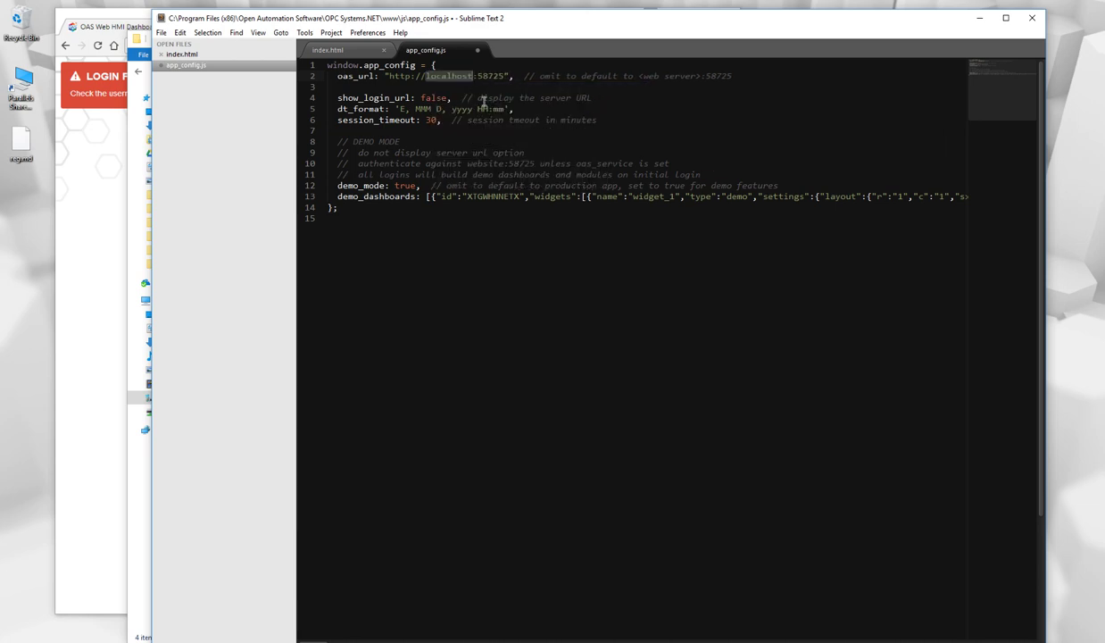
text(myser)
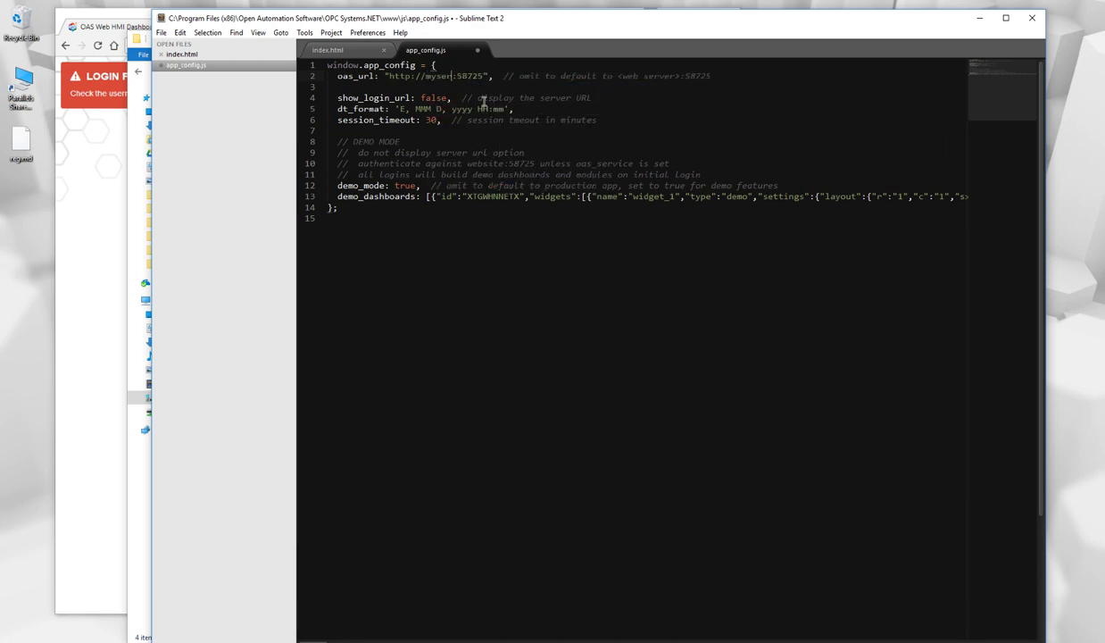
text(ver.com)
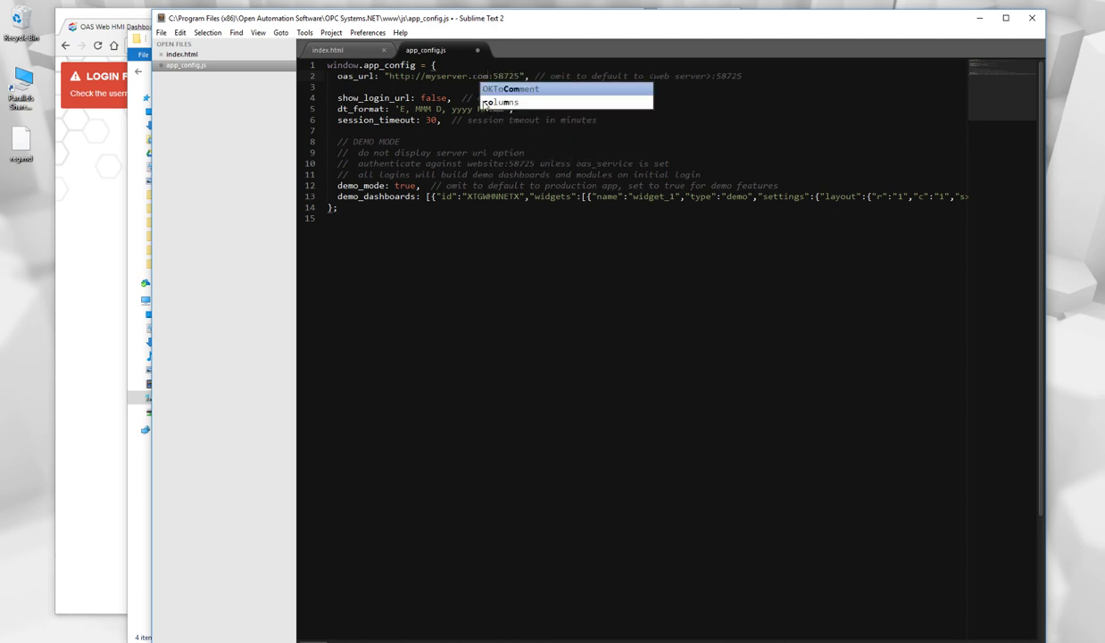
key(BackSpace)
key(BackSpace)
key(BackSpace)
key(BackSpace)
key(BackSpace)
key(BackSpace)
key(BackSpace)
key(BackSpace)
key(BackSpace)
key(BackSpace)
key(BackSpace)
key(BackSpace)
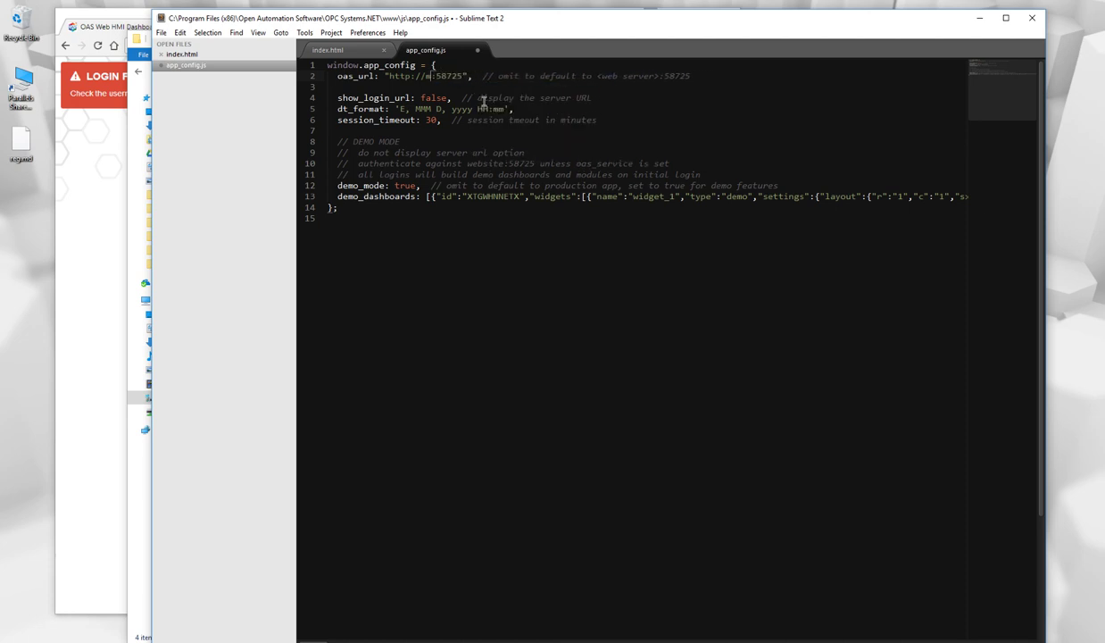
text(localhost)
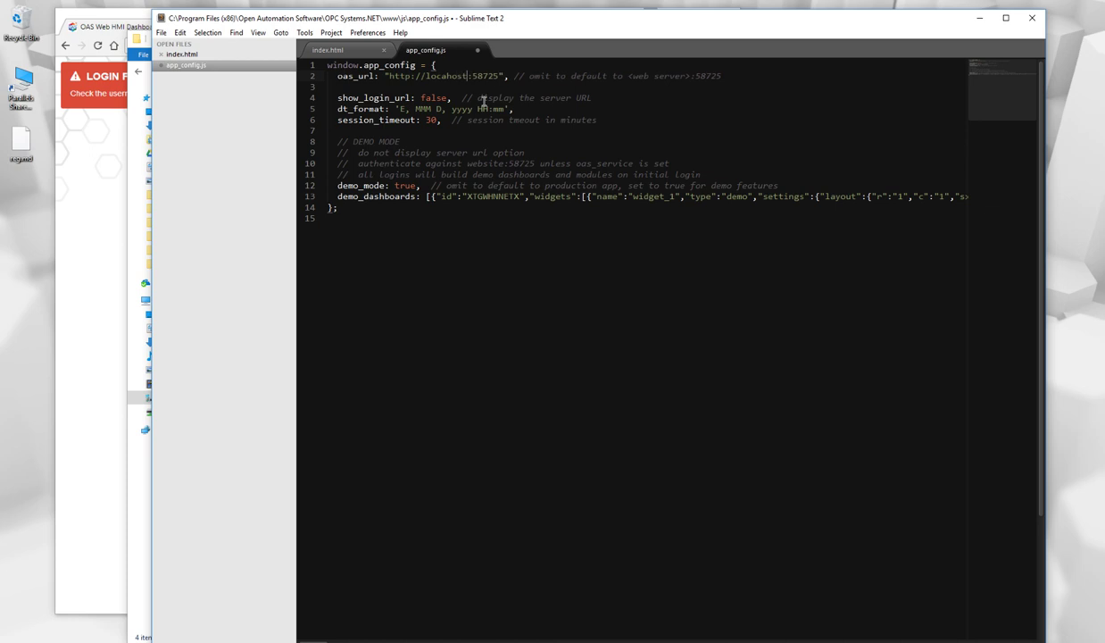
key(BackSpace)
key(BackSpace)
key(BackSpace)
key(BackSpace)
text(host)
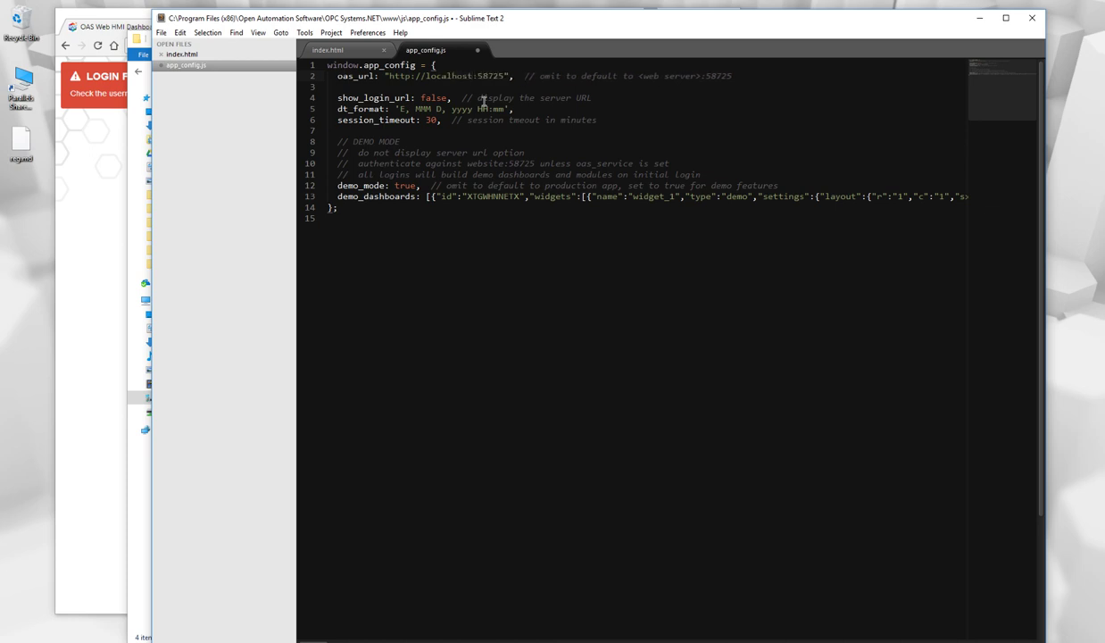
Reload localhost/hmi_dash/ and sign in again to reach the Demo dashboard.
click(97, 45)
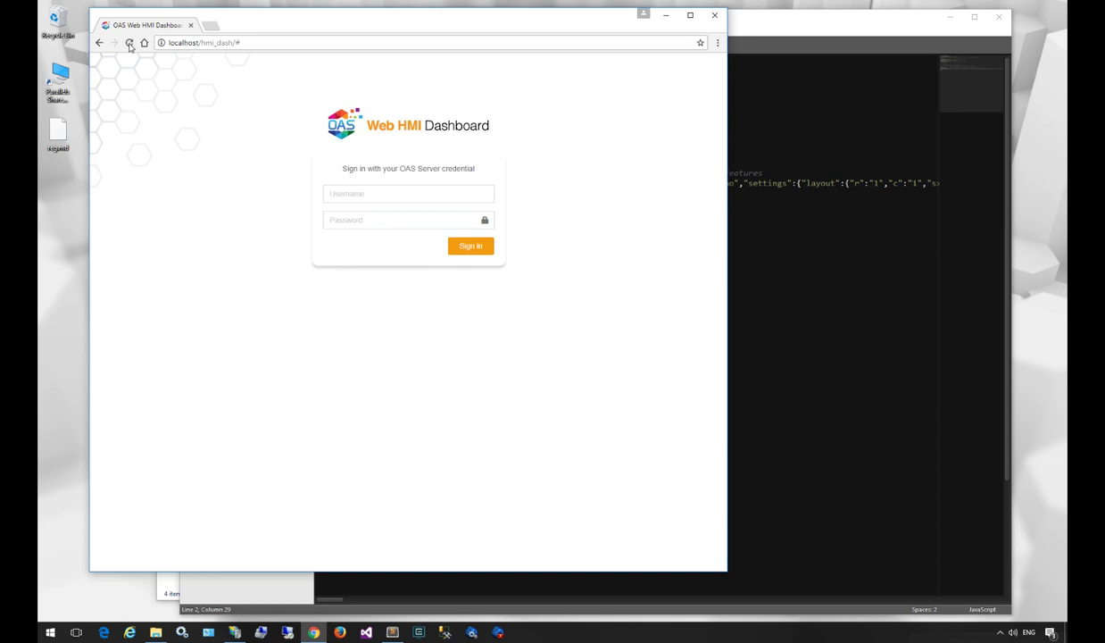
click(475, 247)
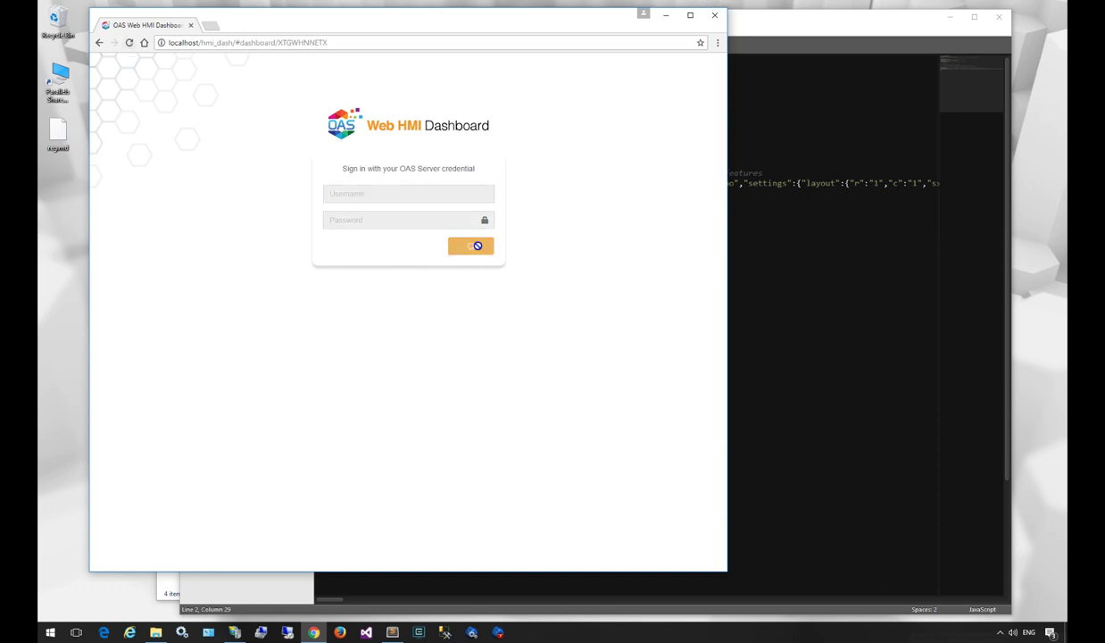